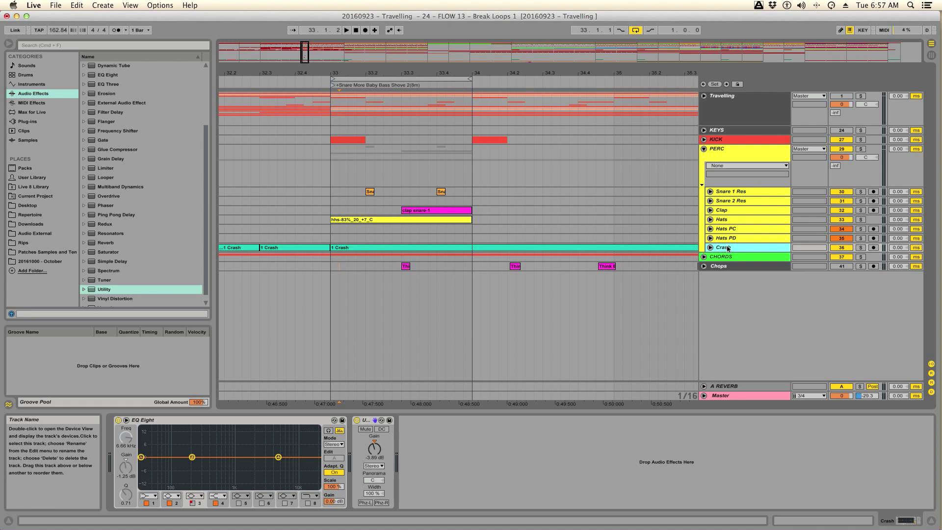
- Add an audio track below Crash in the PERC group and name it Loop 1
right_click(723, 261)
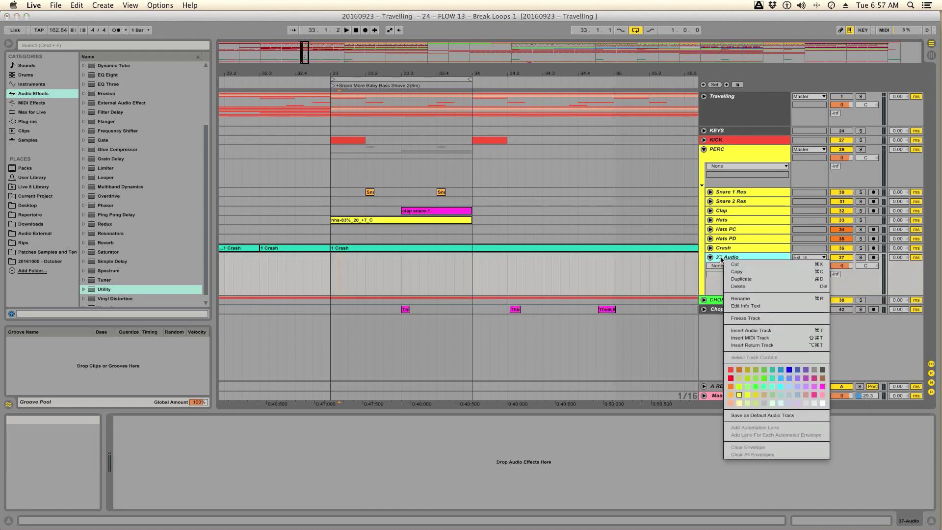
key(super+r)
text(Loop 1)
key(Return)
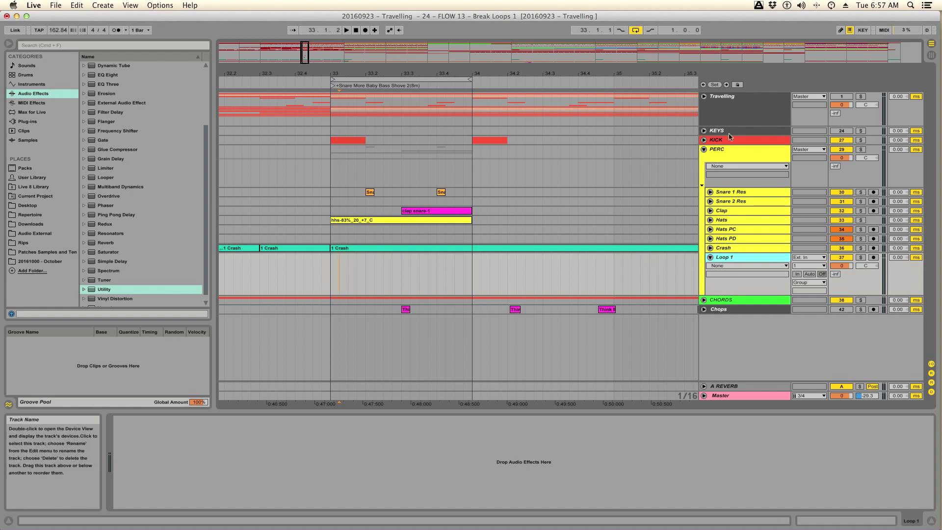
- Expand the Travelling group and examine where the Loop 1 (Soft) and Loop 2 (Hard) clips fall across the whole arrangement
click(703, 96)
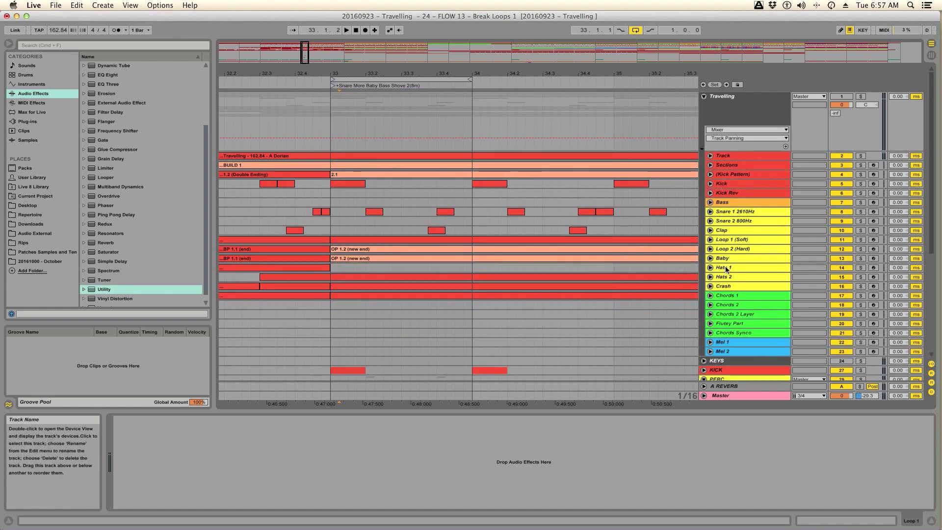
click(731, 241)
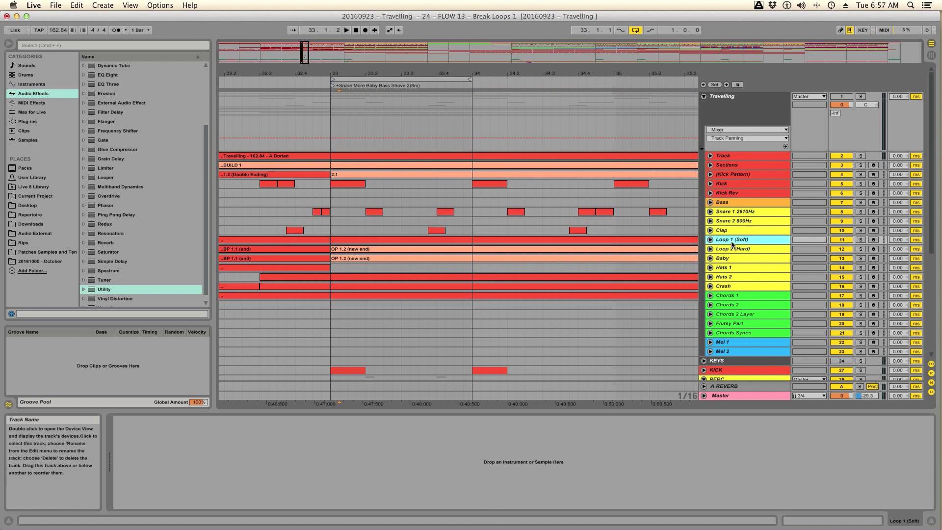
click(730, 250)
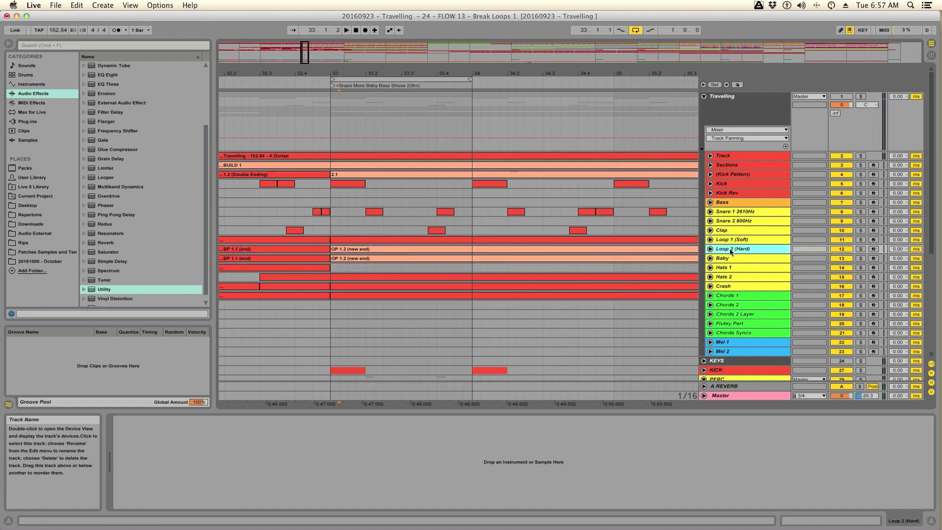
drag(386, 75, 436, 27)
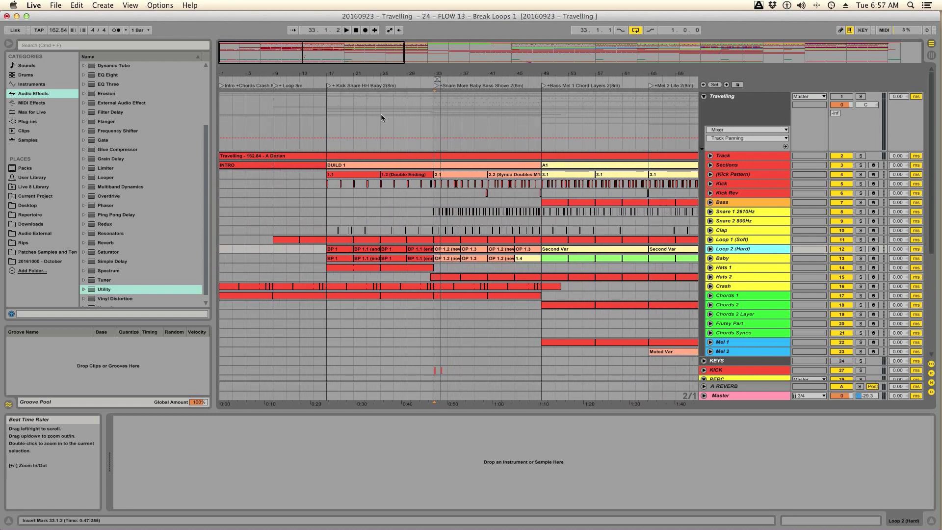
click(273, 249)
scroll(353, 249, right, 3)
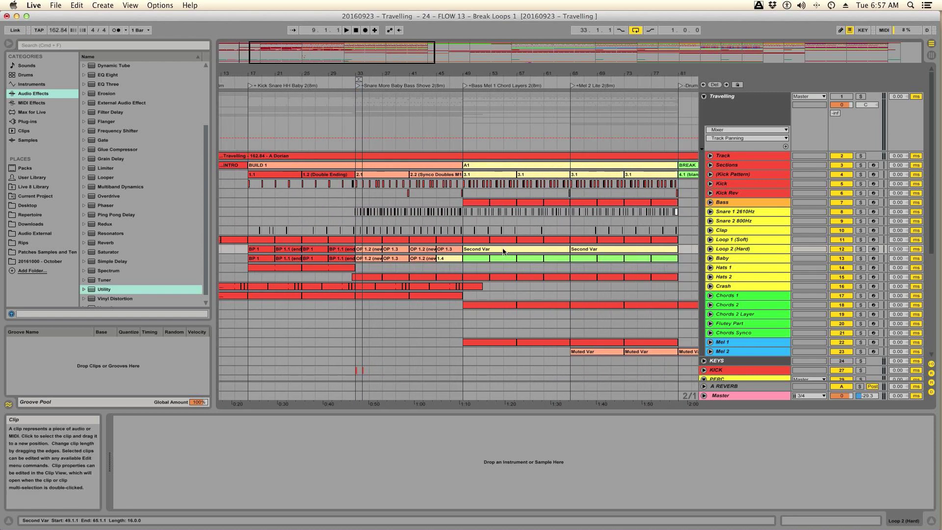
click(723, 241)
scroll(675, 239, right, 15)
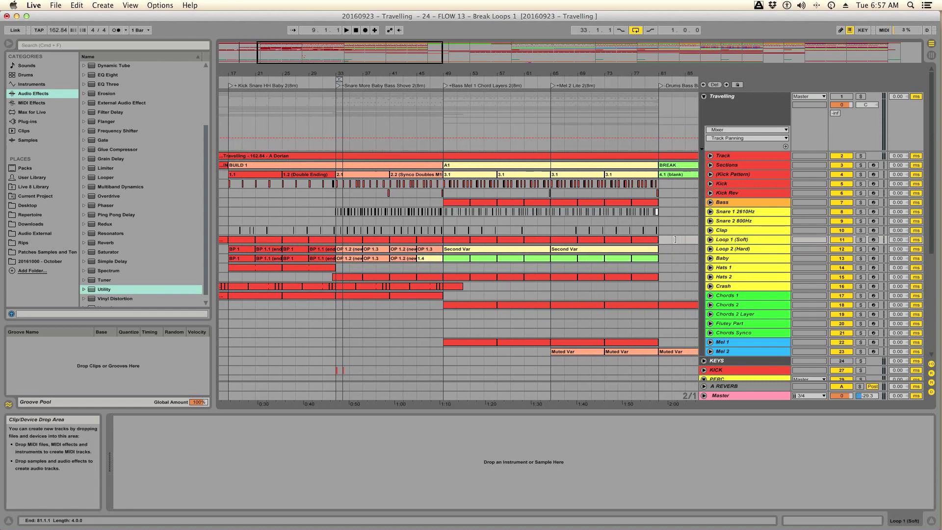
scroll(675, 239, right, 12)
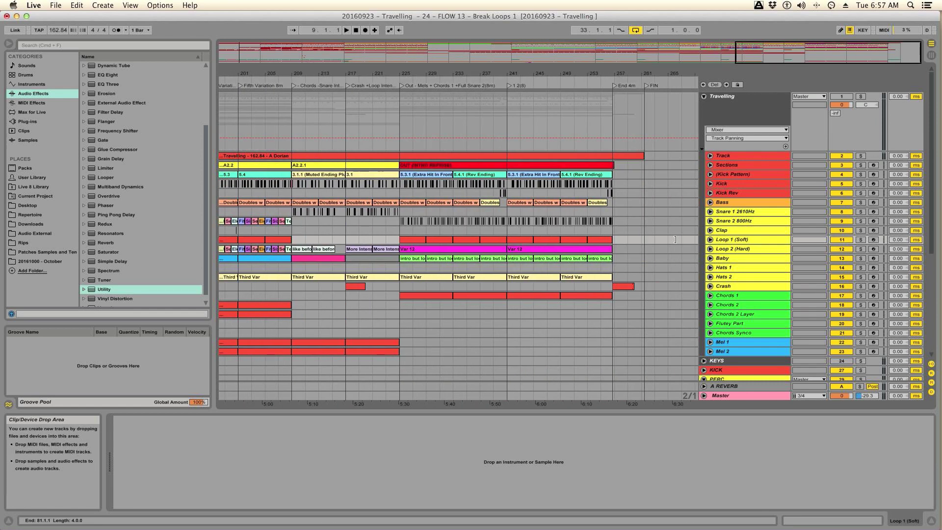
scroll(559, 243, right, 4)
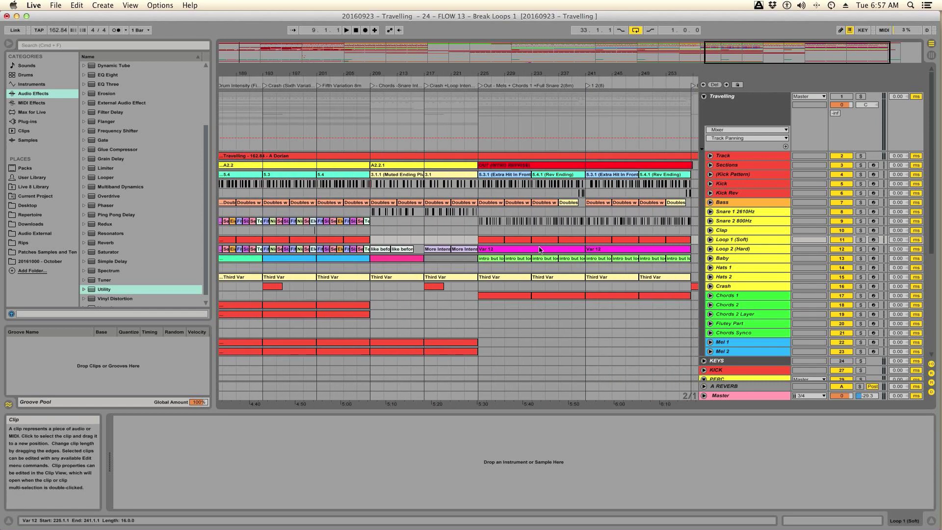
scroll(407, 240, left, 20)
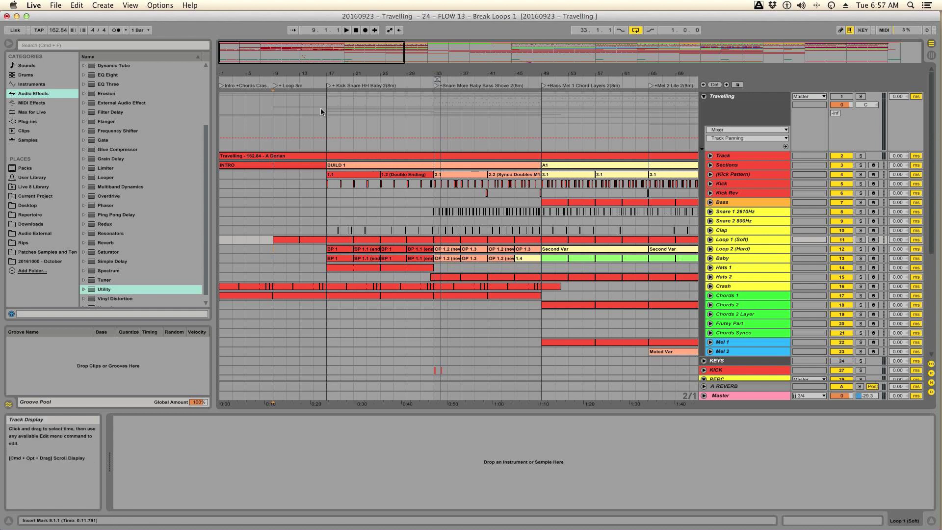
- Listen to the Travelling group soloed from the Loop 8m section at bar 9, and clear its solo when finished
drag(283, 77, 283, 112)
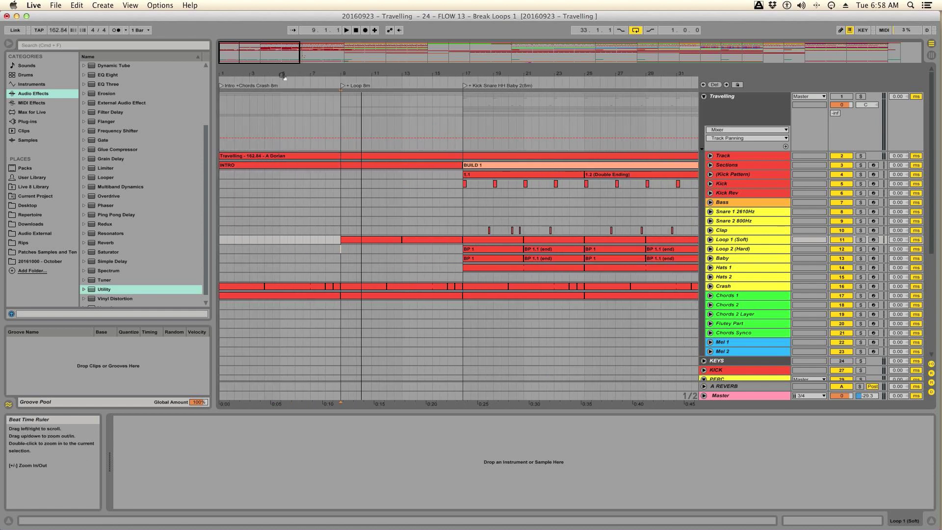
key(space)
key(space)
click(861, 97)
key(space)
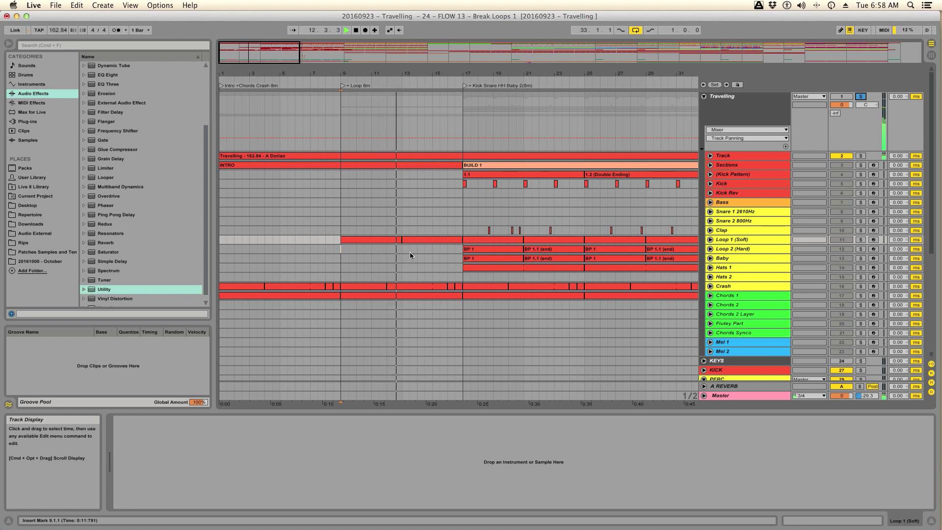
click(340, 252)
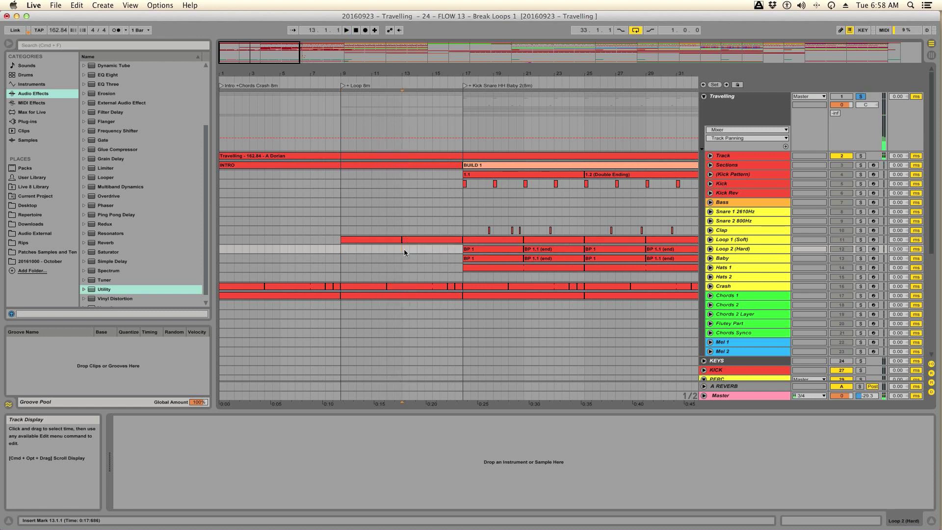
key(space)
key(space)
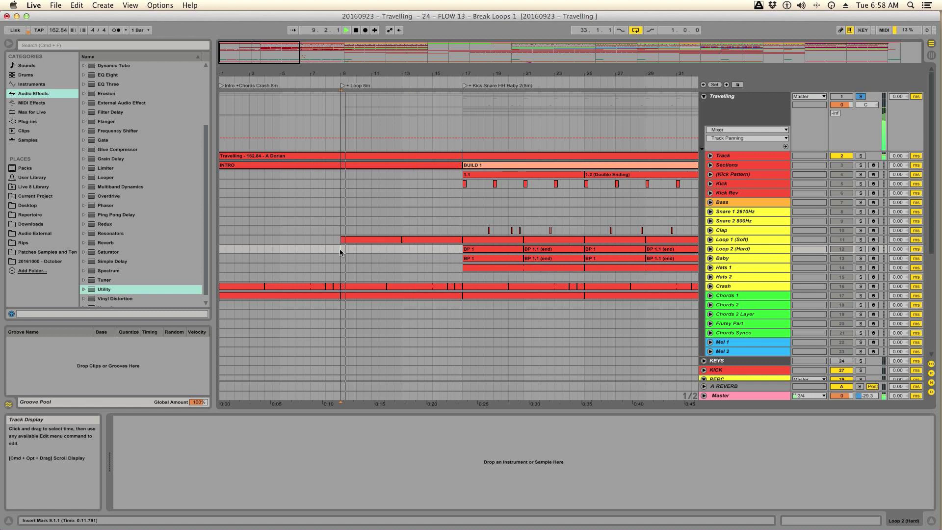
click(399, 252)
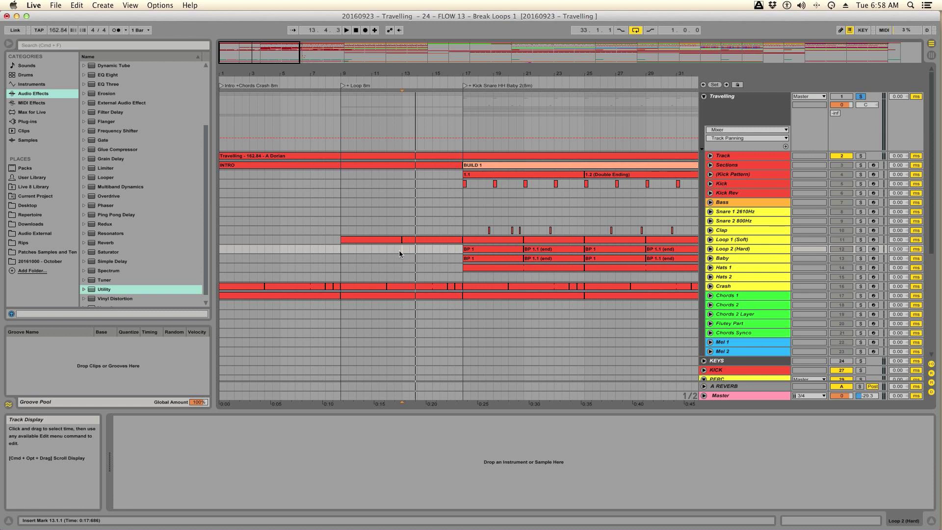
key(super+s)
click(860, 98)
- Launch Akaizer from the akaizer_v2.2.1-mac folder in Downloads and move its window slightly lower
mouse_move(936, 411)
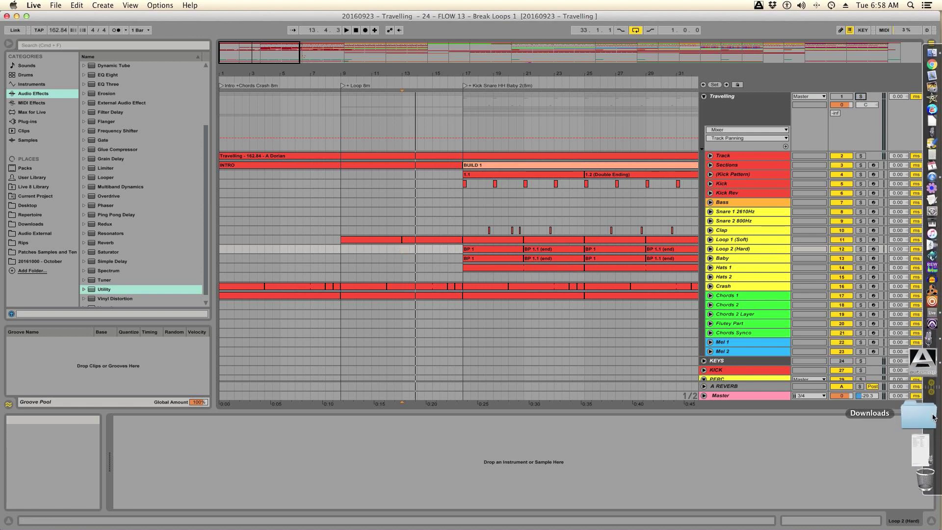
click(919, 427)
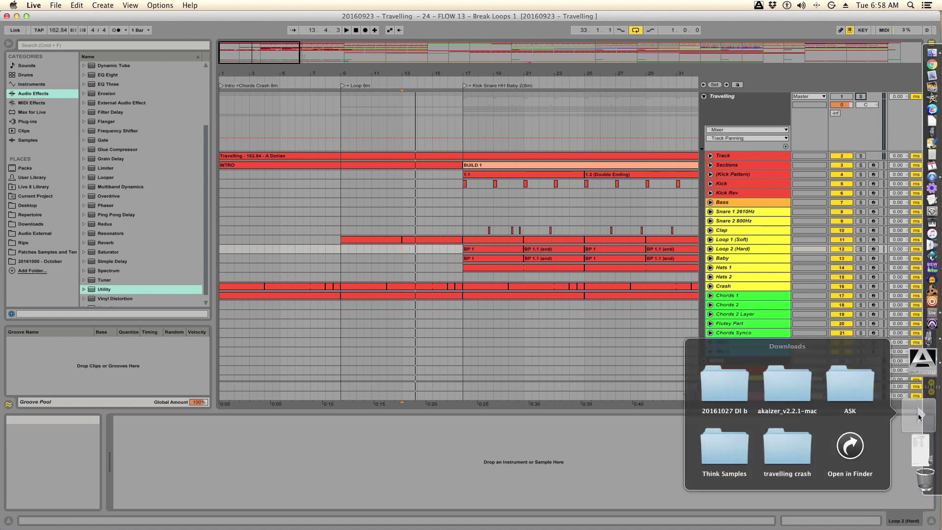
click(778, 391)
click(781, 386)
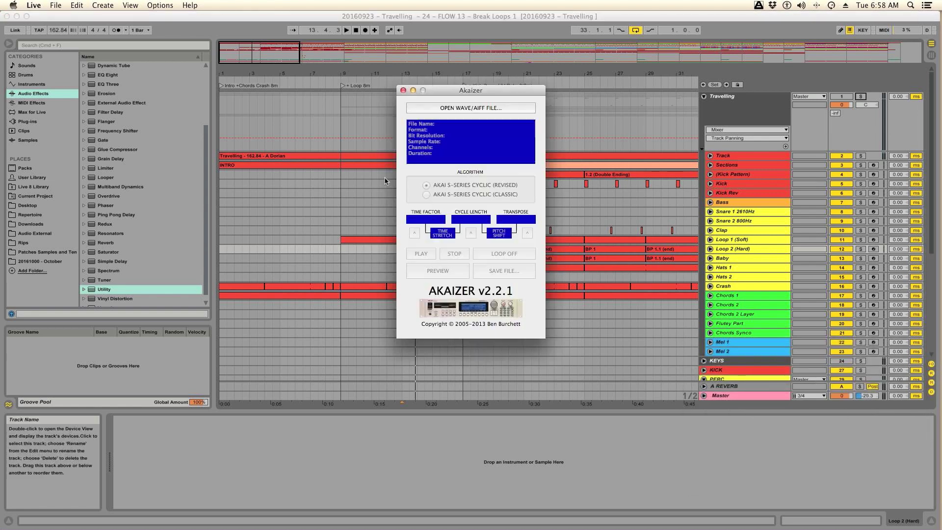
drag(447, 90, 448, 117)
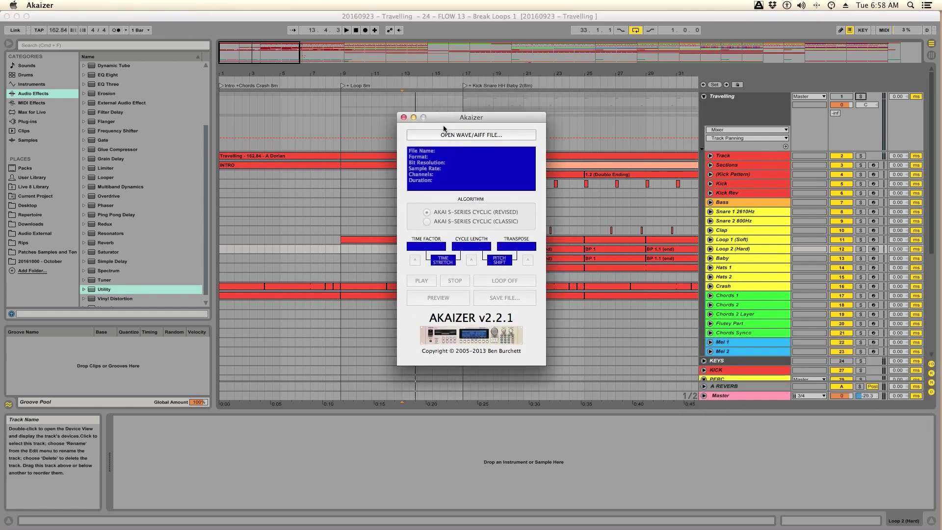
- Load Think Break.wav from the Jungle Breaks folder of Samples - 3rd Party and Original, and play it back
click(440, 134)
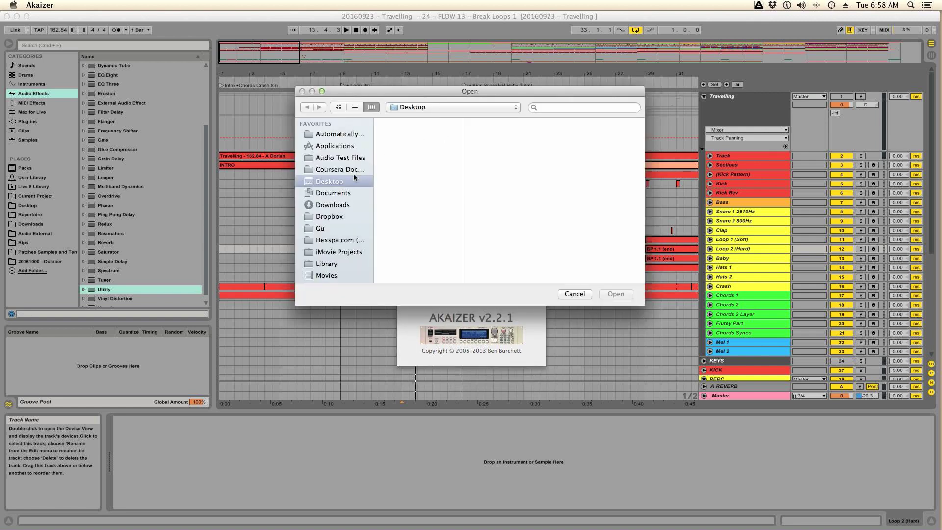
scroll(337, 206, down, 5)
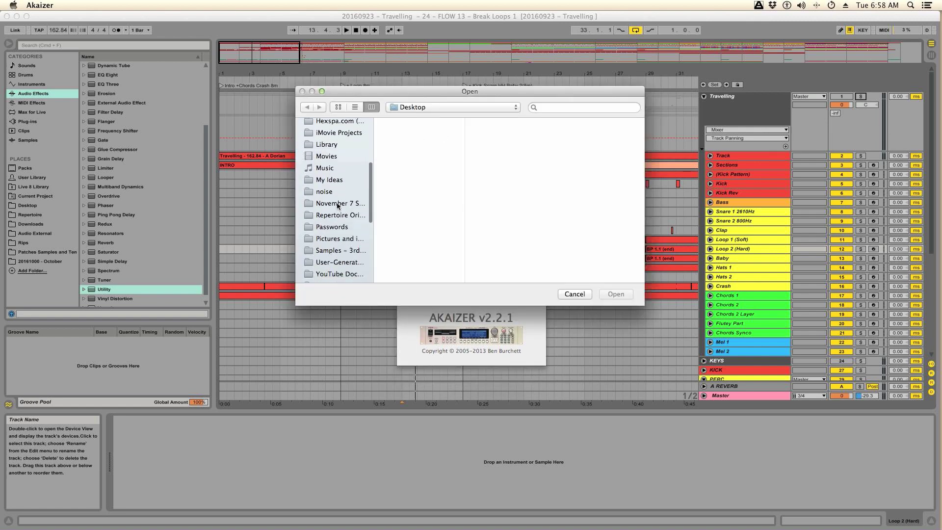
click(351, 248)
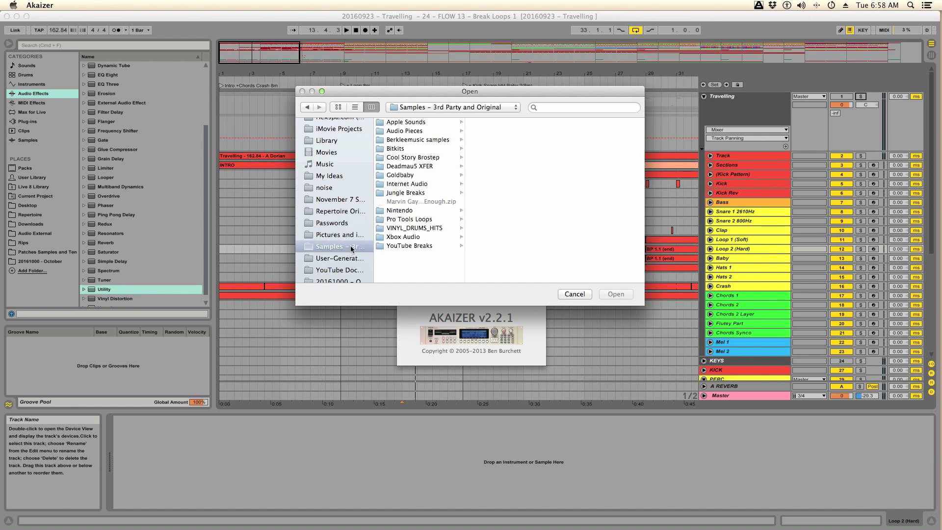
click(425, 193)
scroll(505, 188, down, 10)
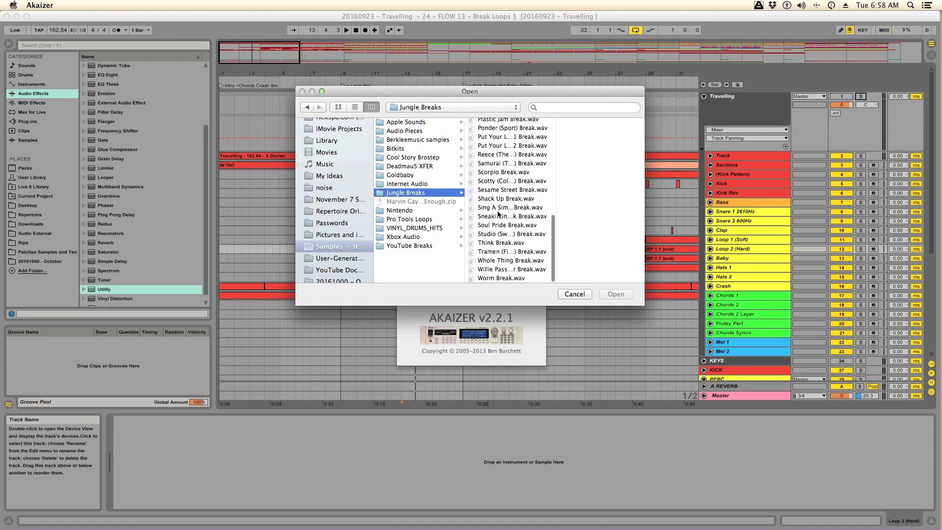
click(499, 243)
click(616, 294)
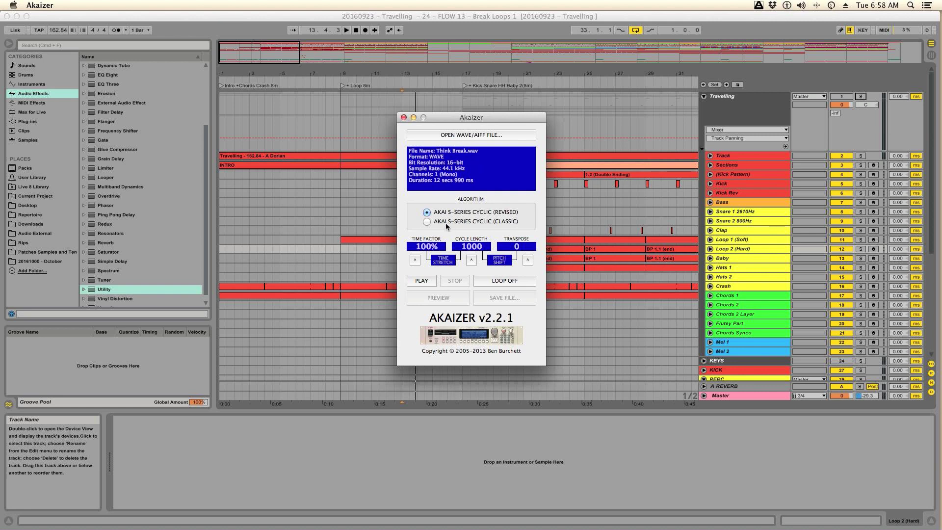
click(423, 280)
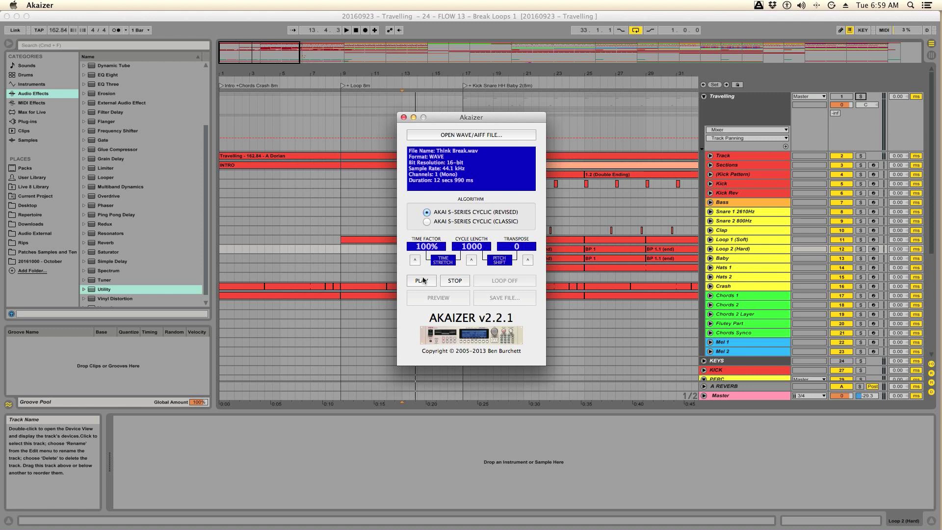
click(451, 281)
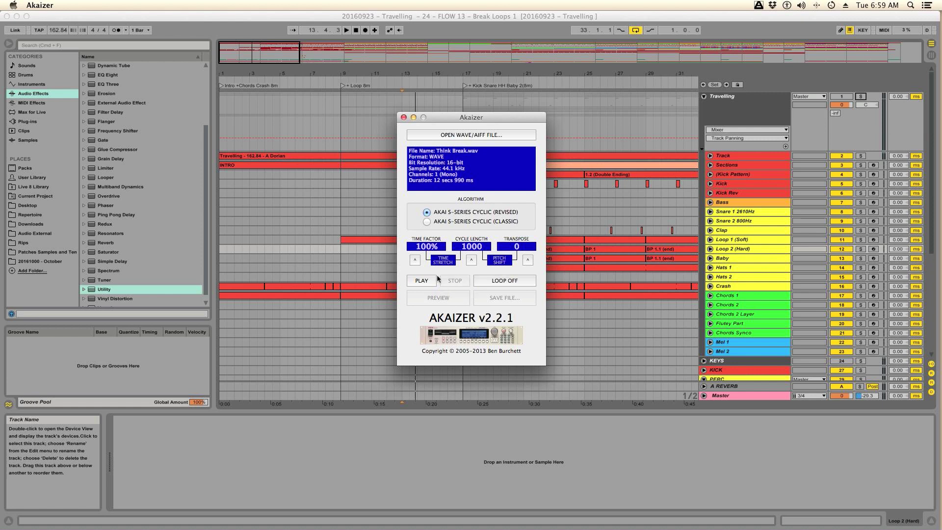
- Switch to Ableton Live and listen to the soloed Travelling group from bar 9, clearing the solo when finished
click(343, 249)
key(space)
key(space)
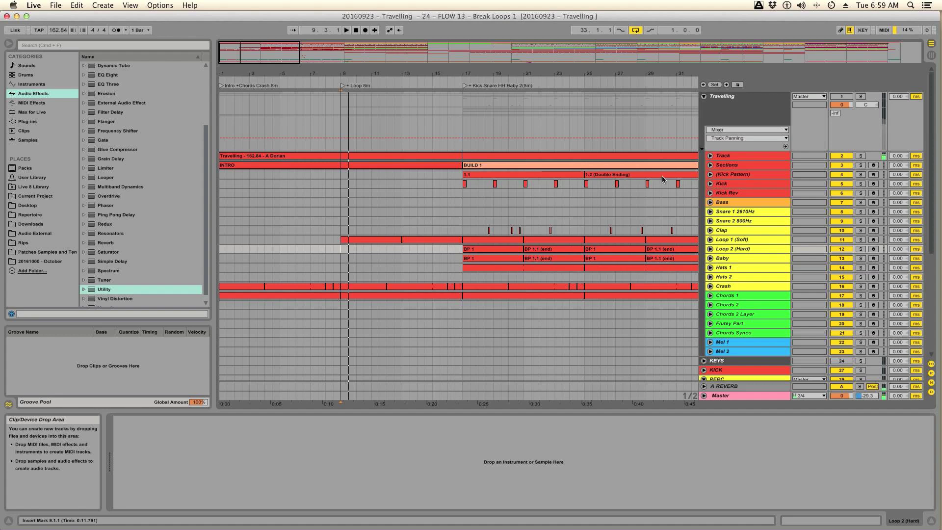
click(860, 97)
key(space)
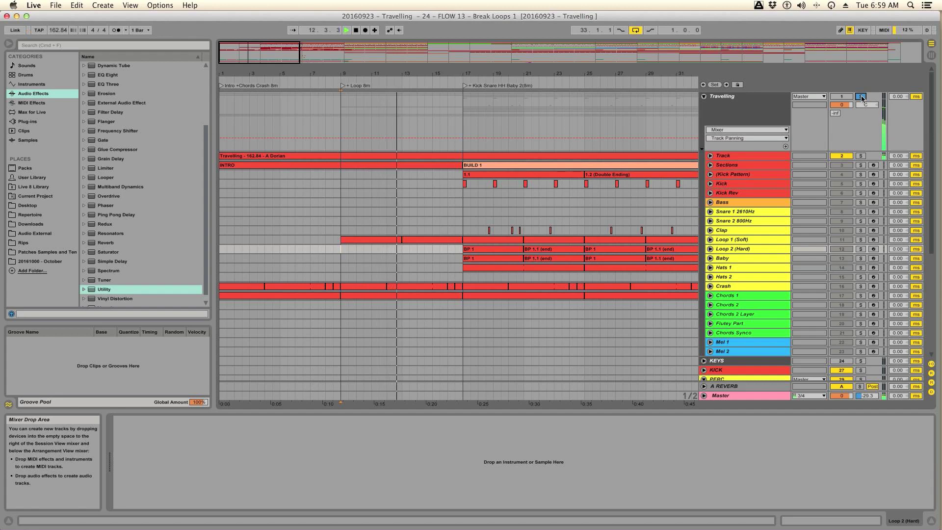
click(861, 97)
key(space)
- Switch to Akaizer and listen to the unprocessed Think Break again
key(super+Tab)
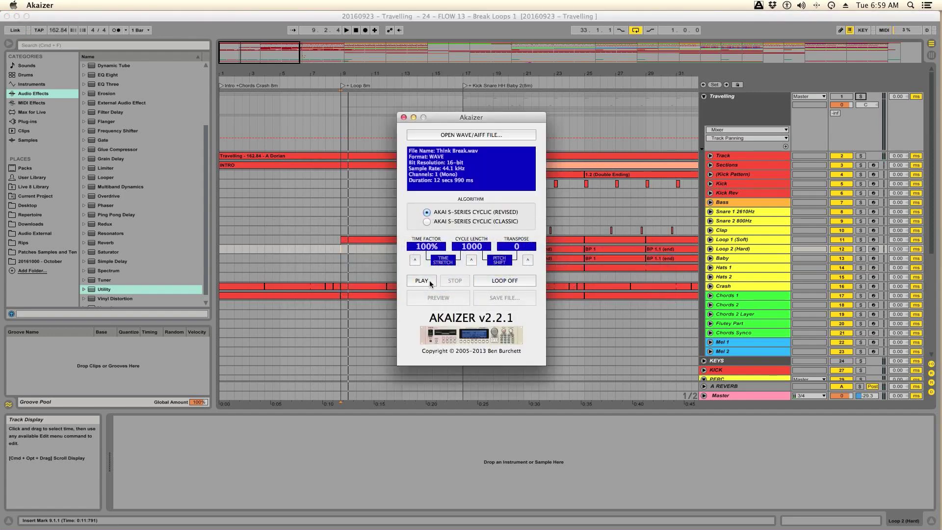
click(432, 285)
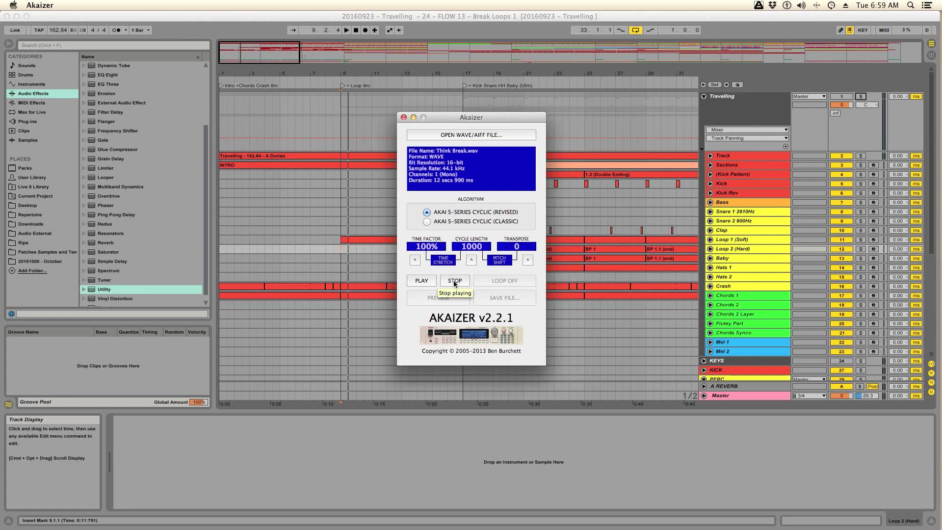
click(454, 281)
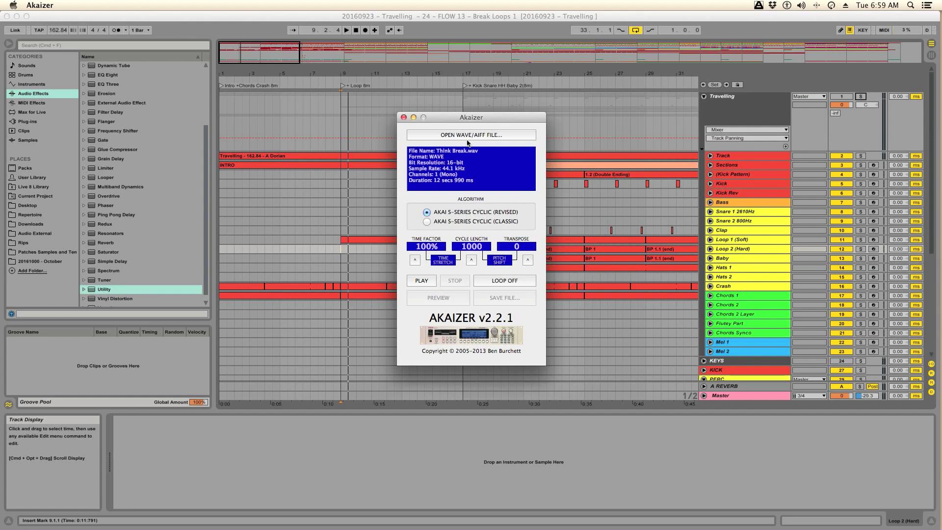
- Load Amen Break.wav from the Jungle Breaks folder and play it back
click(462, 135)
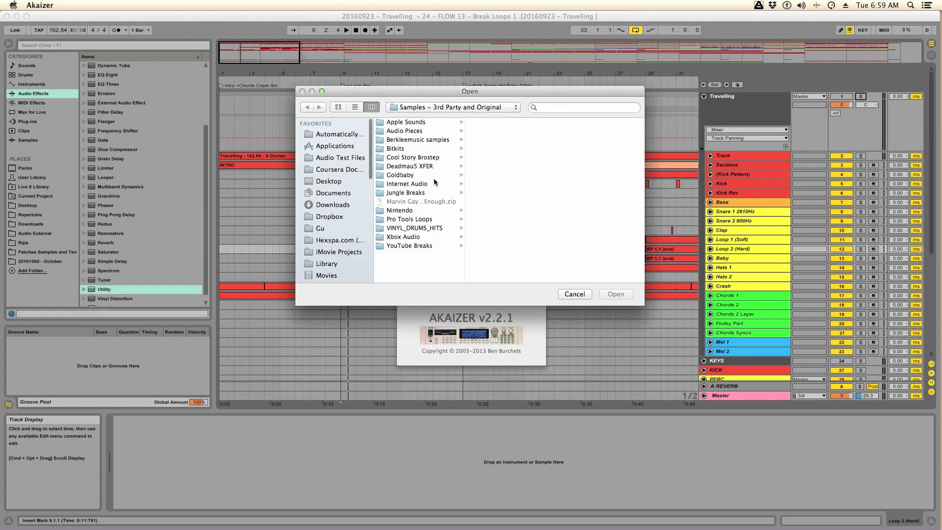
click(419, 193)
click(517, 131)
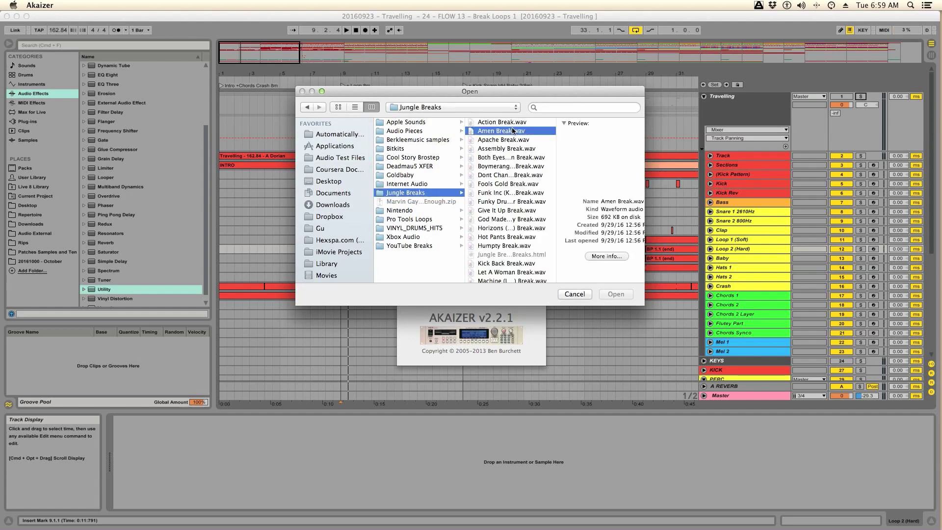
click(613, 294)
click(421, 280)
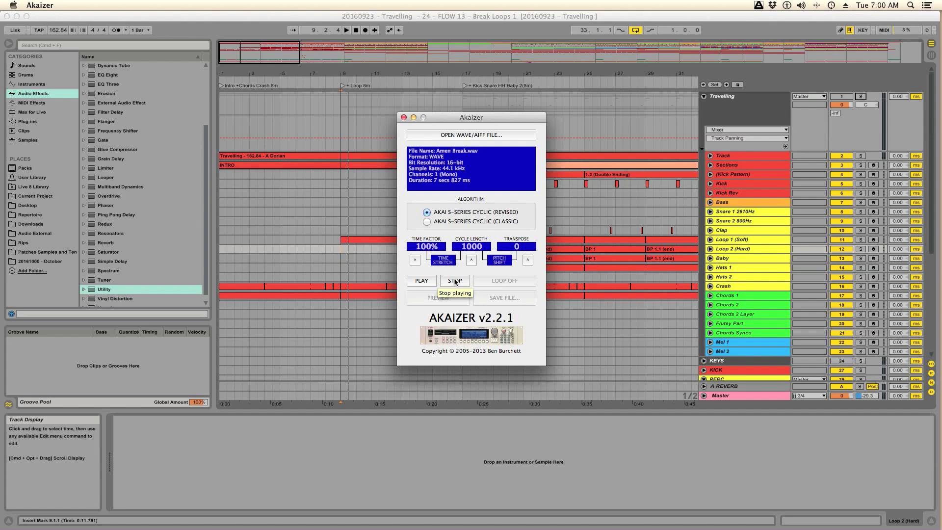
- Switch to Ableton Live and listen to the soloed Travelling group from bar 9, clearing the solo when finished
click(344, 254)
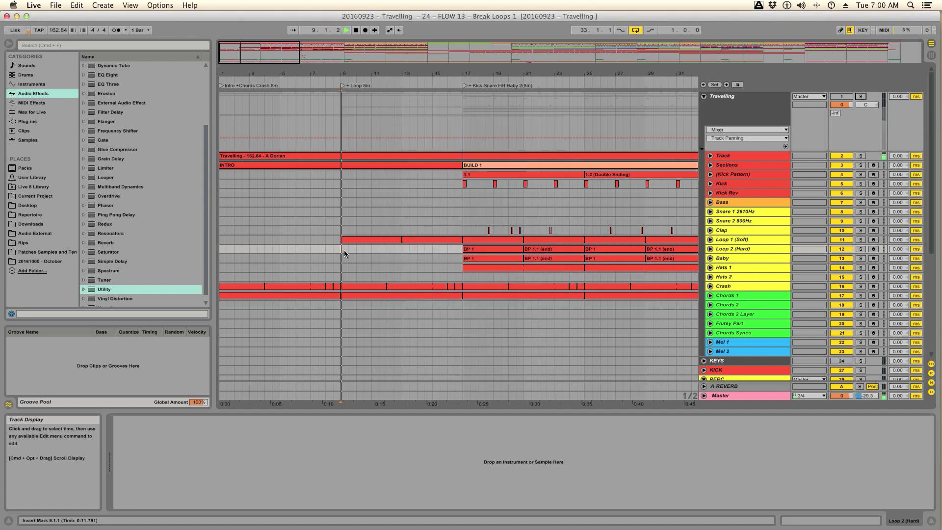
click(860, 97)
key(space)
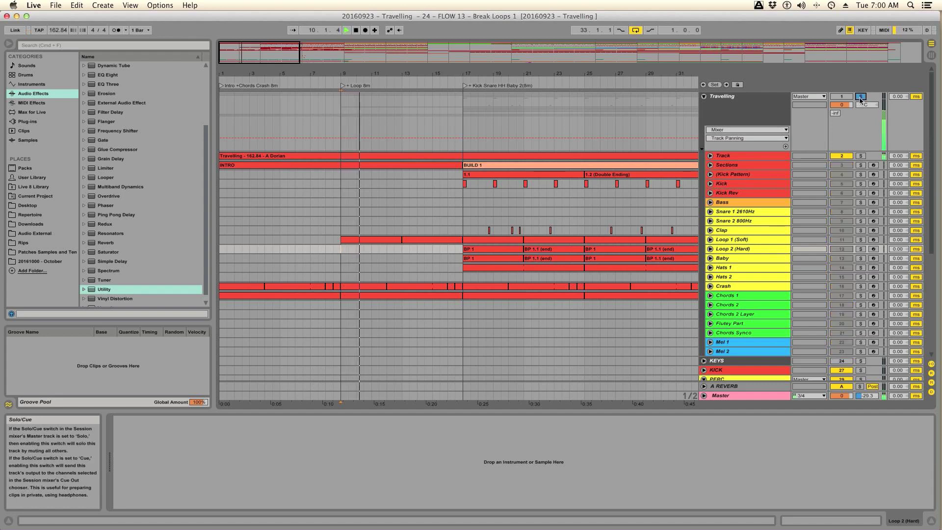
click(860, 96)
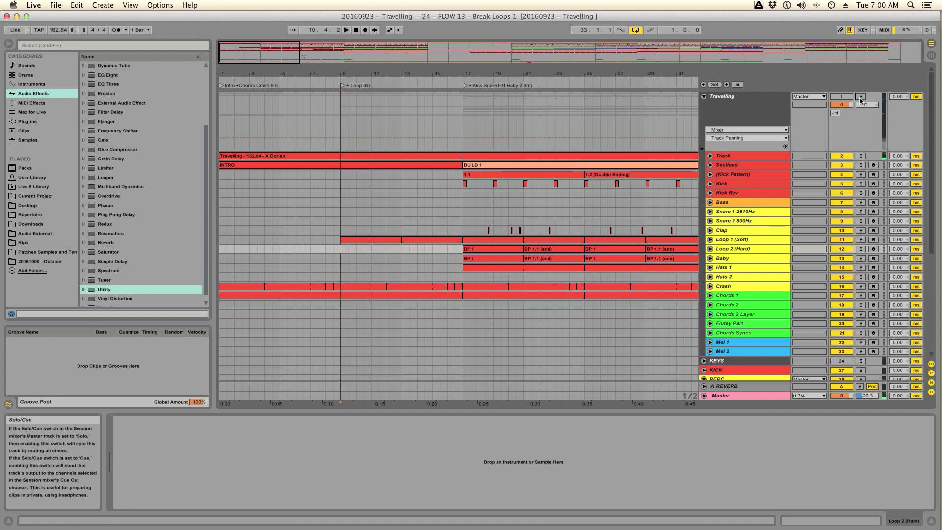
key(space)
- Switch to Akaizer, set the Amen Break's time factor to 81%, and preview the stretched result
key(super+Tab)
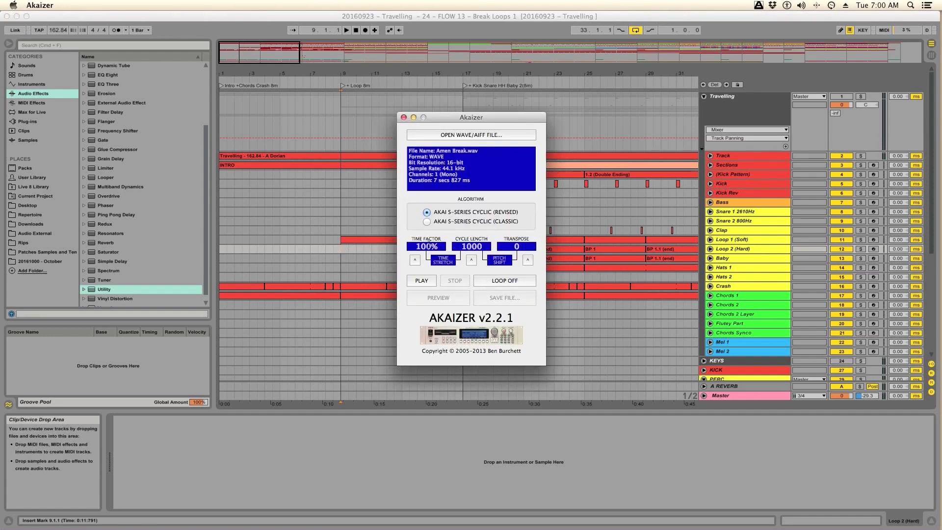
drag(428, 246, 428, 255)
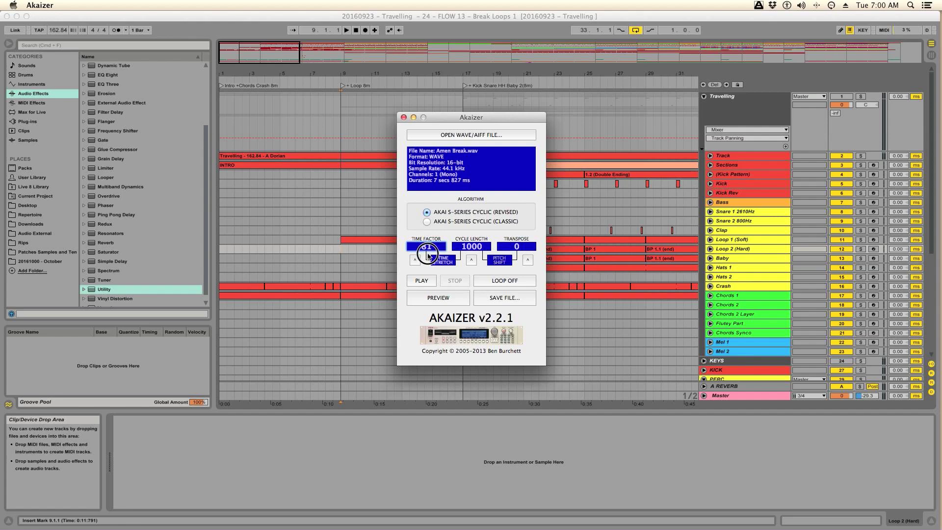
click(428, 301)
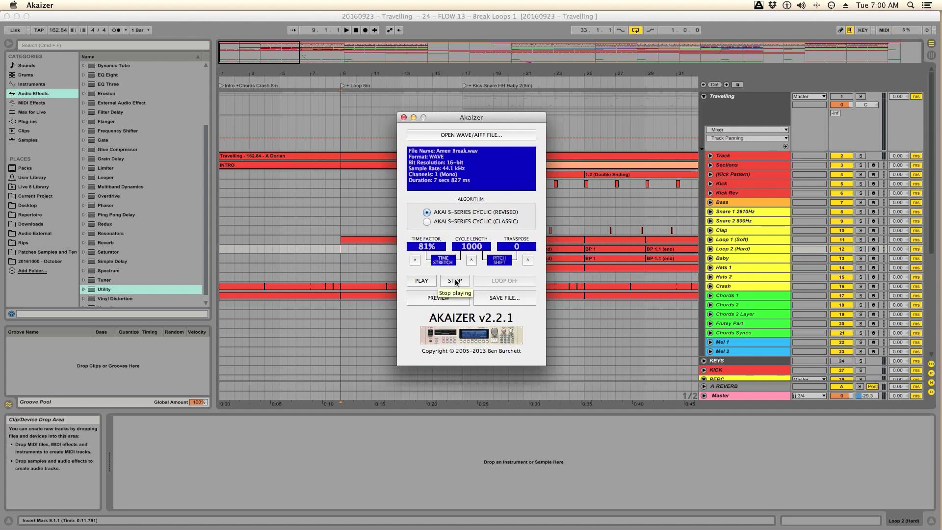
click(454, 281)
- Set the cycle length to 20 and preview the time-stretched Amen Break
click(475, 247)
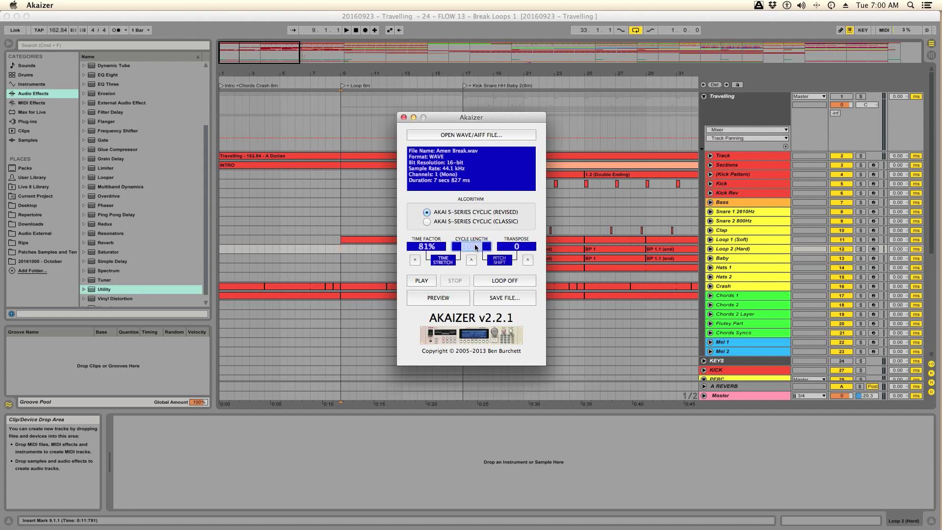
text(20)
click(445, 300)
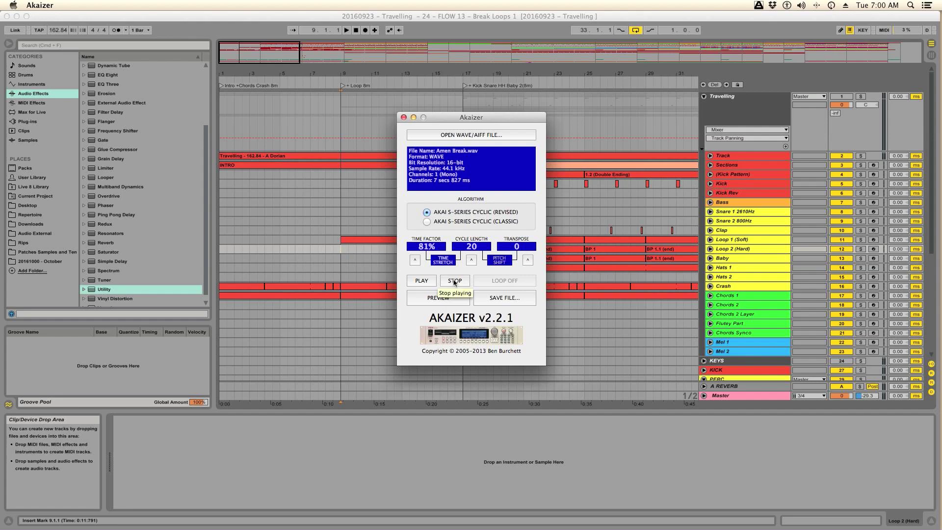
click(453, 281)
- Switch to Ableton Live and briefly listen to the Travelling group soloed from bar 9 for comparison, clearing the solo again
click(343, 249)
key(space)
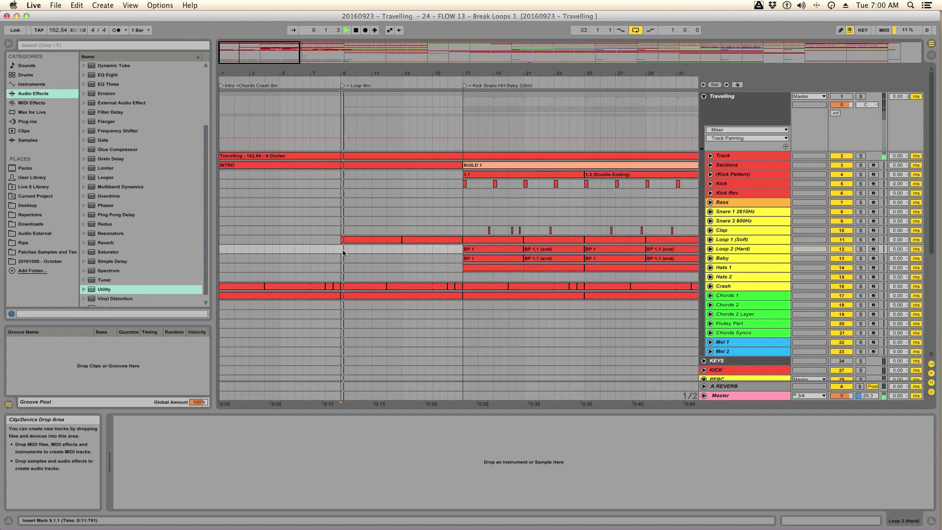
click(861, 97)
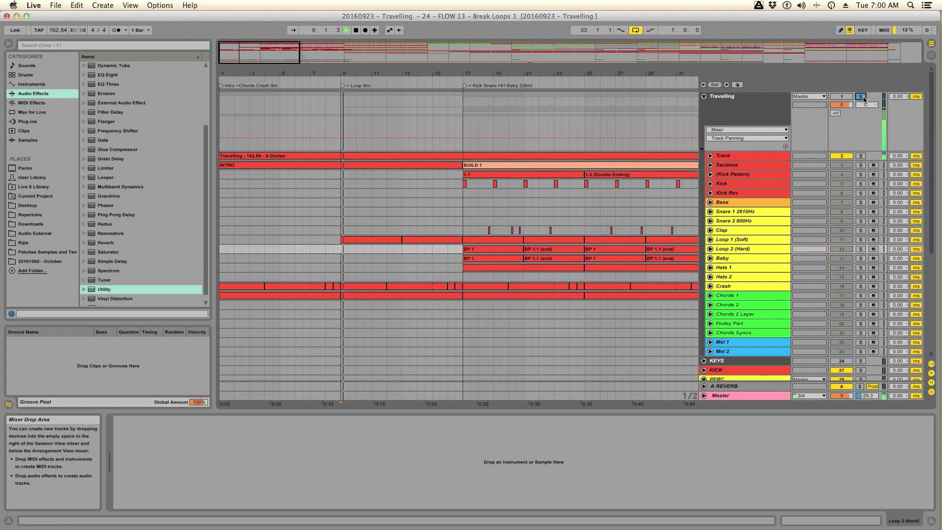
click(861, 97)
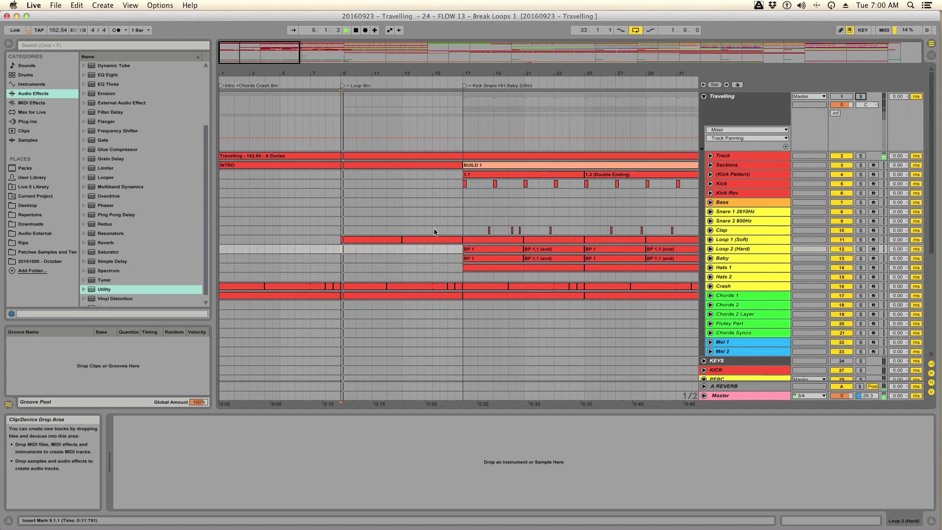
key(space)
- Switch to Akaizer and preview the processed Amen Break again with the current settings
key(super+Tab)
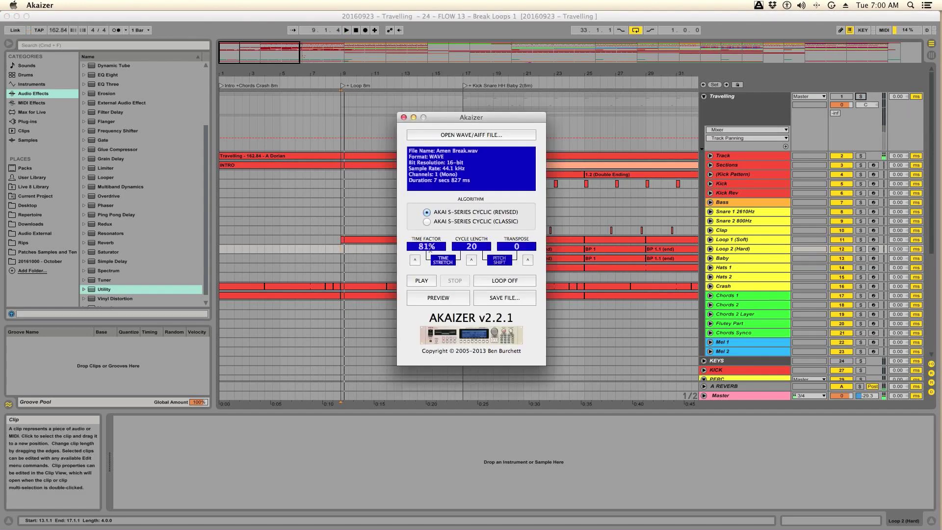
click(429, 299)
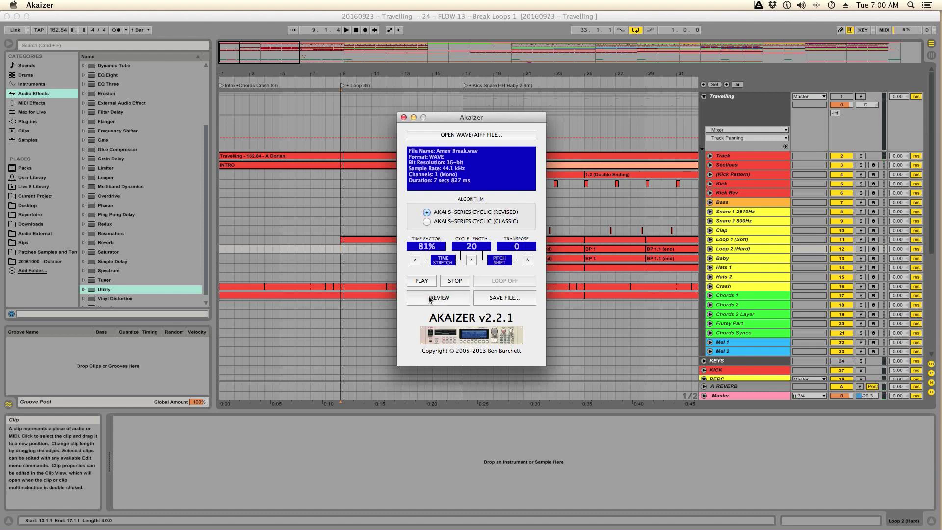
click(455, 281)
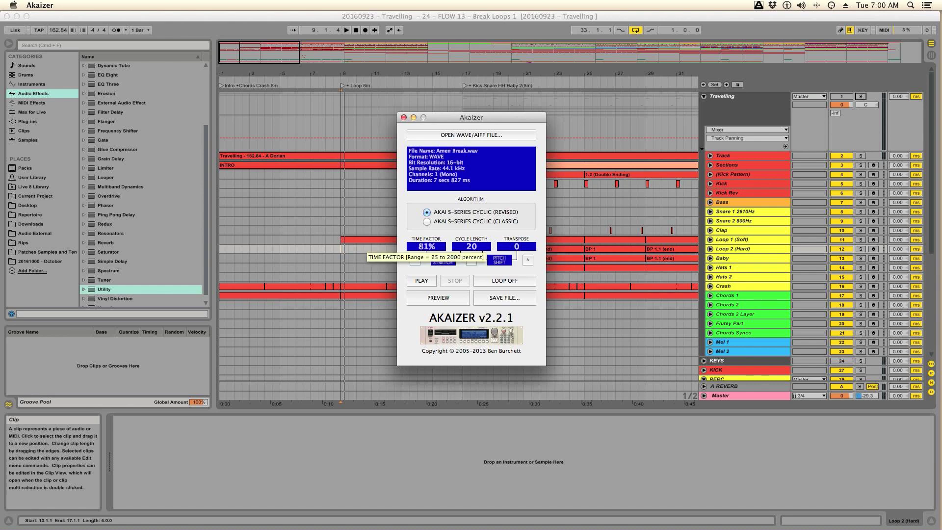
- Switch to Ableton Live, set the insert marker at bar 9, and turn on the metronome
click(341, 252)
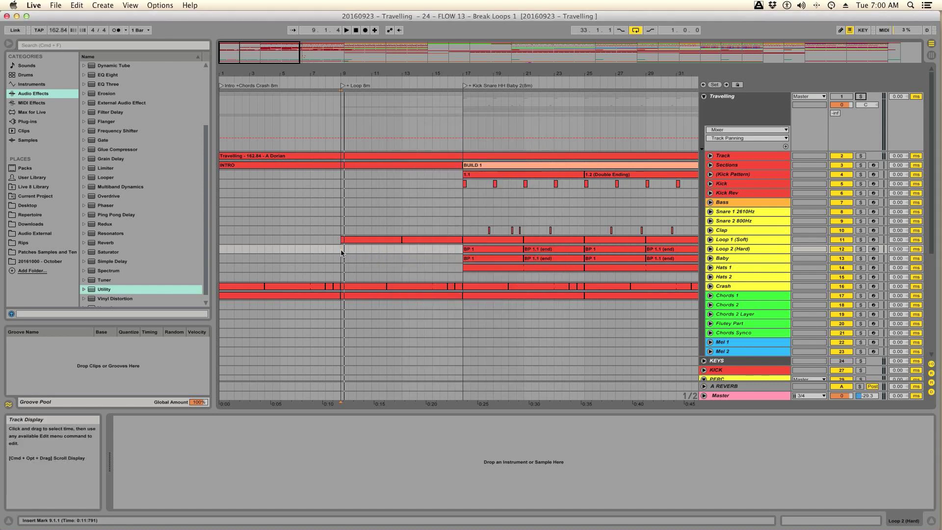
click(113, 31)
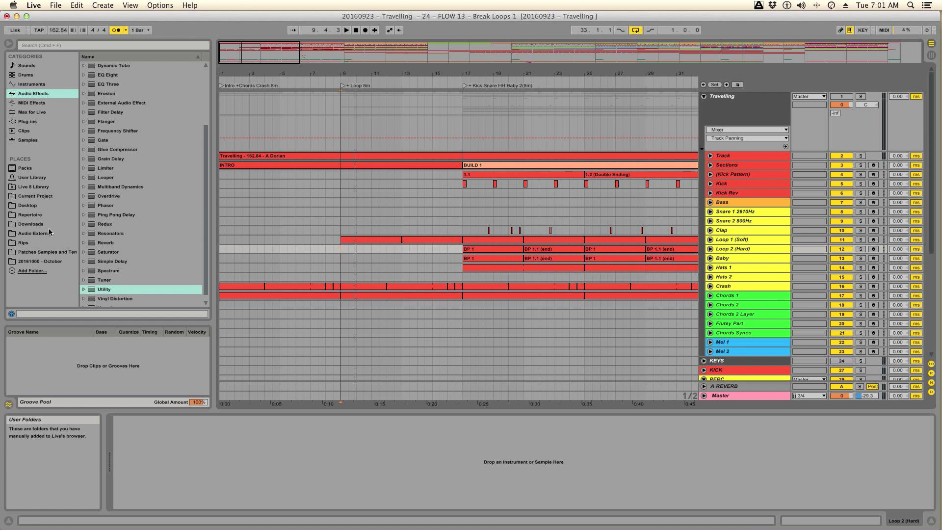
- Browse to the Downloads folder and expand Think Samples and its Think HH subfolder to show the hi-hat samples
click(48, 253)
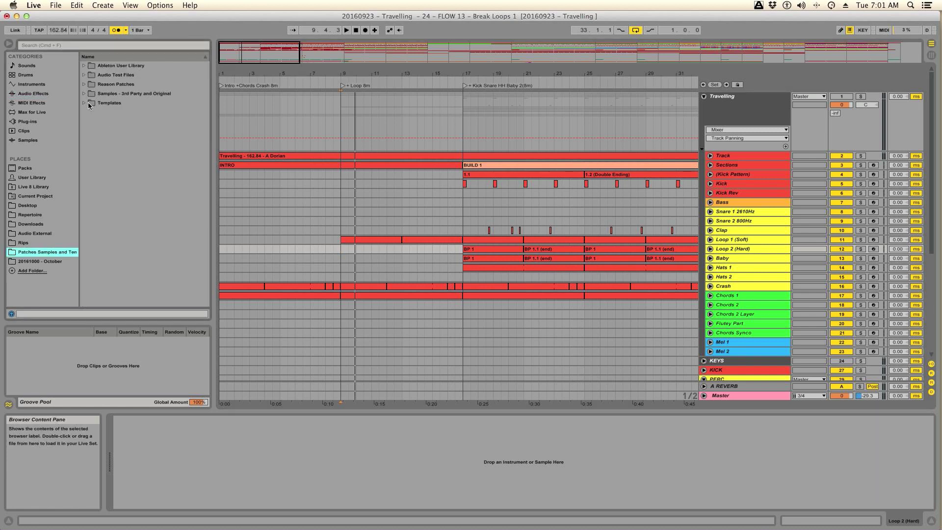
click(41, 224)
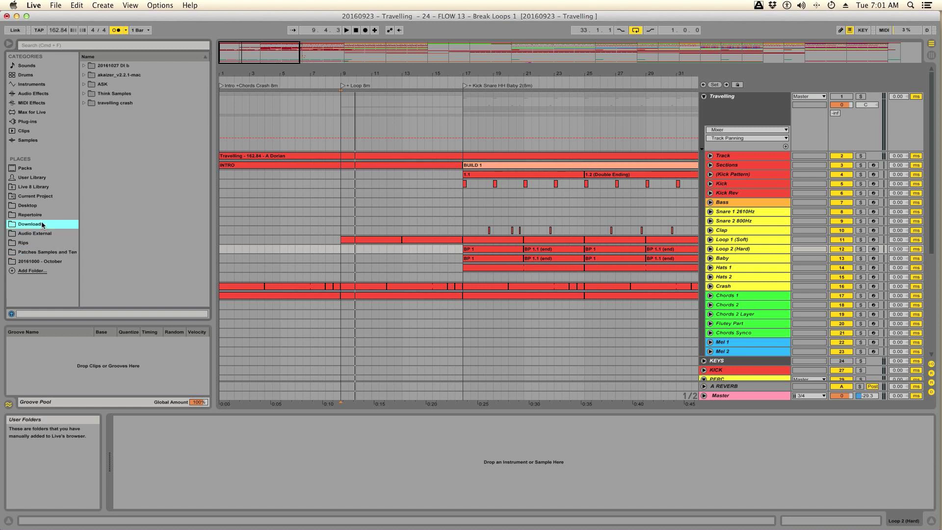
click(84, 93)
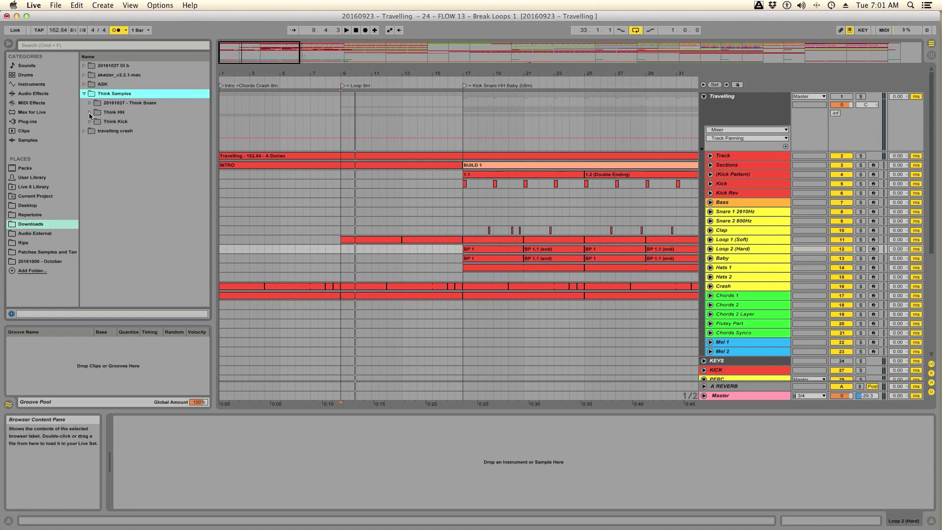
click(90, 113)
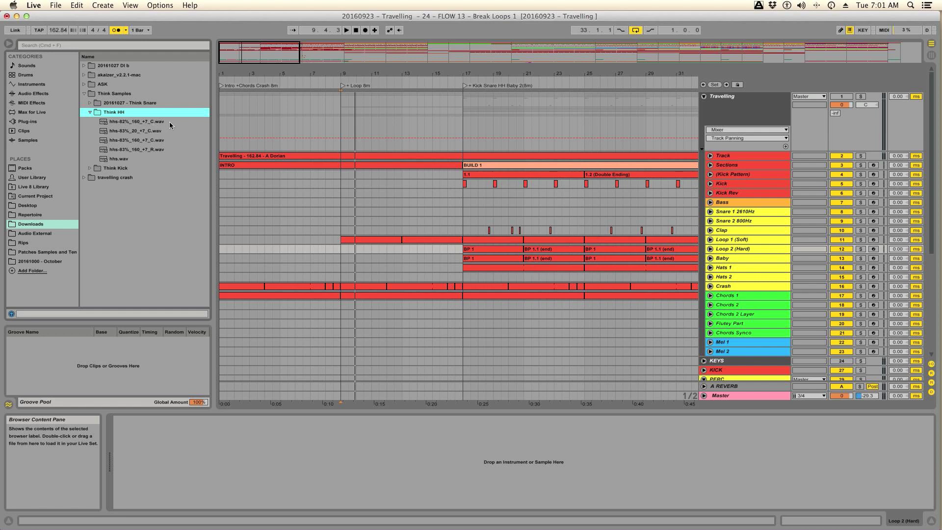
- Select bars 9 to 13 on the Loop 2 (Hard) track and set the arrangement loop to that four-bar range
drag(313, 73, 231, 9)
scroll(510, 223, down, 5)
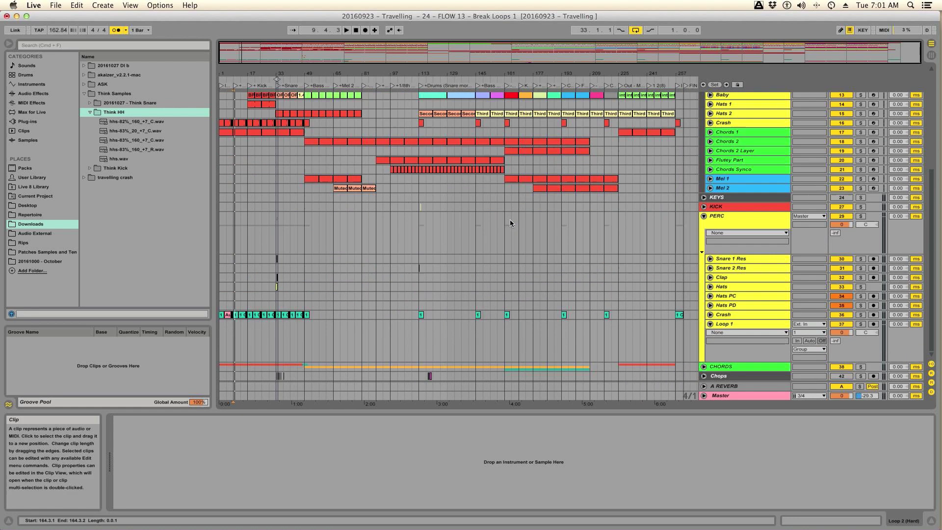
drag(278, 73, 613, 74)
scroll(319, 159, up, 5)
scroll(319, 159, up, 3)
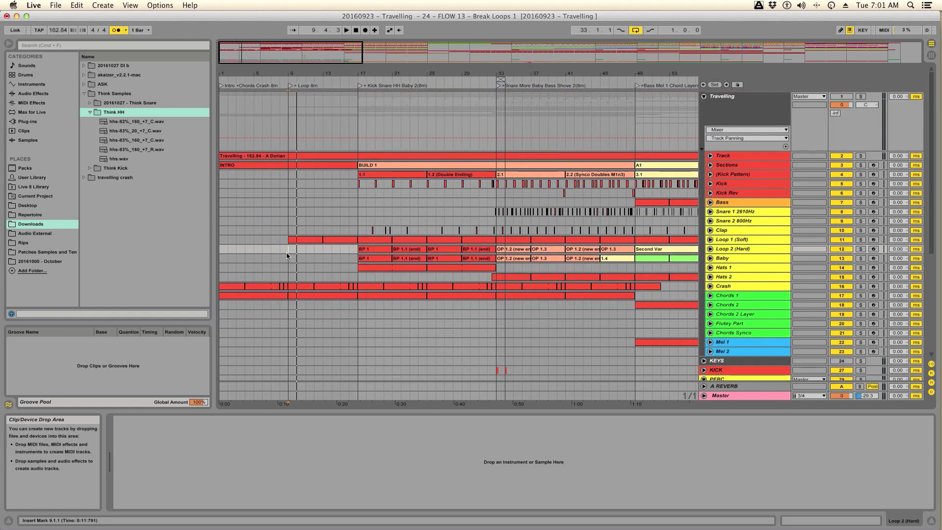
key(space)
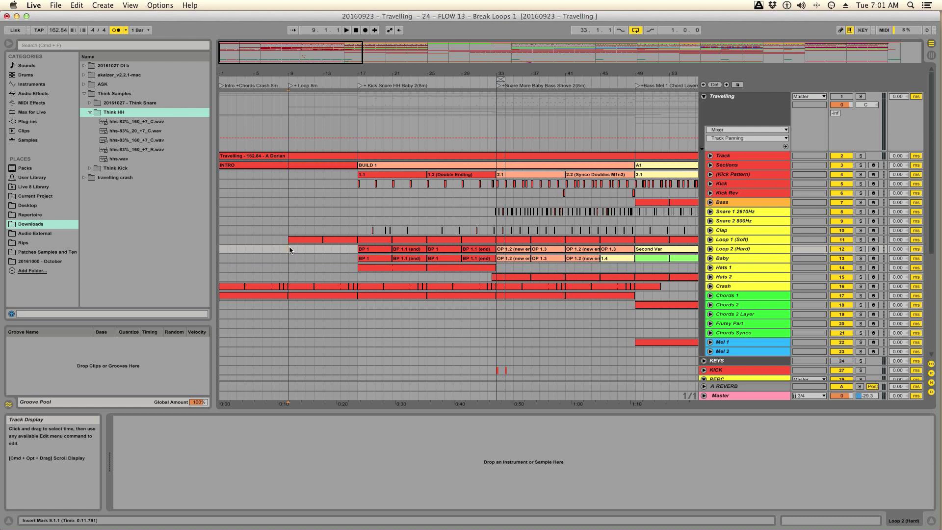
drag(298, 249, 326, 249)
key(cmd+l)
- Place the insert marker at bar 9 on the Loop 1 track in the PERC group and play the looped section
scroll(295, 269, down, 5)
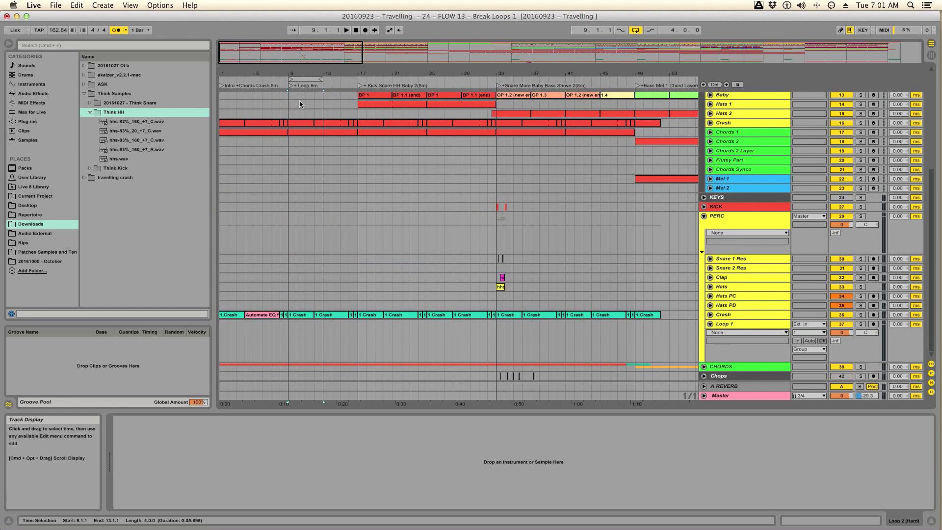
drag(295, 73, 357, 116)
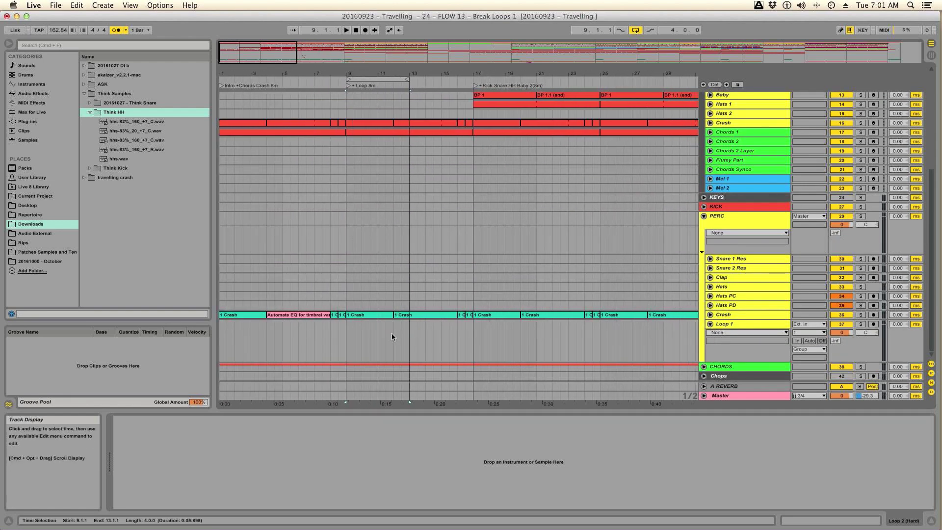
click(346, 334)
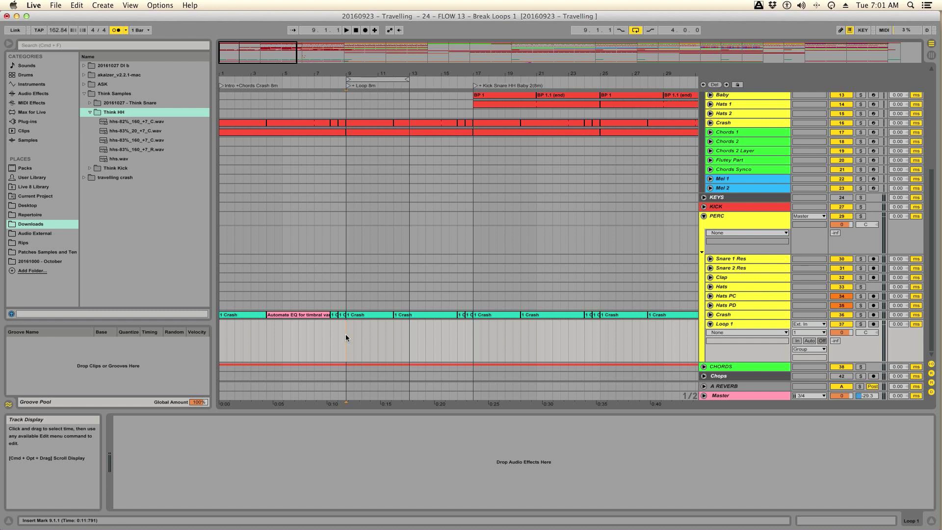
key(space)
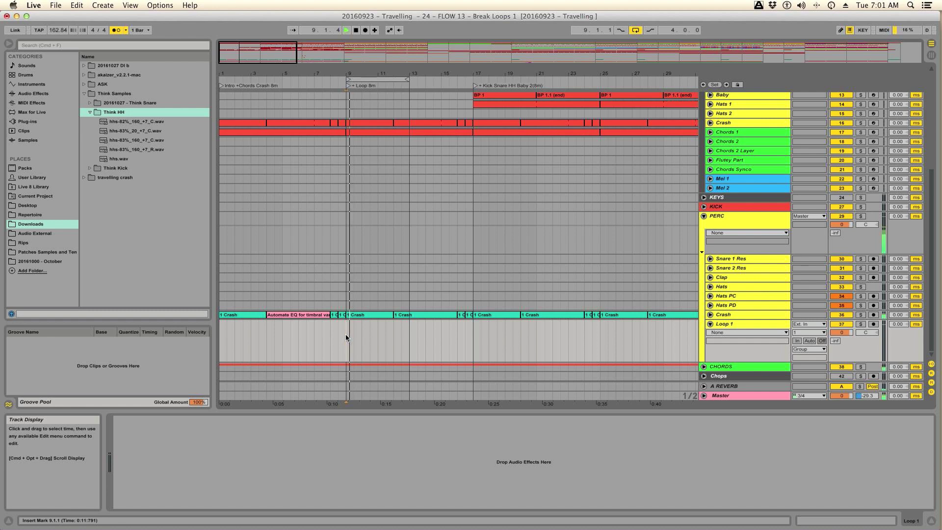
- Collapse the Travelling group, solo it to listen from bar 9 with the metronome, and switch to Akaizer
scroll(783, 165, up, 10)
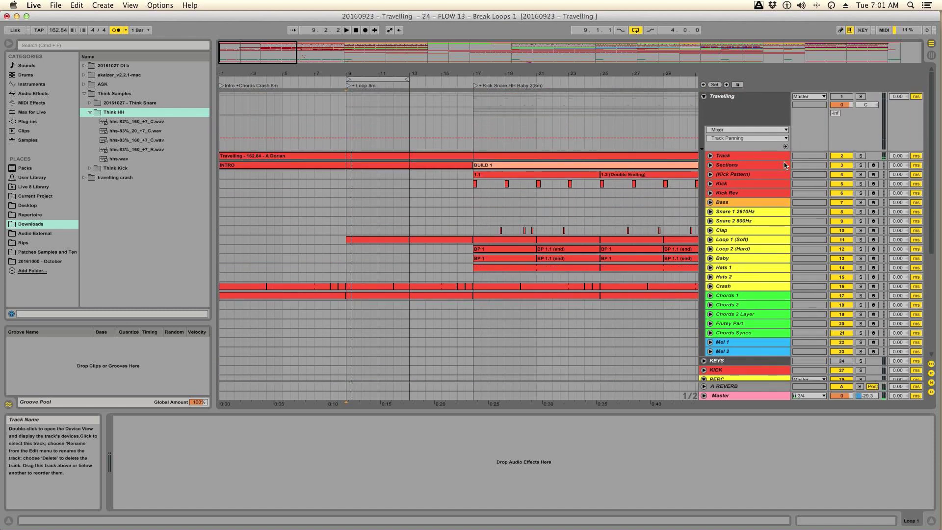
click(704, 96)
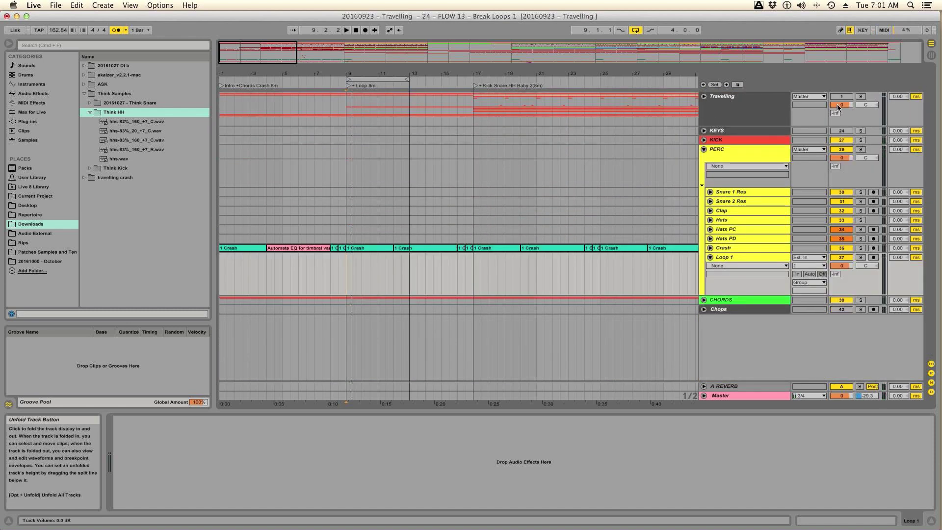
click(861, 96)
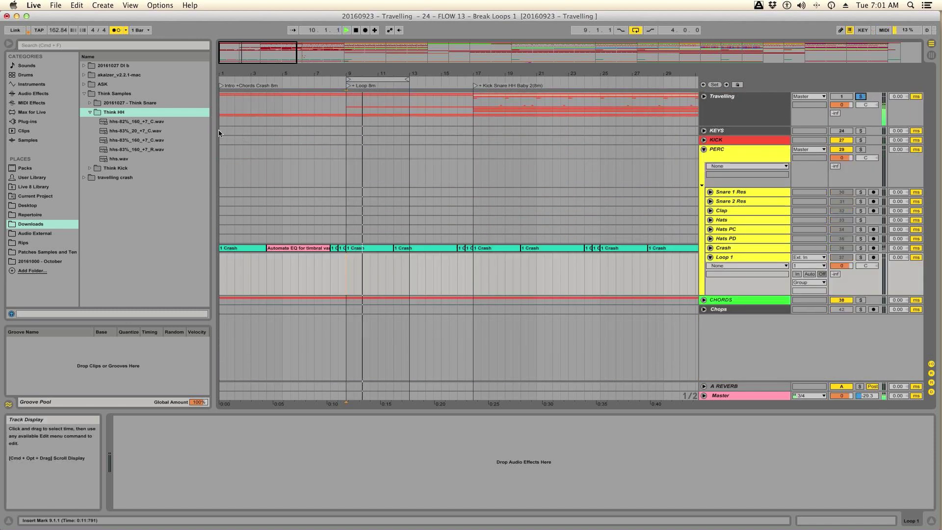
key(super+Tab)
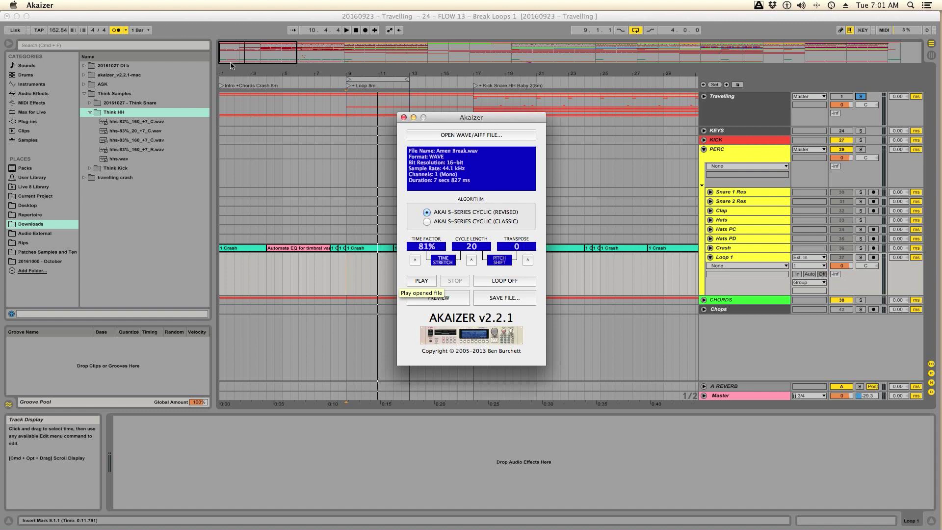
- Return to Ableton Live, raise the cue volume, clear the Travelling solo, and mute the CHORDS and PERC groups during playback
click(169, 18)
key(space)
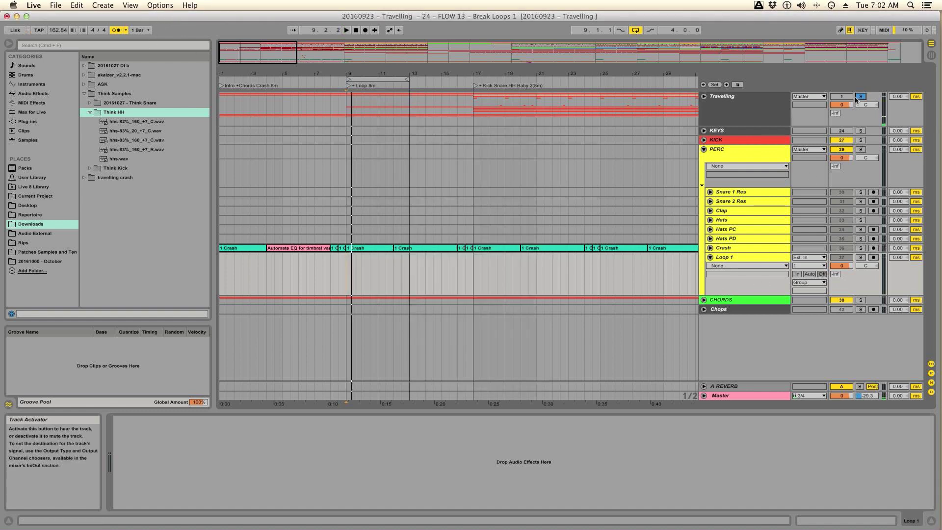
drag(874, 396, 874, 371)
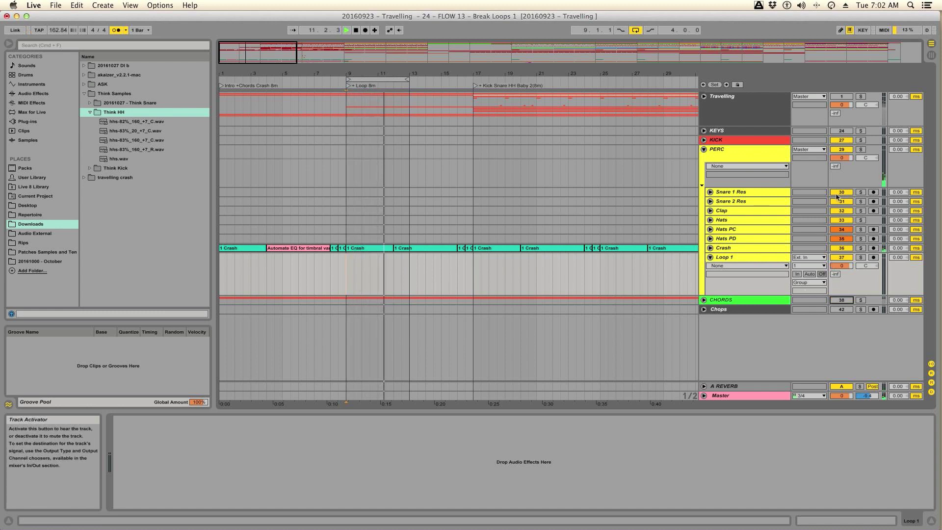
- Switch to Akaizer and play the original Amen Break while Live's metronome keeps running
key(super+Tab)
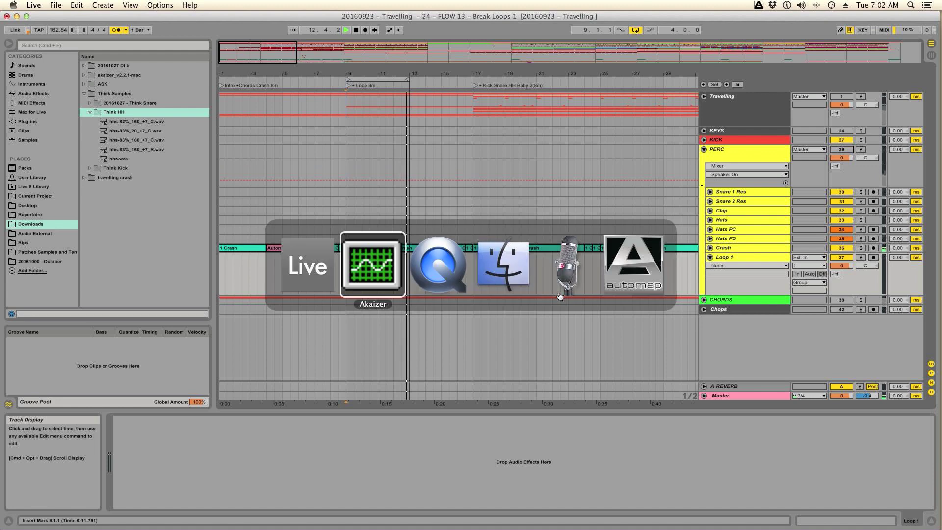
click(427, 280)
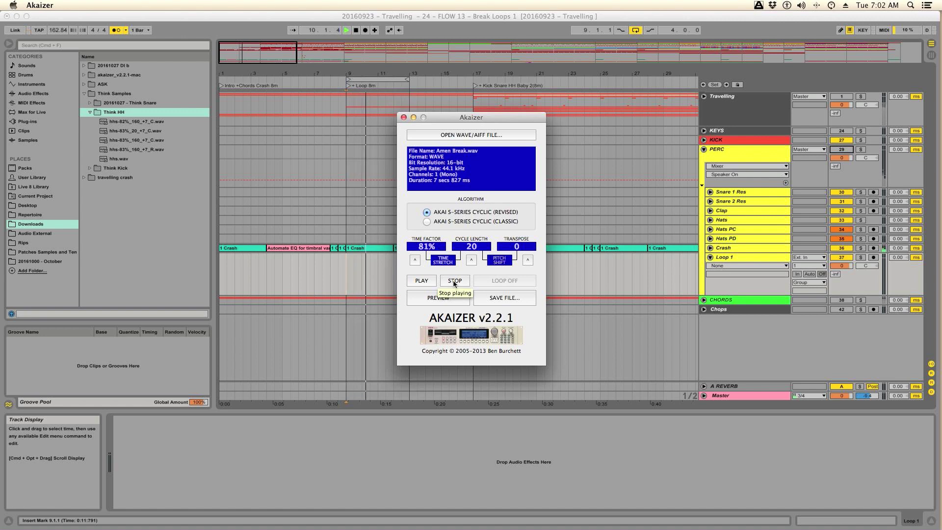
- Stop the Amen Break and Live's playback, and set Akaizer's time factor to 83%
click(454, 282)
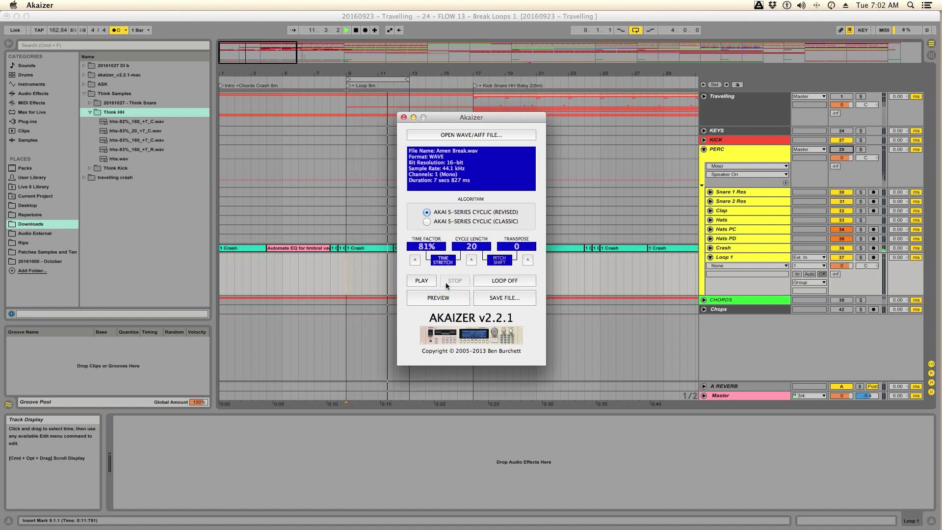
key(super+q)
key(super+Tab)
click(427, 247)
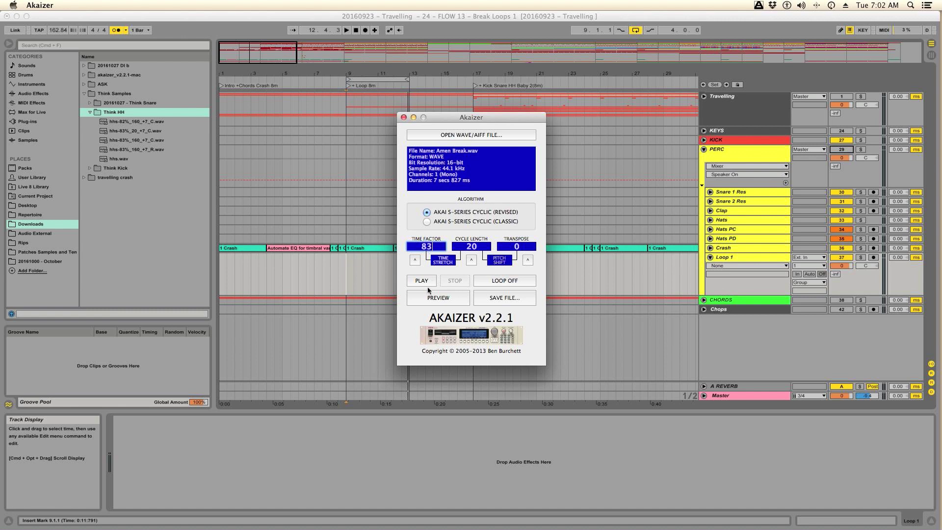
- Start Live's looped metronome, preview the stretched Amen Break in Akaizer against it, and stop Live's playback
key(super+Tab)
key(space)
key(super+Tab)
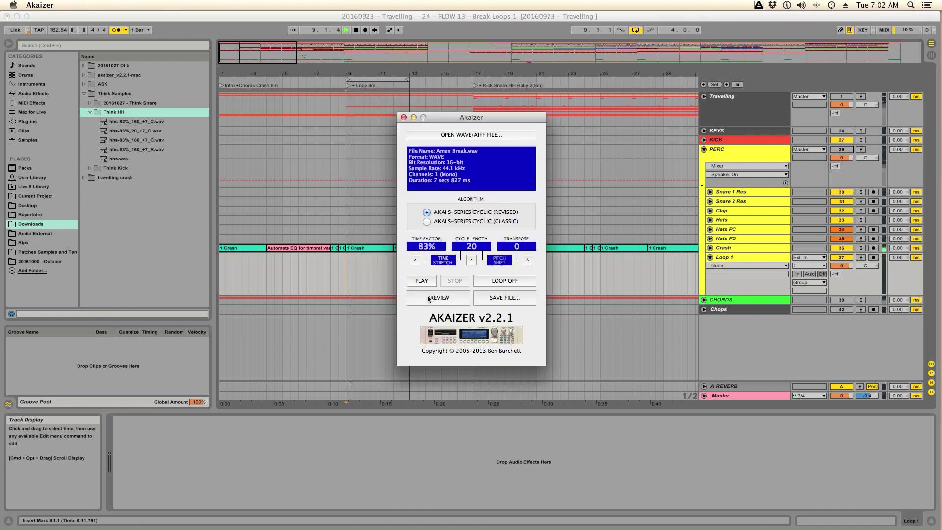
click(428, 298)
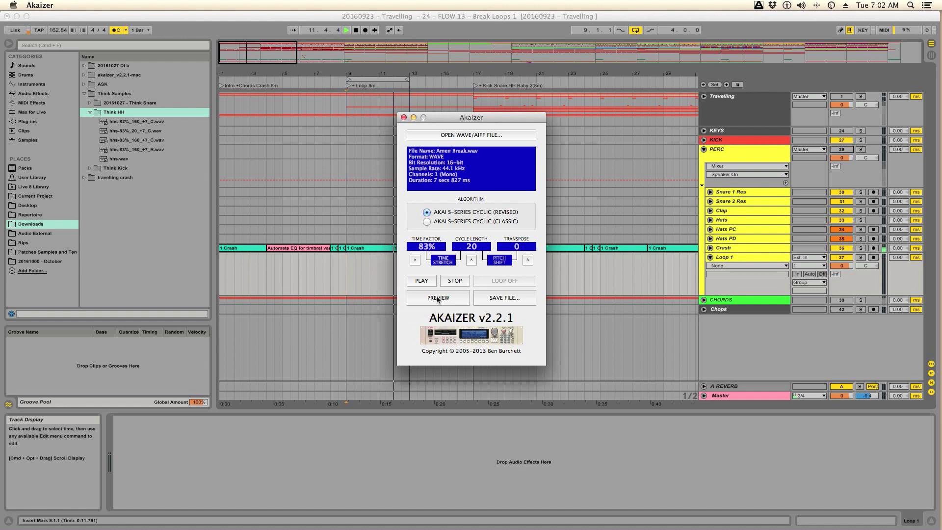
click(437, 298)
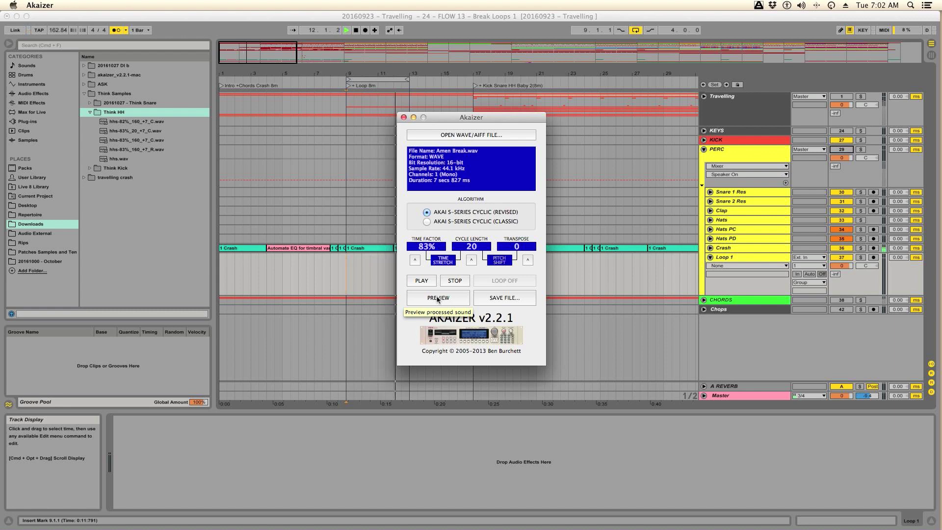
click(348, 280)
key(super+Tab)
key(super+Tab)
key(space)
key(super+Tab)
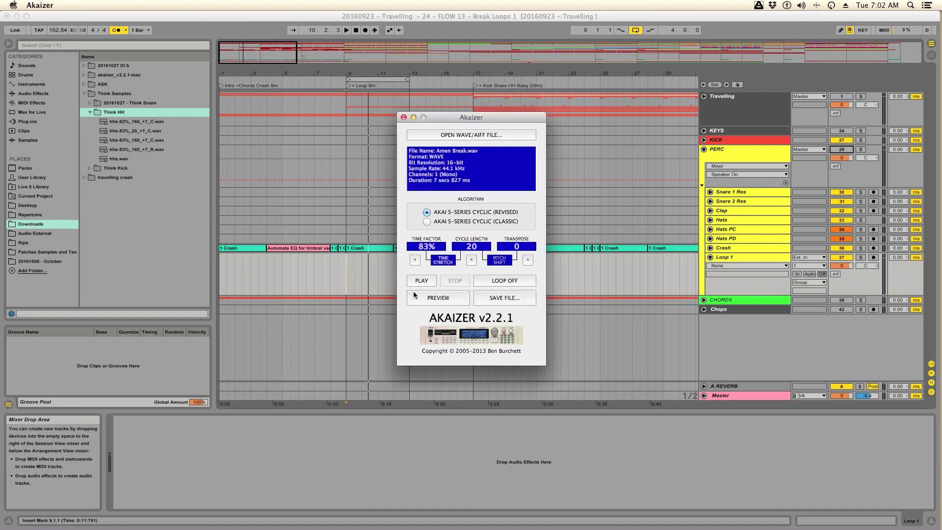
- Set the Amen Break's transpose to +1 and preview the processed sound
click(517, 247)
text(1)
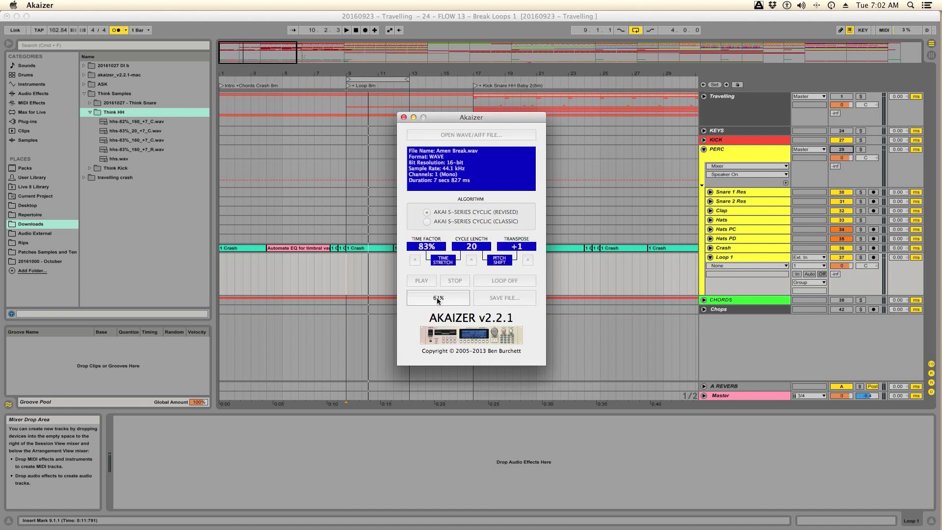
click(437, 298)
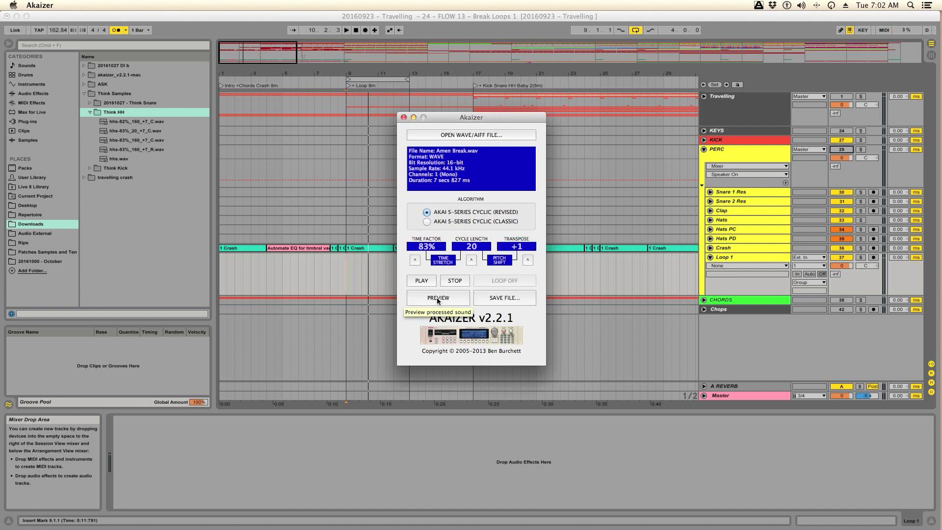
click(454, 282)
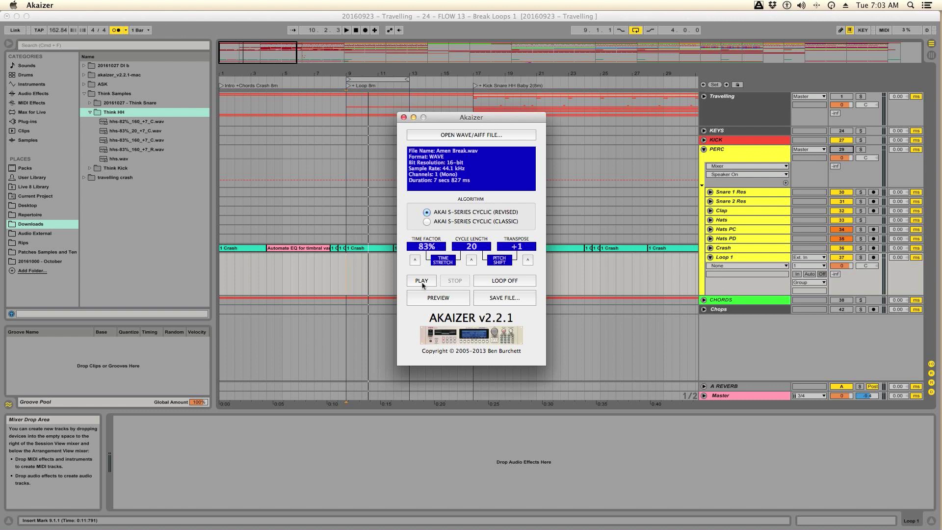
- Switch to Ableton Live, solo the Travelling group, and listen from bar 9 without the metronome
click(343, 273)
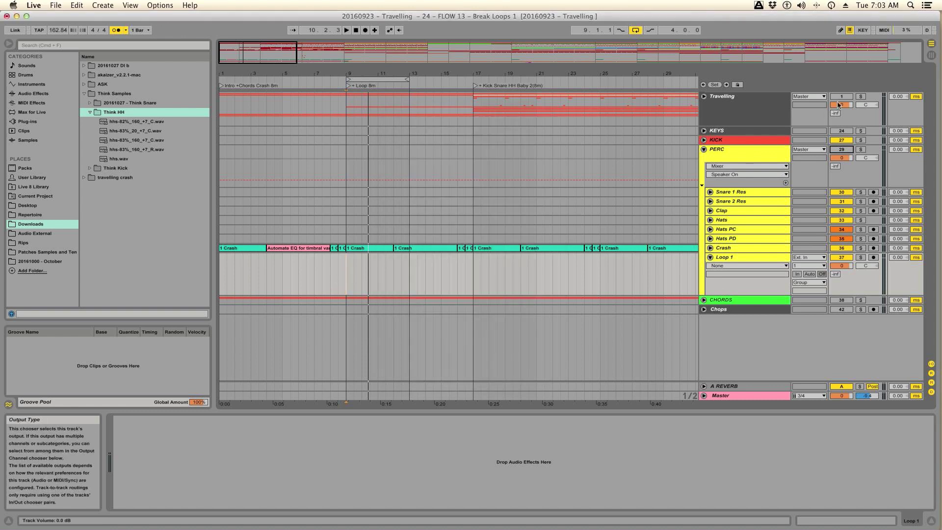
click(858, 98)
key(space)
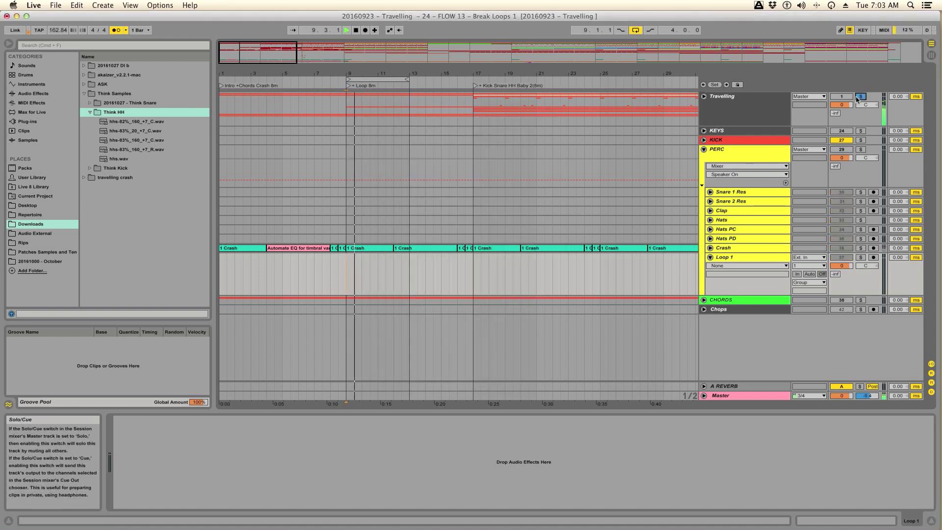
key(space)
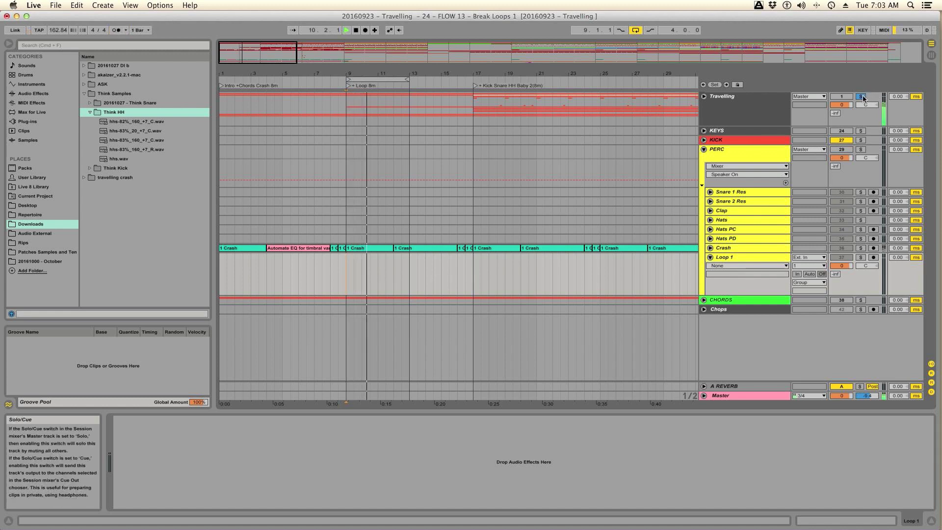
- Switch to Akaizer and preview the +1 Amen Break for comparison with the Travelling group
key(super+Tab)
click(452, 296)
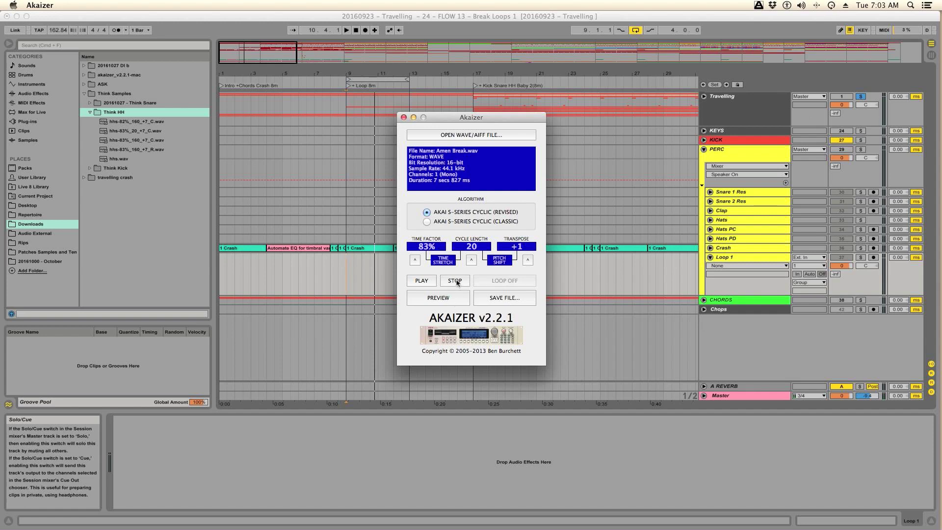
click(457, 282)
click(349, 274)
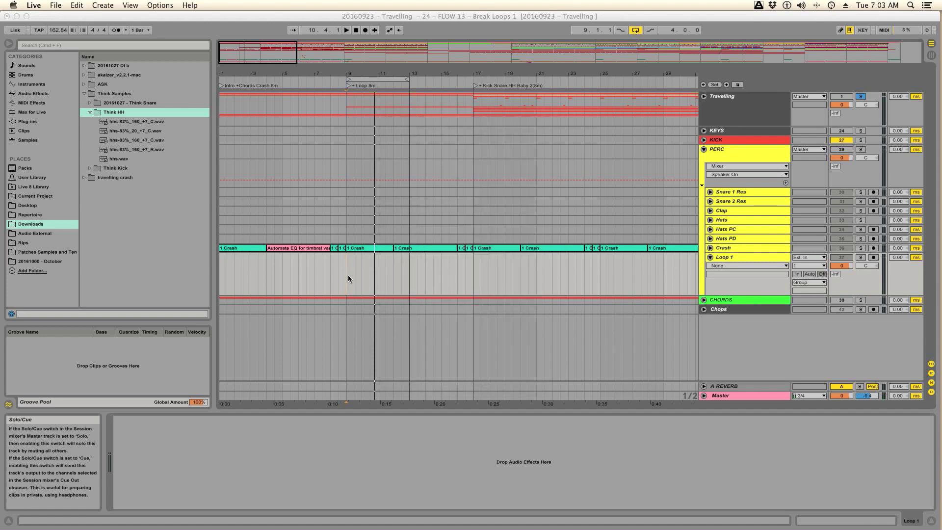
- Try a transpose of +2 on the Amen Break in Akaizer and preview it
key(super+Tab)
double_click(527, 250)
text(2)
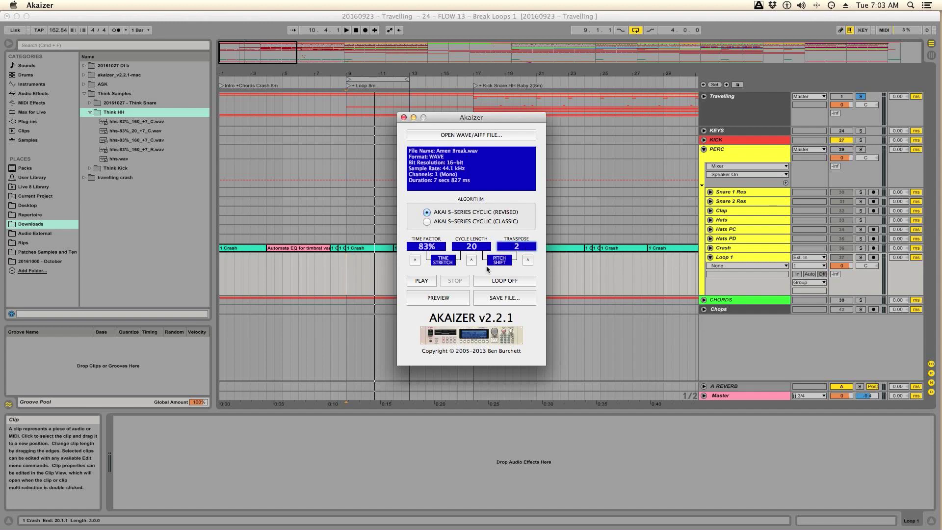
click(431, 302)
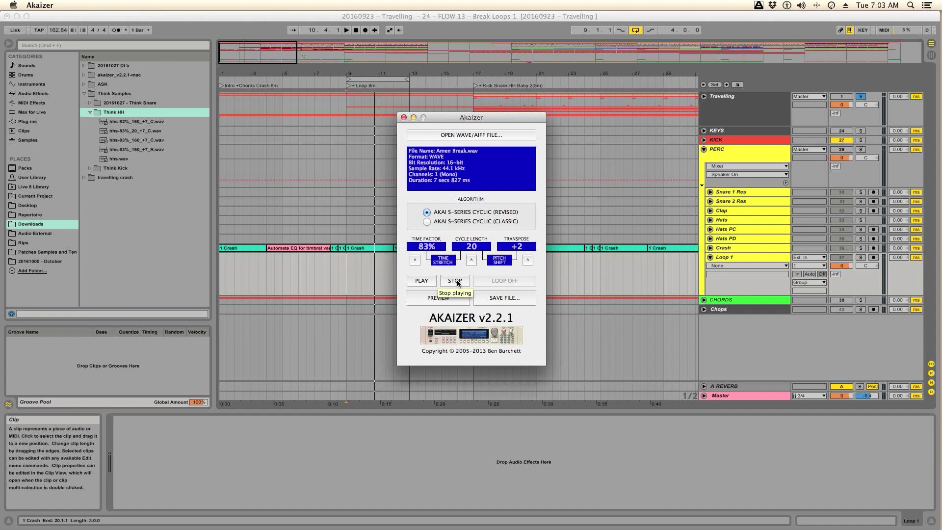
click(457, 280)
- Play the soloed Travelling group from bar 9 in Live to compare its pitch, and return to Akaizer
click(348, 276)
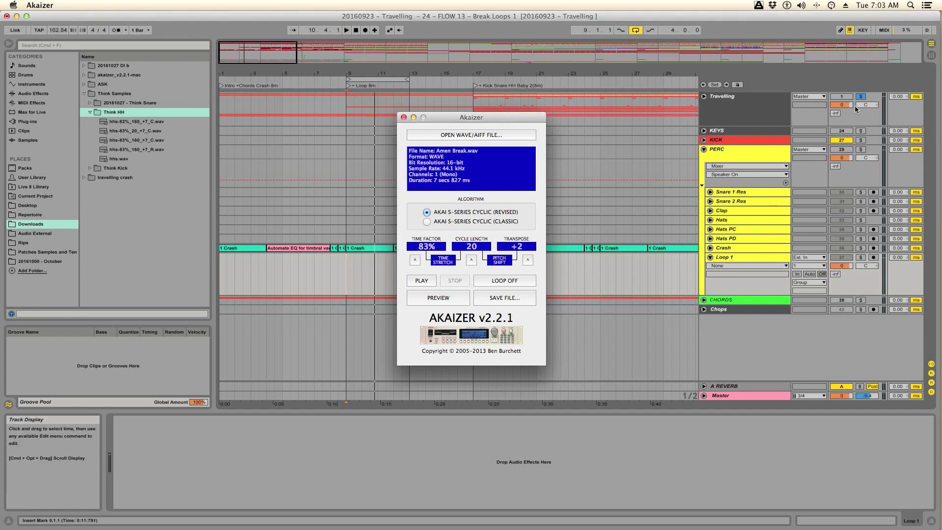
click(872, 98)
key(space)
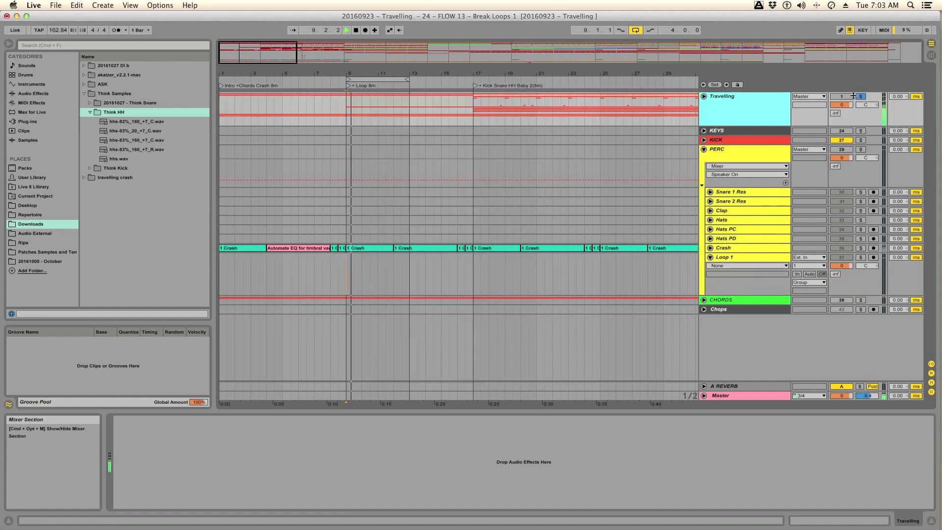
key(super+Tab)
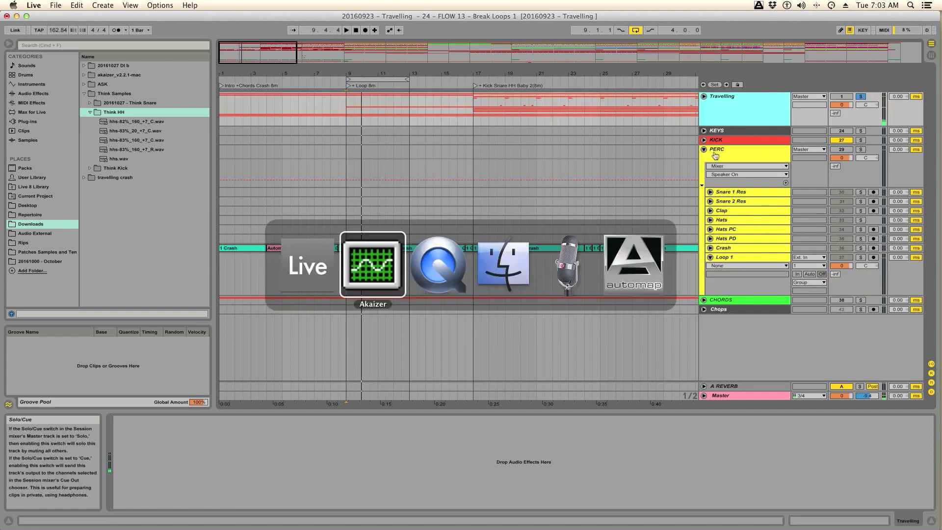
key(super+Tab)
key(super+Tab)
key(super+Tab)
key(super+Tab)
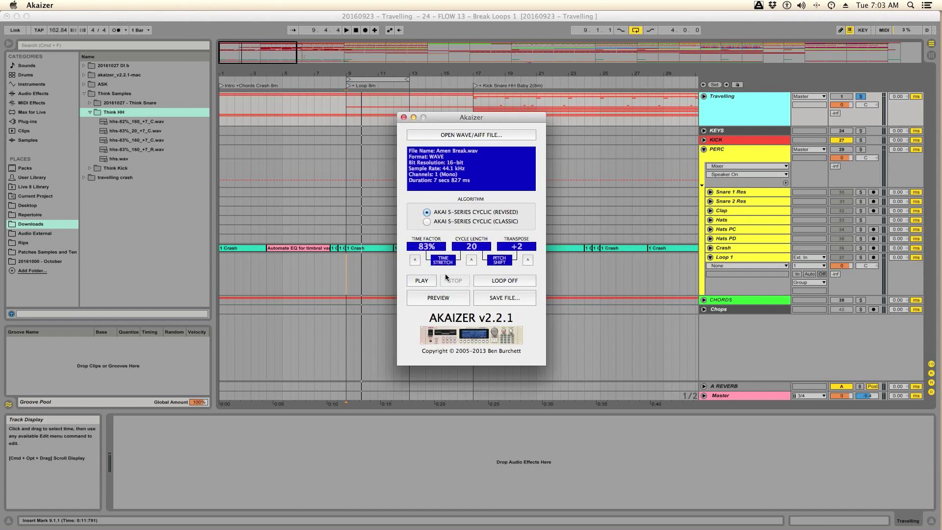
- Set the Amen Break's transpose to +1 in Akaizer and switch to Ableton Live
click(527, 247)
text(1)
key(cmd+Tab)
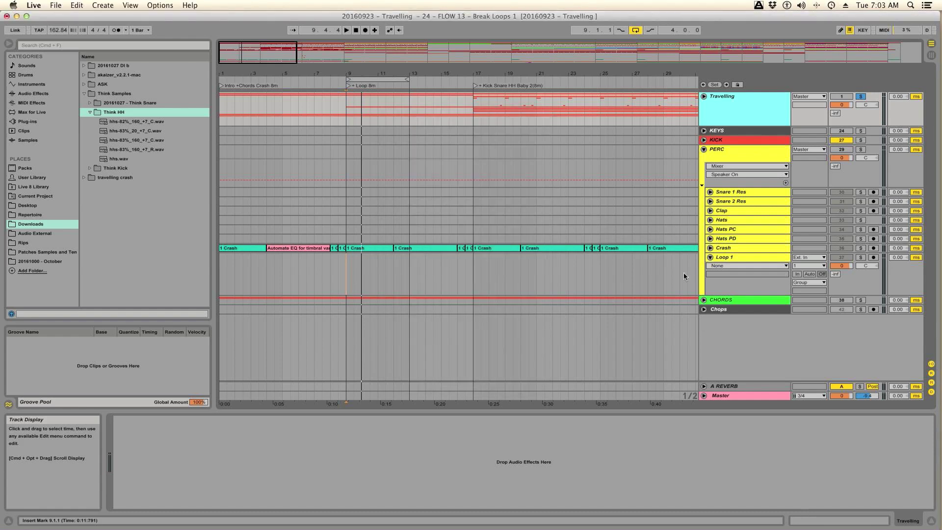
- Clear the Travelling solo, unmute the CHORDS and PERC groups, and play the arrangement from bar 9
click(861, 97)
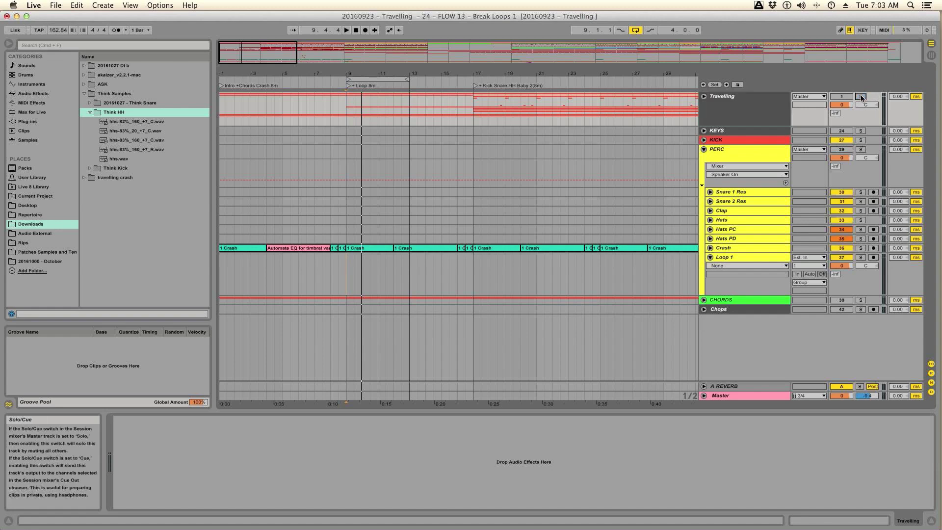
click(840, 301)
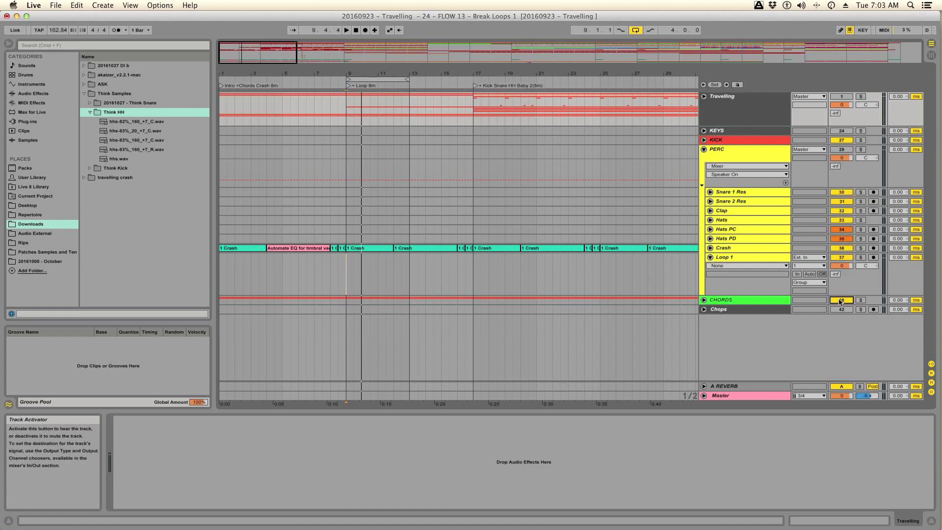
click(841, 149)
key(space)
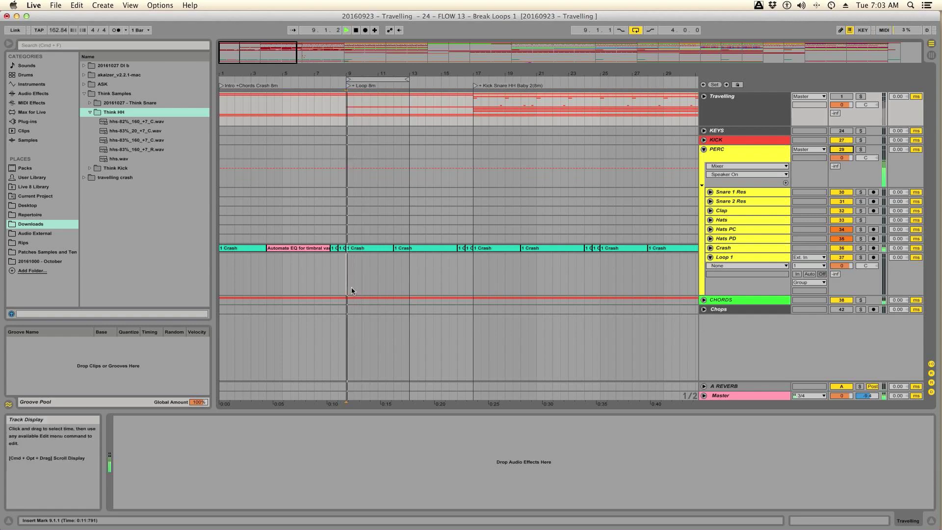
- Preview the processed Amen Break in Akaizer over Live's arrangement, and stop both playbacks
key(super+Tab)
click(442, 298)
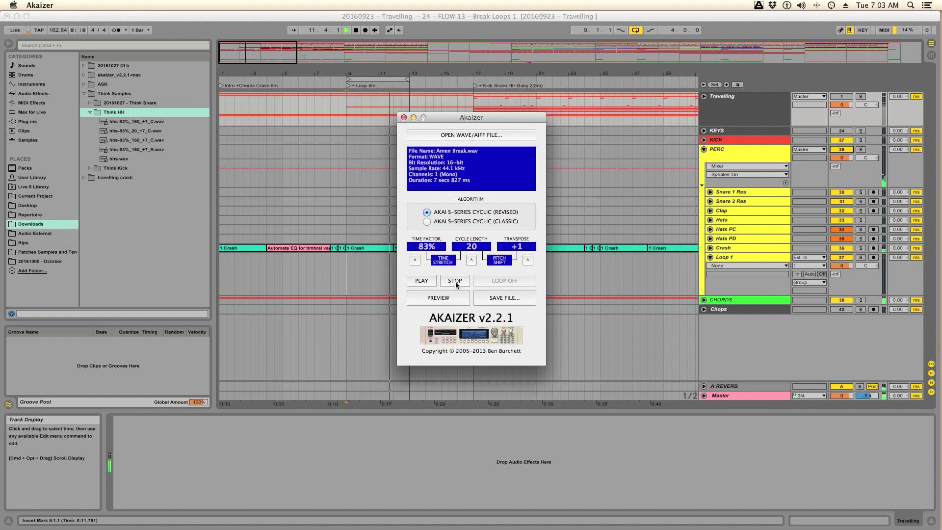
click(455, 281)
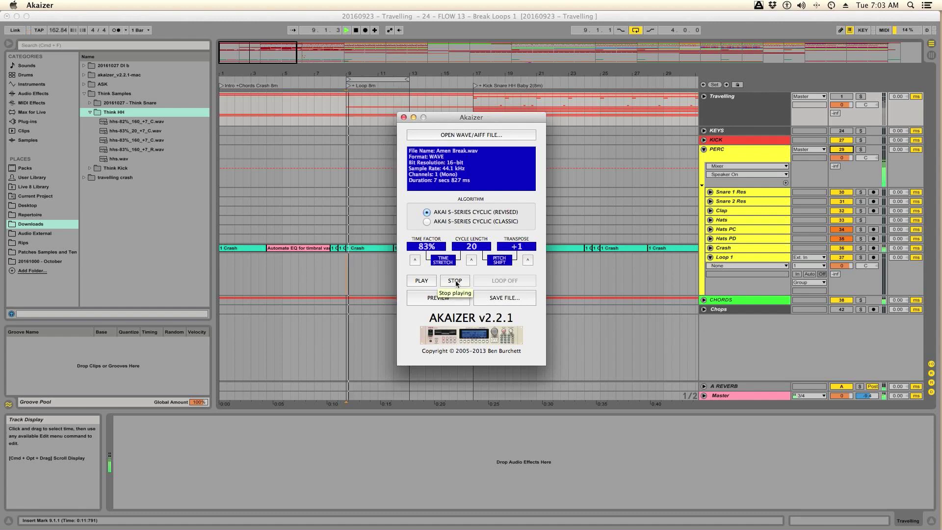
click(346, 280)
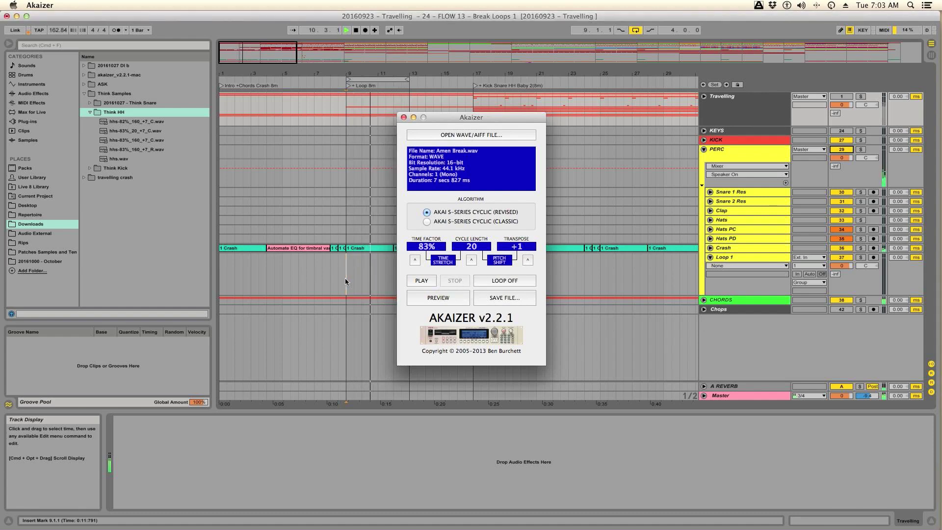
key(super+Tab)
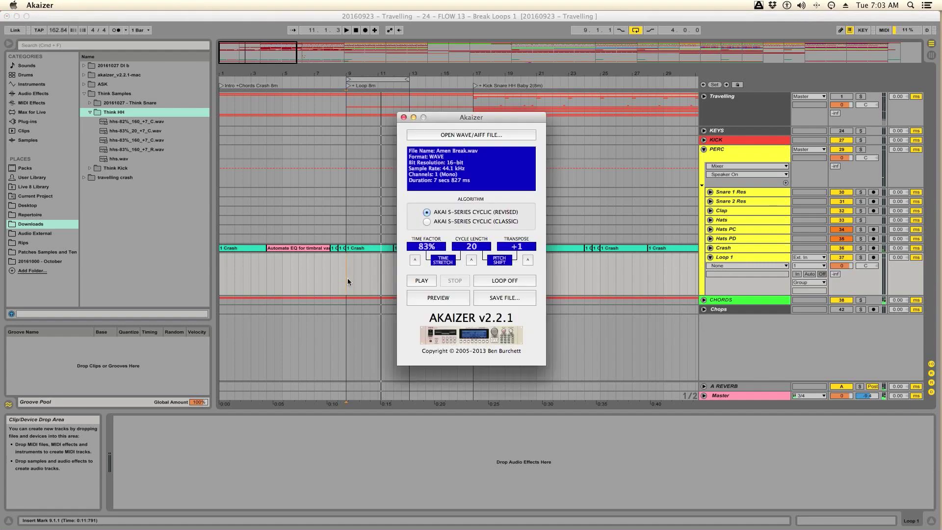
- Save the processed sound as Amen Break-83%_20_+1_R in a new Desktop folder named Amen Break
click(521, 300)
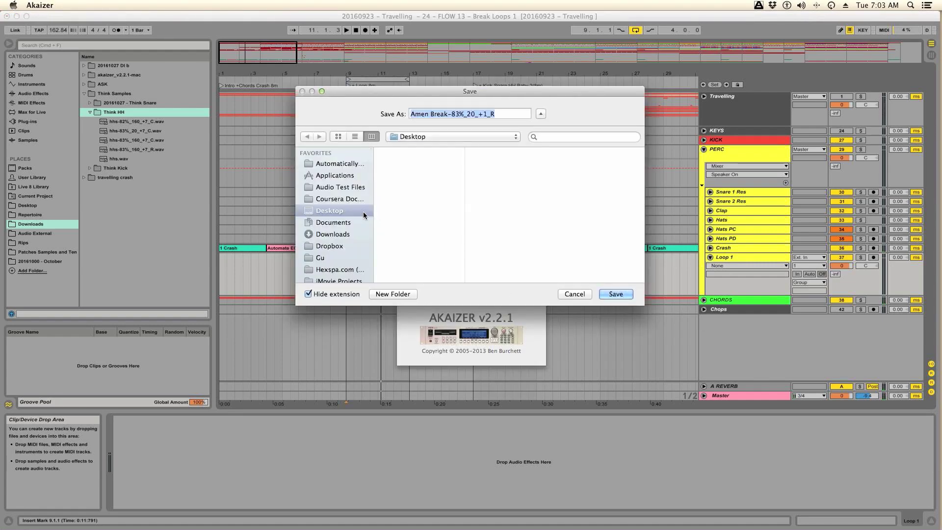
click(396, 294)
text(Amen Break)
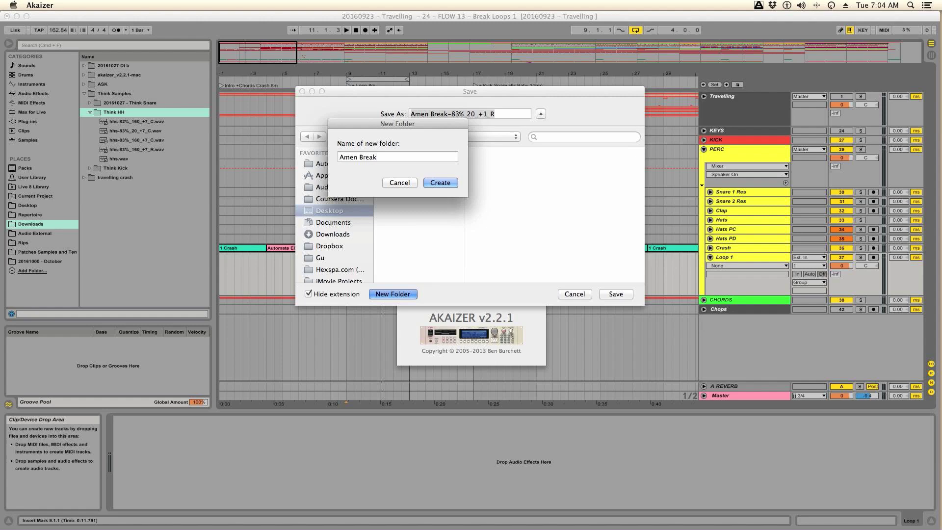
key(Return)
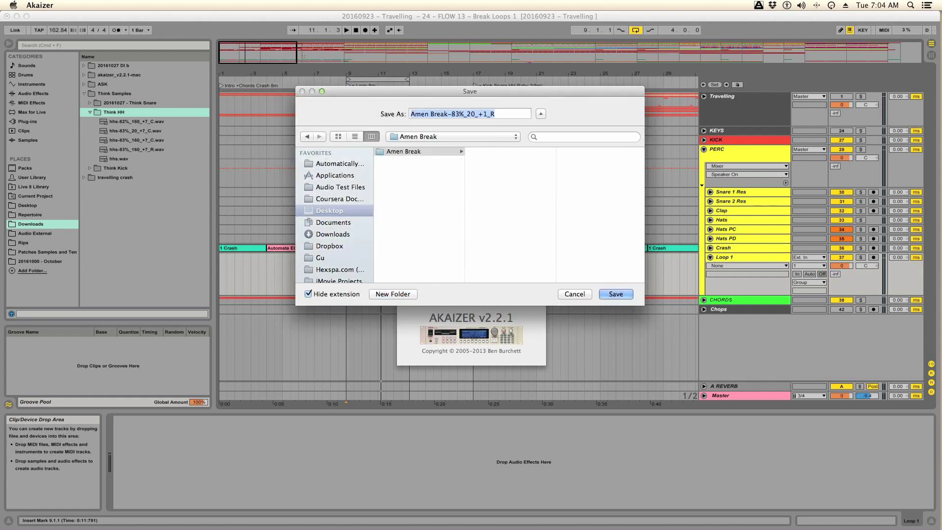
click(615, 294)
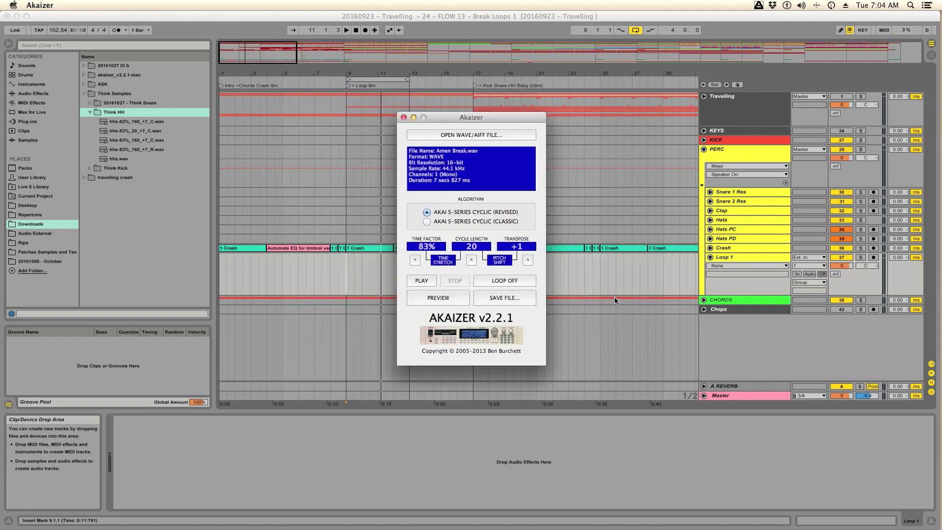
- Minimise Akaizer and place Amen Break-83%_20_+1_R.wav from the Desktop's Amen Break folder on Live's Loop 1 track, starting just before bar 9
click(556, 163)
click(413, 117)
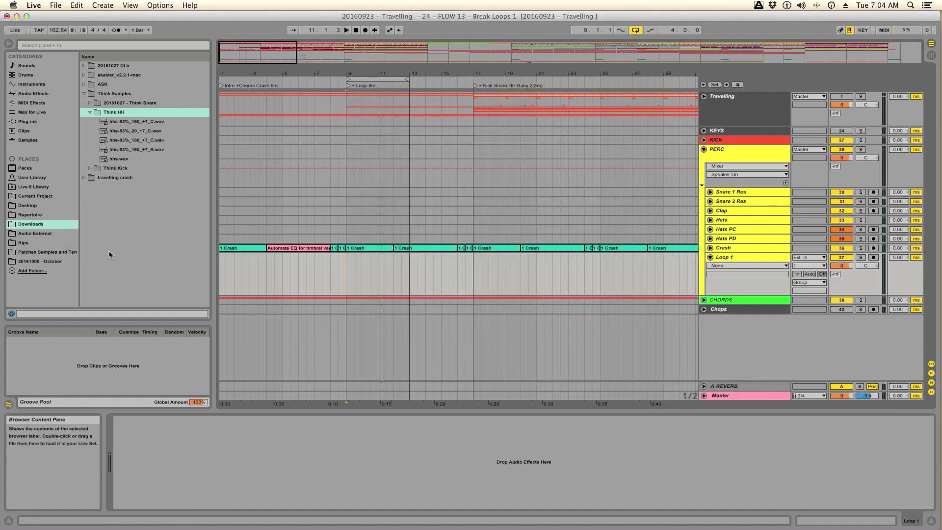
click(36, 206)
click(84, 66)
click(110, 75)
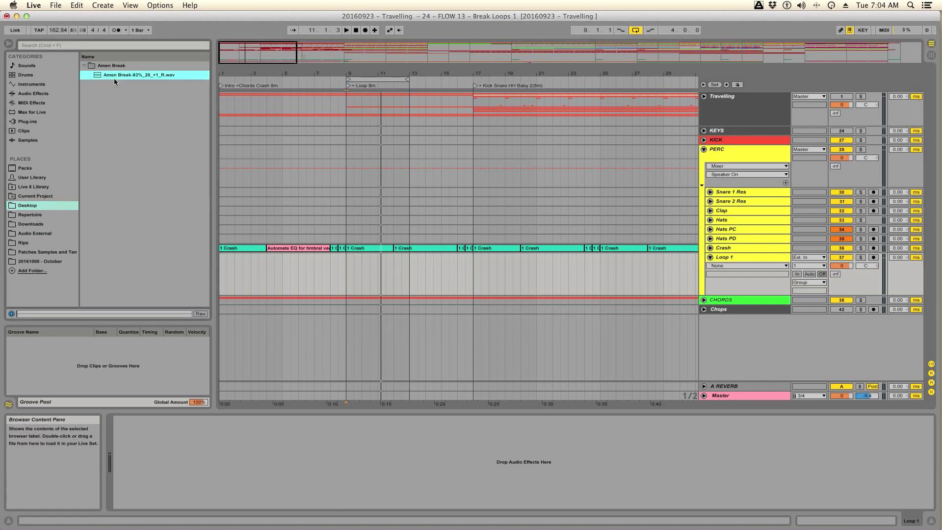
drag(108, 76, 338, 280)
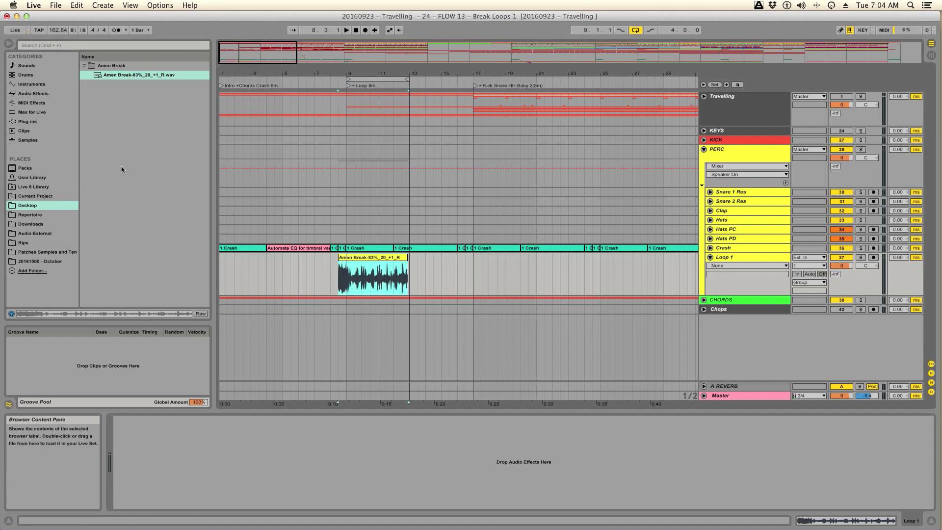
- Trim the start of the Amen Break clip on Loop 1 to 8.4.1 and play the arrangement to check its timing
drag(356, 74, 356, 73)
click(318, 269)
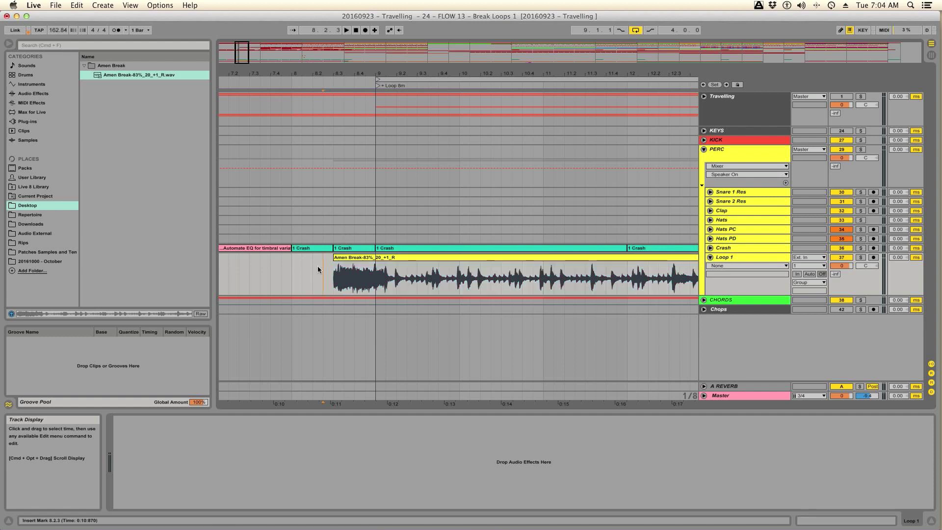
drag(386, 265, 376, 264)
drag(314, 263, 353, 261)
key(space)
key(space)
key(space)
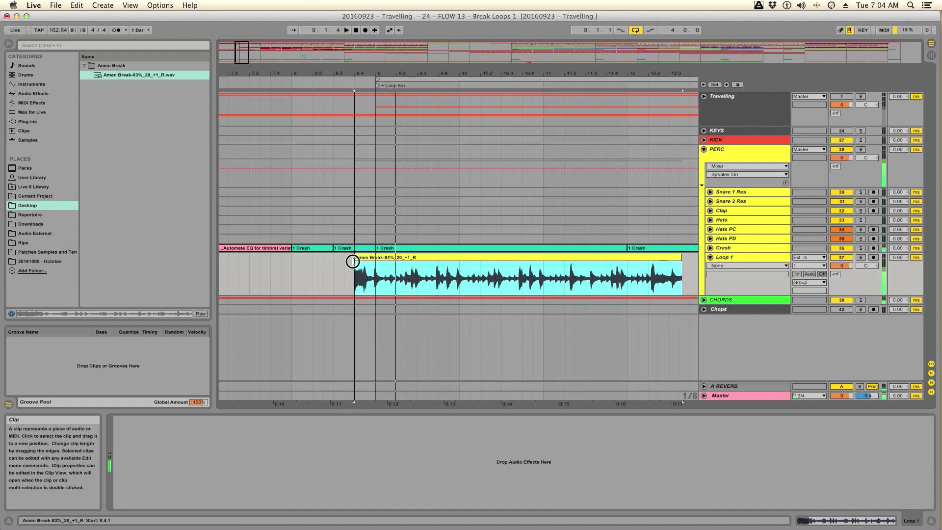
key(space)
- Trim the Amen Break clip's start to 8.4.3, solo the Loop 1 track, and play it
mouse_move(352, 262)
mouse_down()
mouse_move(331, 263)
mouse_move(407, 261)
mouse_move(345, 258)
mouse_move(364, 260)
mouse_up()
key(space)
key(space)
key(space)
click(860, 258)
key(space)
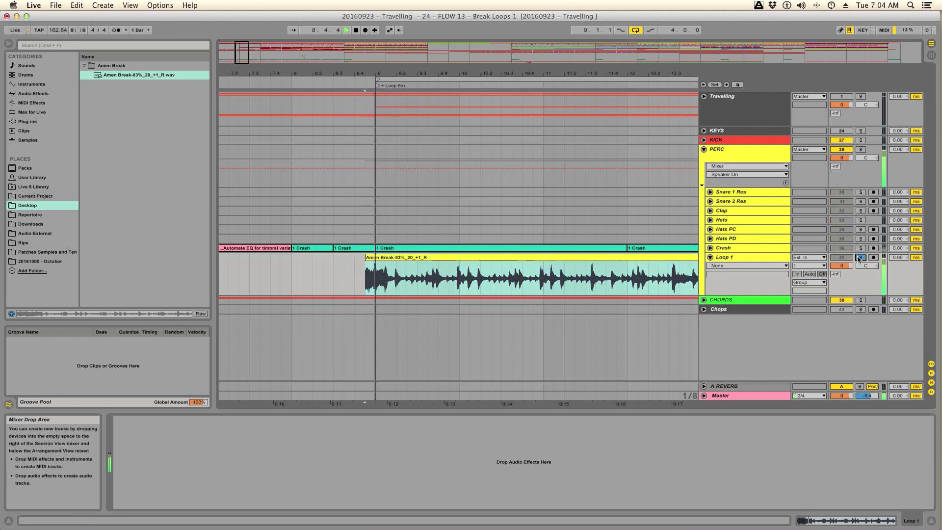
- Open the Amen Break clip's sample and move its start marker to the first drum hit at 0.892 s
double_click(398, 272)
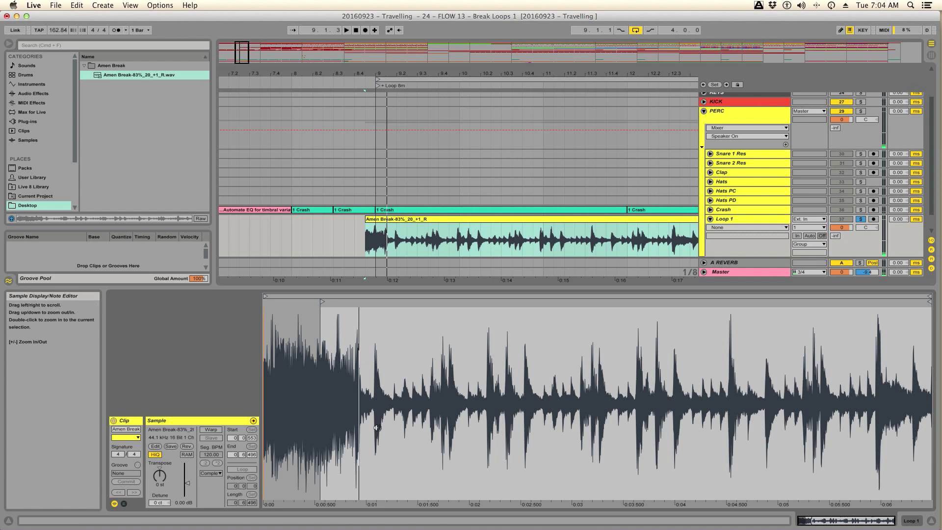
drag(323, 316, 323, 373)
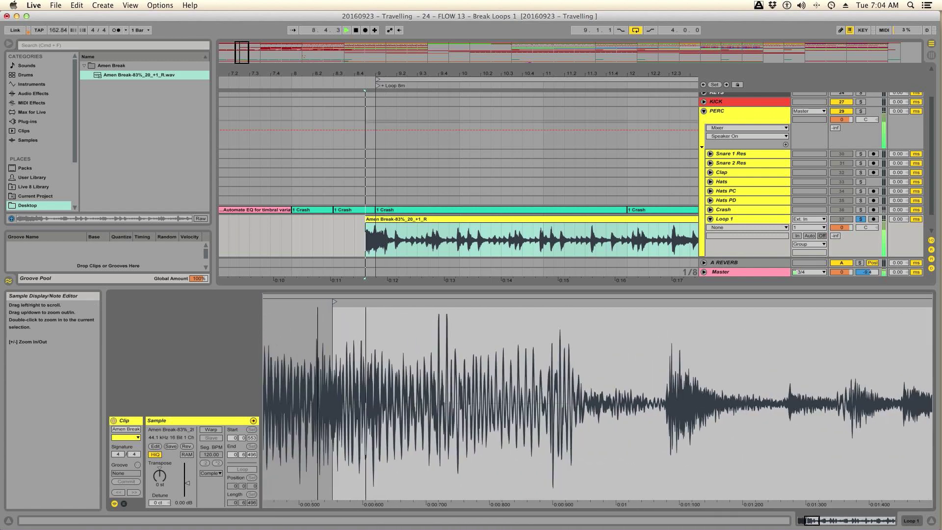
drag(333, 306, 437, 309)
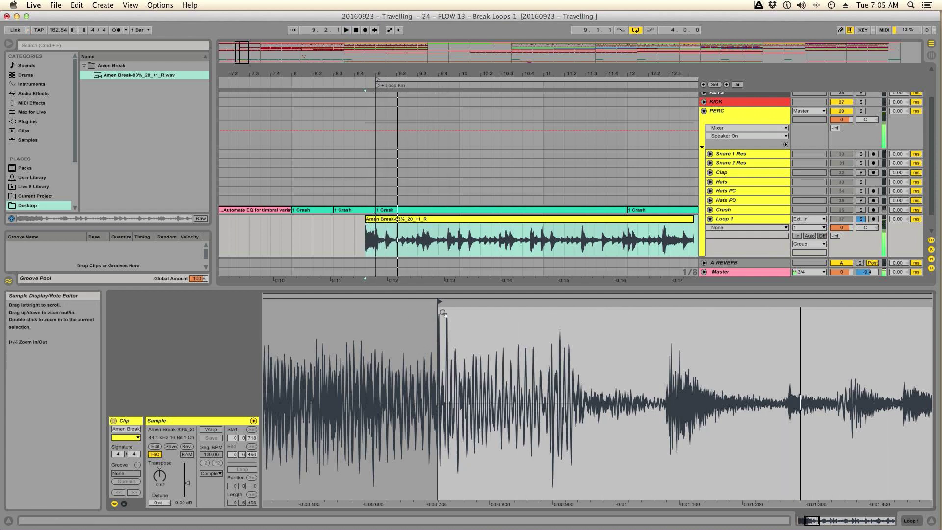
mouse_move(441, 308)
mouse_down()
mouse_move(540, 309)
mouse_move(505, 311)
mouse_move(546, 320)
mouse_move(536, 370)
mouse_up()
key(space)
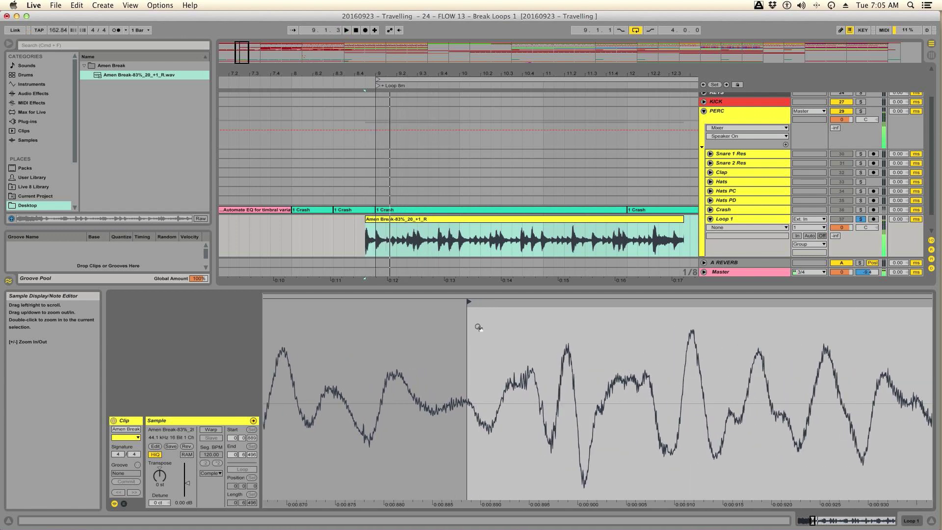
mouse_move(467, 301)
mouse_down()
mouse_move(320, 315)
mouse_move(589, 325)
mouse_move(496, 324)
mouse_move(501, 422)
mouse_up()
key(space)
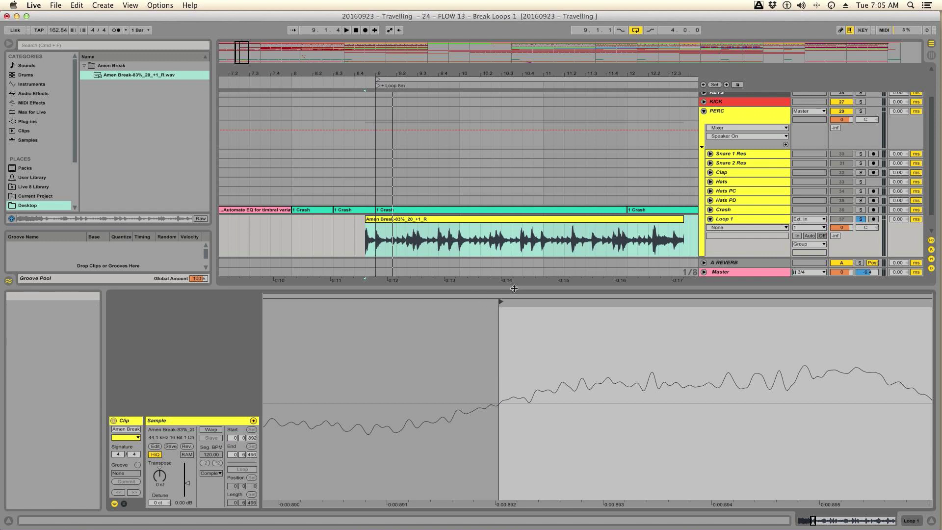
- Move the Amen Break clip on Loop 1 to start at 9.1.3 and listen to it from bar 9
key(alt+super+l)
click(362, 278)
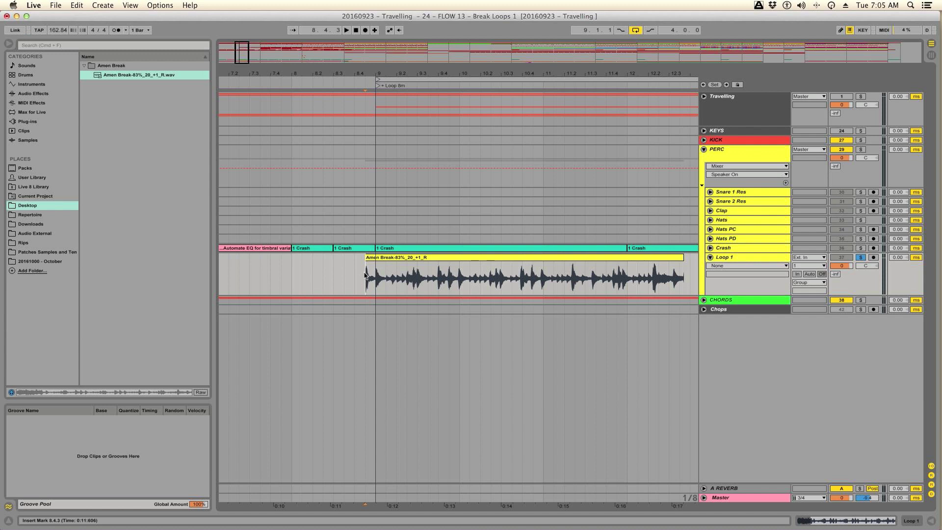
drag(384, 261, 395, 260)
click(371, 283)
key(space)
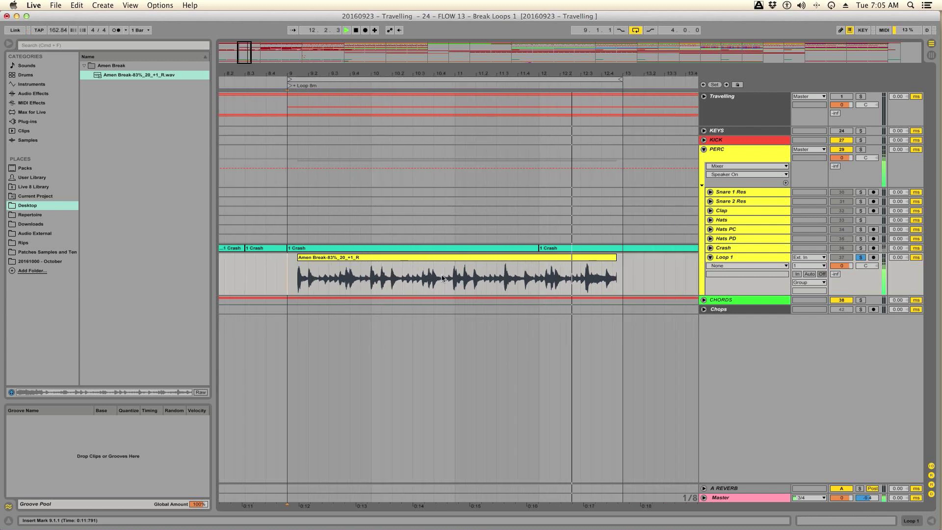
key(space)
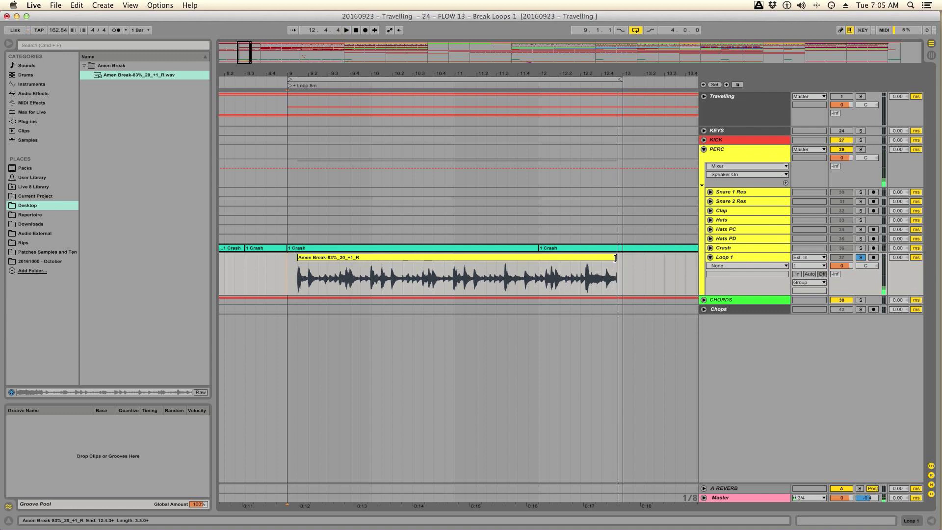
click(617, 260)
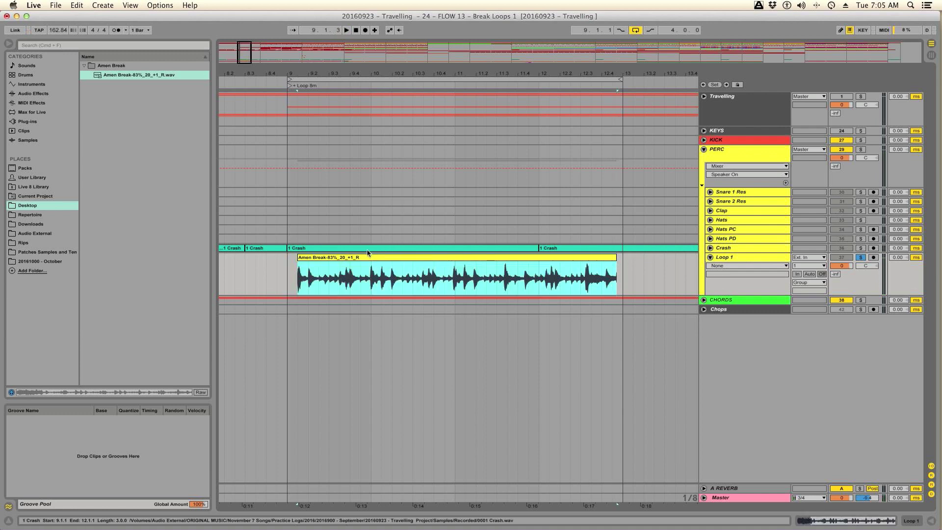
double_click(353, 258)
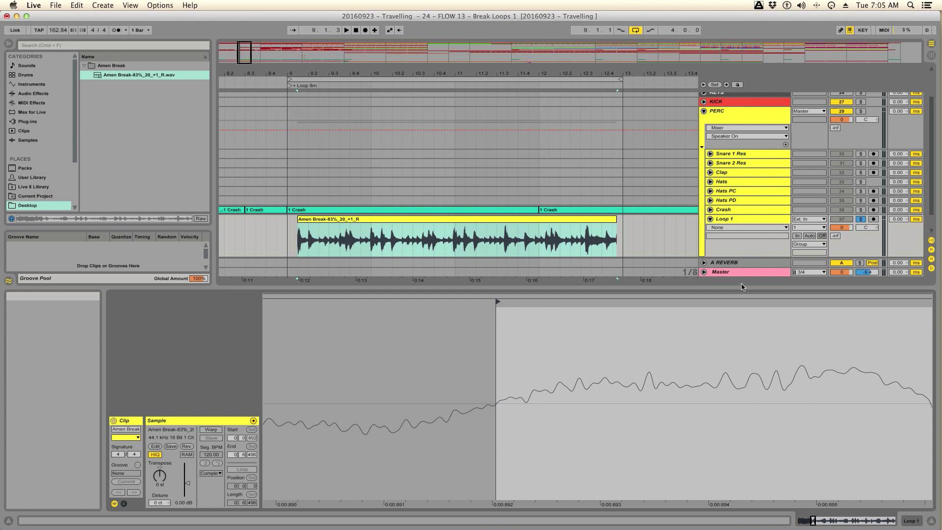
key(super+alt+l)
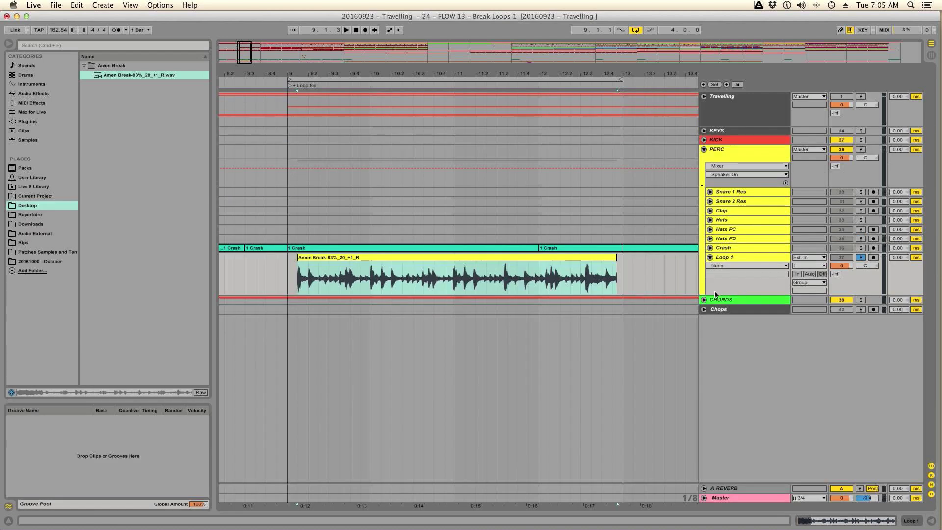
- Fold the Loop 1 track and insert a new MIDI track directly below it
click(710, 257)
click(730, 259)
key(super+shift+t)
click(731, 269)
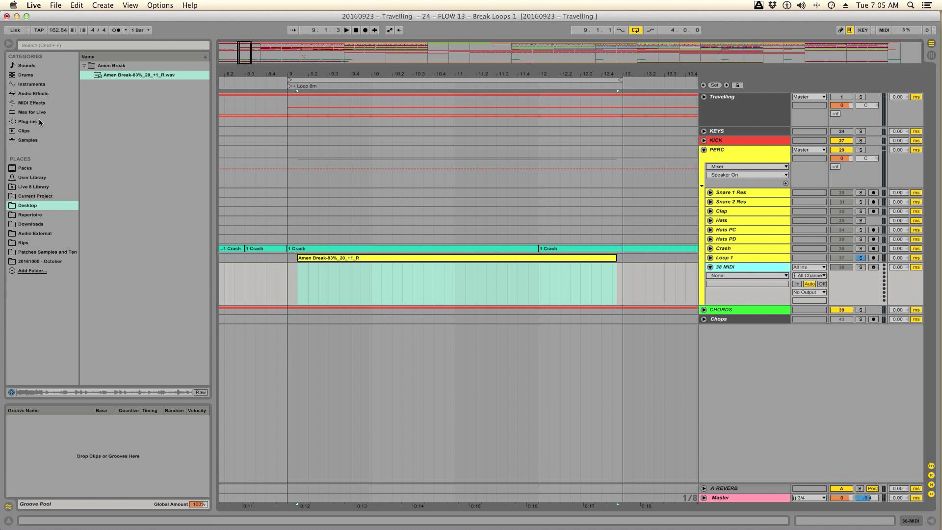
- Load Simpler on the new MIDI track and set it to Slice mode
click(41, 85)
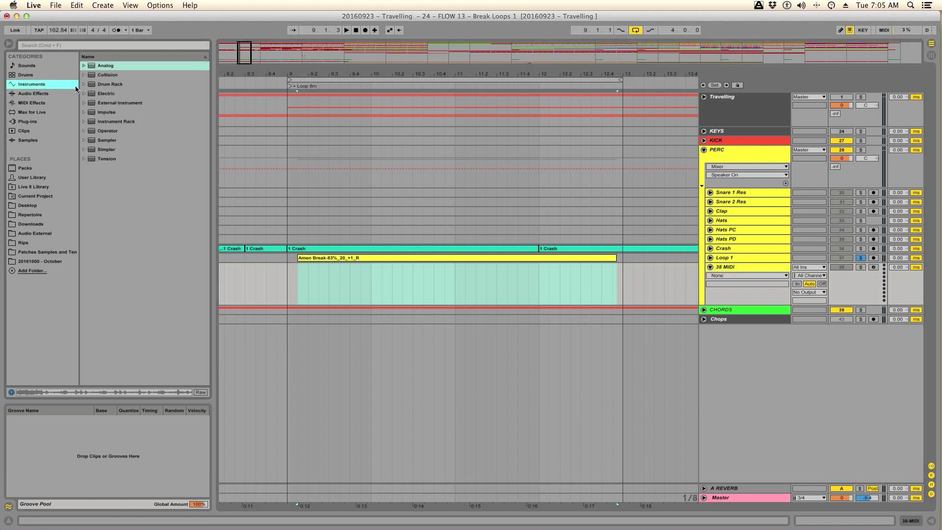
click(98, 150)
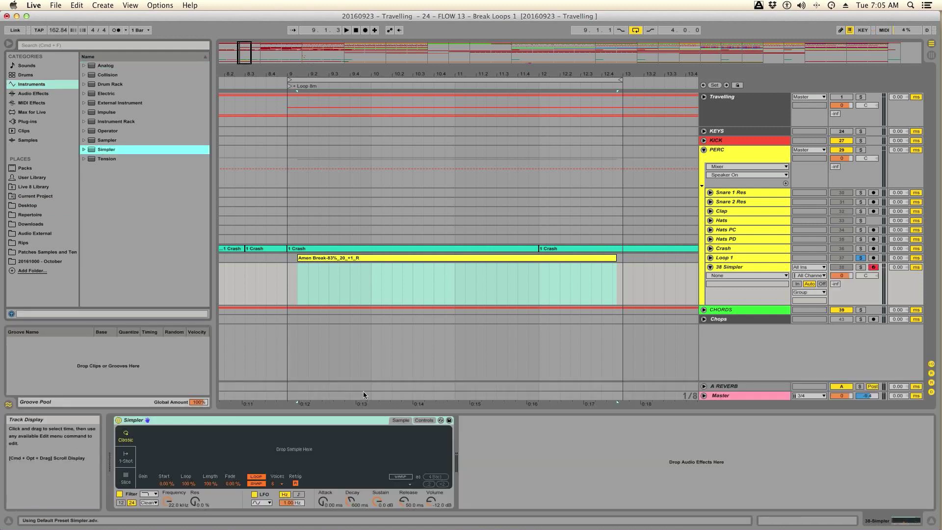
click(125, 473)
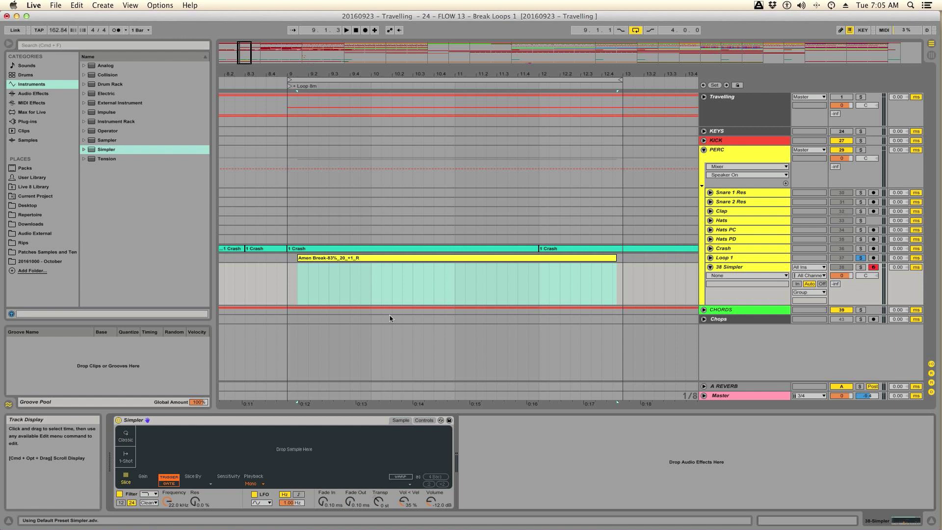
- Clear the Loop 1 solo, mute that track, and load its Amen Break clip into the new track's Simpler
click(441, 260)
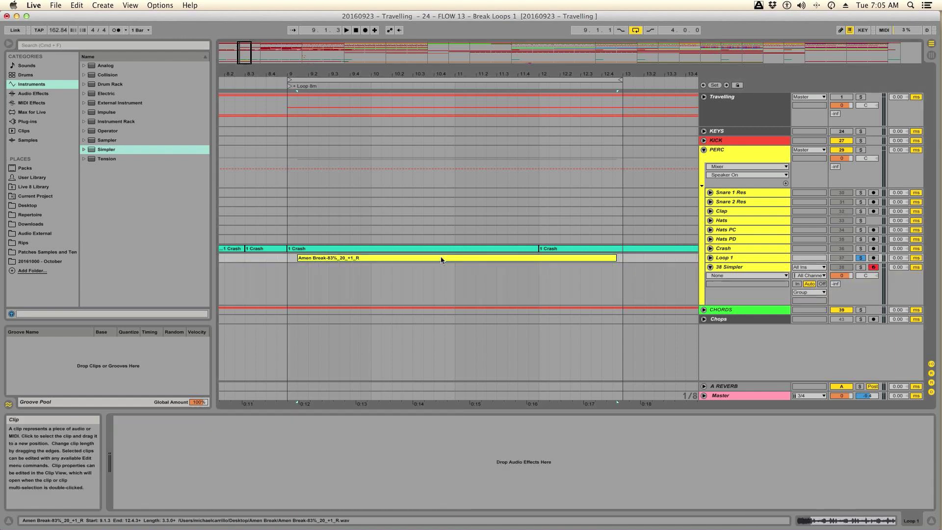
click(860, 257)
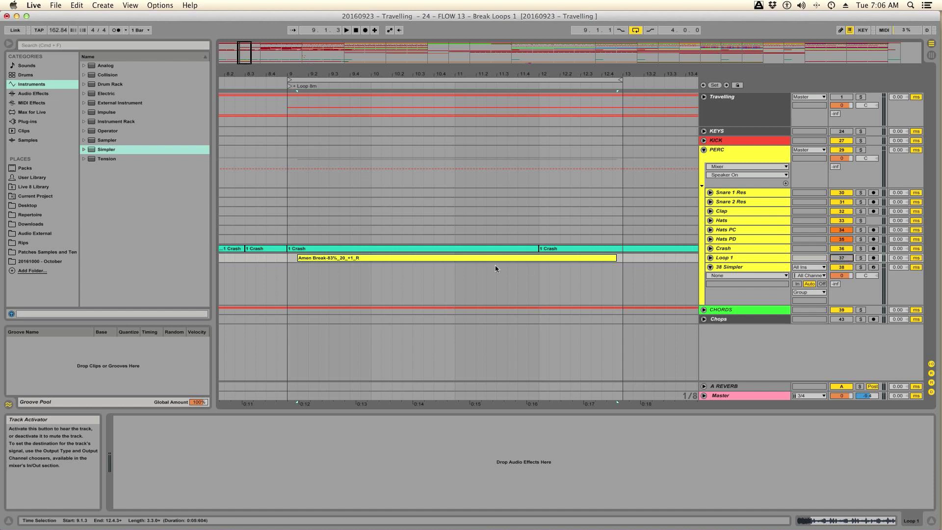
click(753, 273)
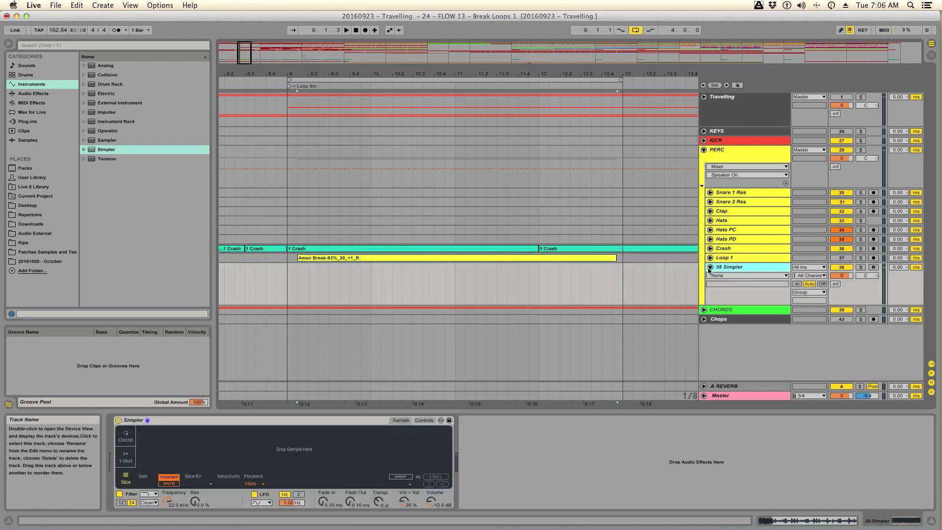
double_click(514, 260)
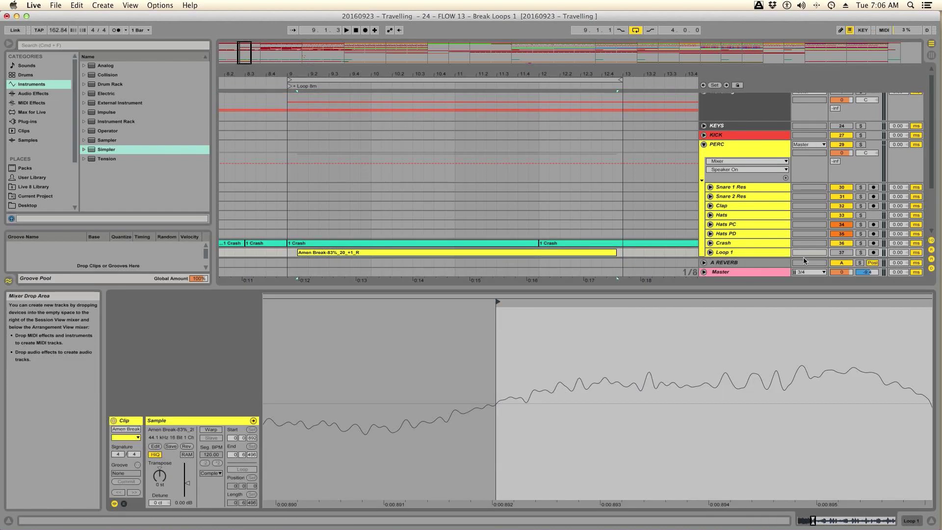
scroll(750, 223, down, 4)
double_click(741, 202)
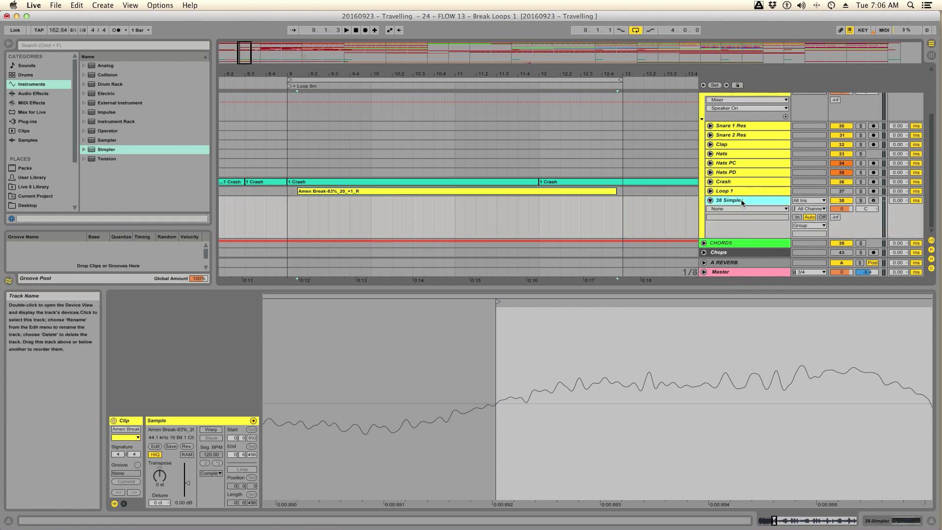
click(741, 202)
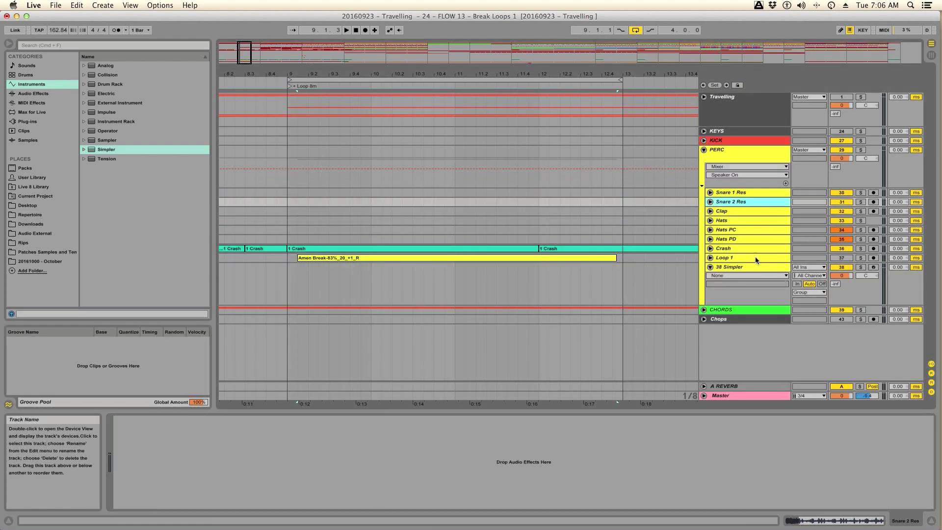
click(745, 268)
drag(467, 261, 280, 458)
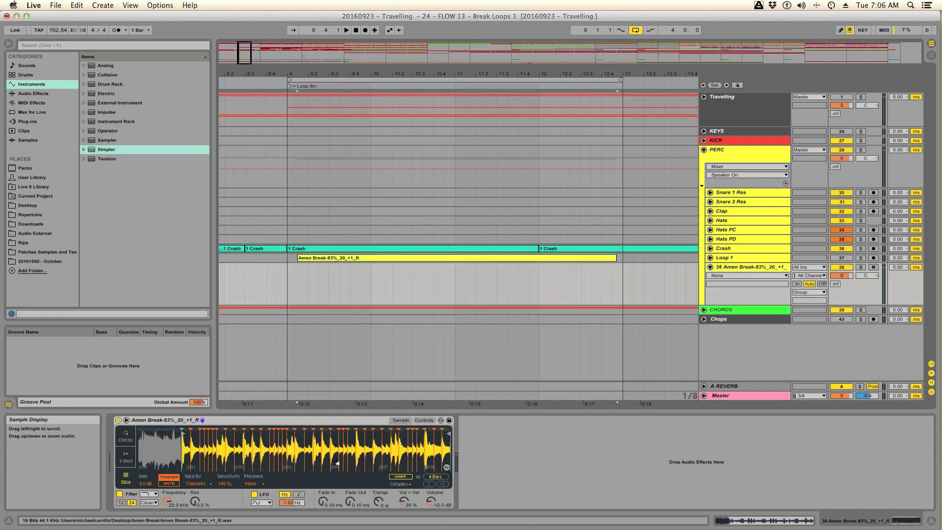
- Turn off the filter in the Amen Break Simpler
double_click(196, 461)
key(super+z)
drag(175, 447, 175, 471)
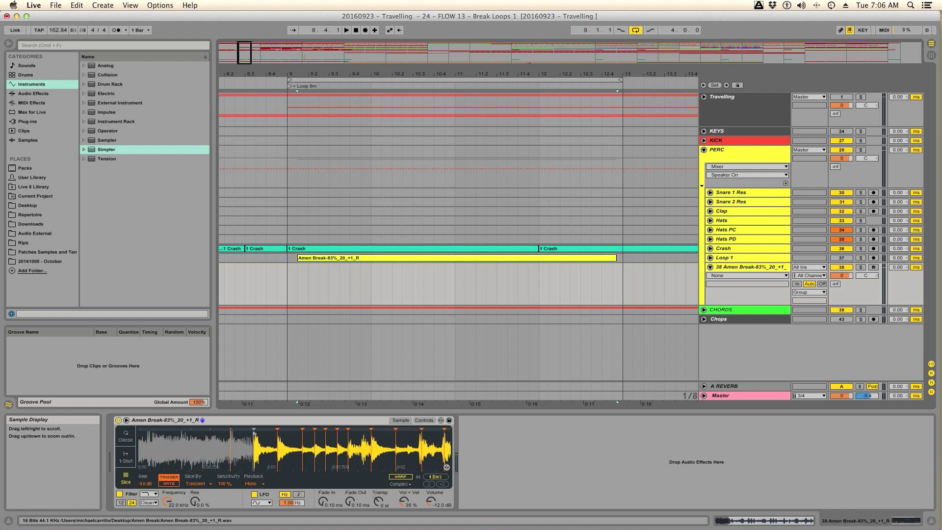
click(119, 493)
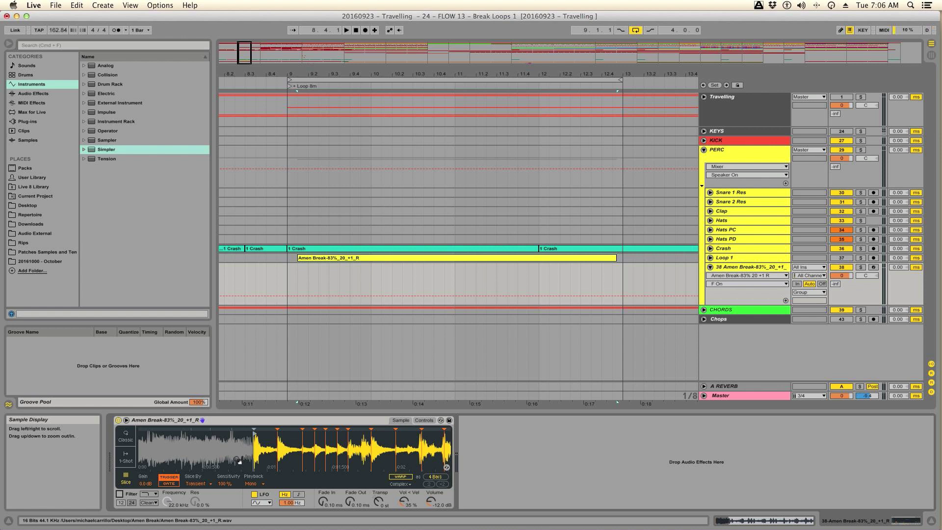
- Arm the Amen Break Simpler track for recording and audition its transient slices one after another
click(873, 267)
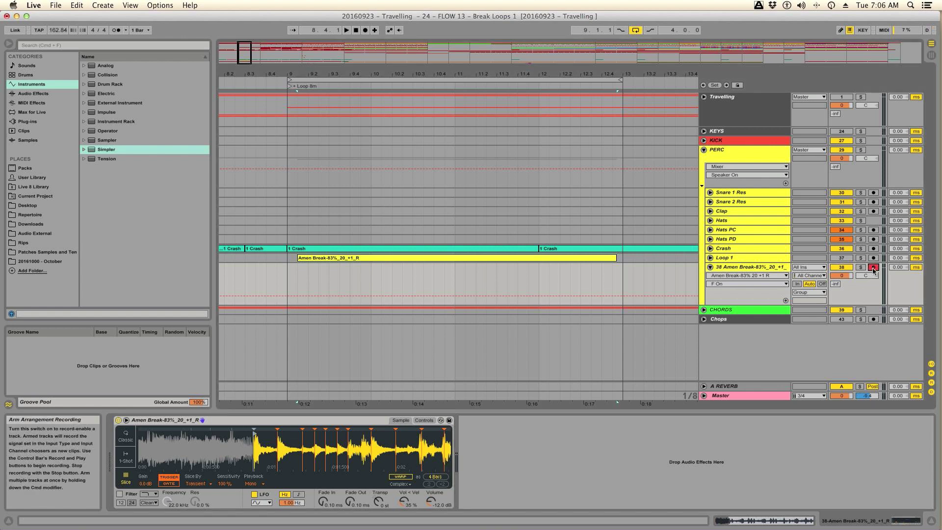
click(349, 421)
key(a)
key(a)
key(w)
key(w)
key(s)
key(s)
key(e)
key(d)
key(f)
key(f)
key(t)
key(t)
key(f)
key(f)
key(t)
key(g)
key(g)
key(y)
key(y)
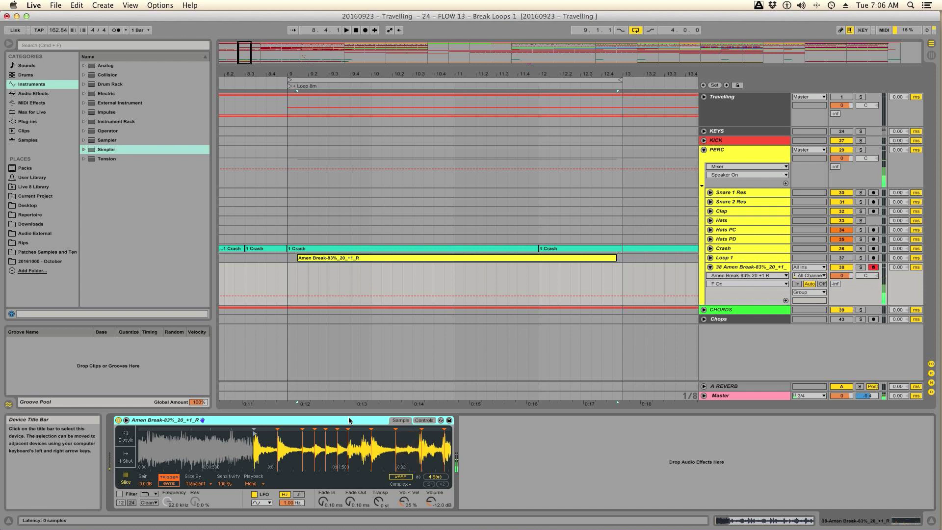
key(y)
key(h)
key(h)
key(h)
key(y)
key(y)
key(h)
key(h)
key(h)
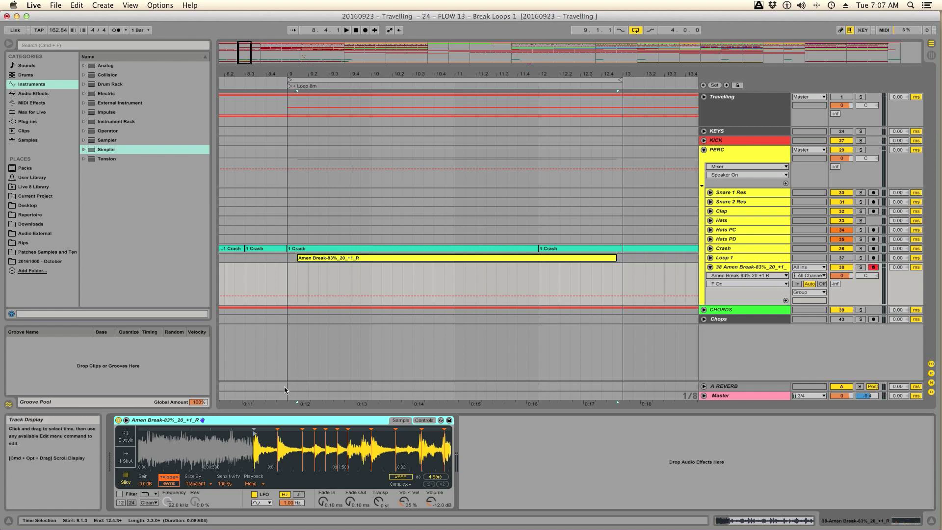
- Set the Simpler to slice by Beat and audition the resulting slices
click(209, 484)
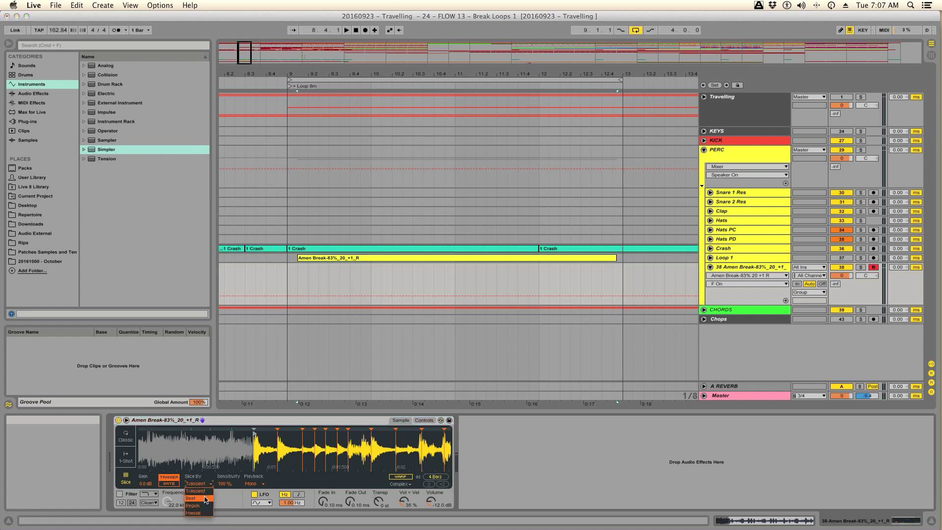
click(205, 499)
key(a)
key(a)
key(w)
key(s)
key(s)
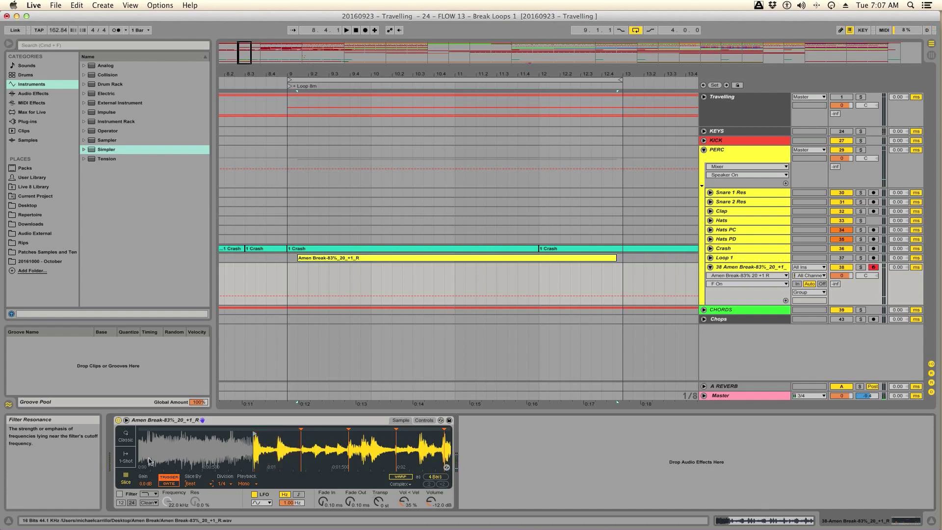
- Play from bar 9 with the Travelling track soloed, clear the solo, and play the full mix for comparison
click(287, 278)
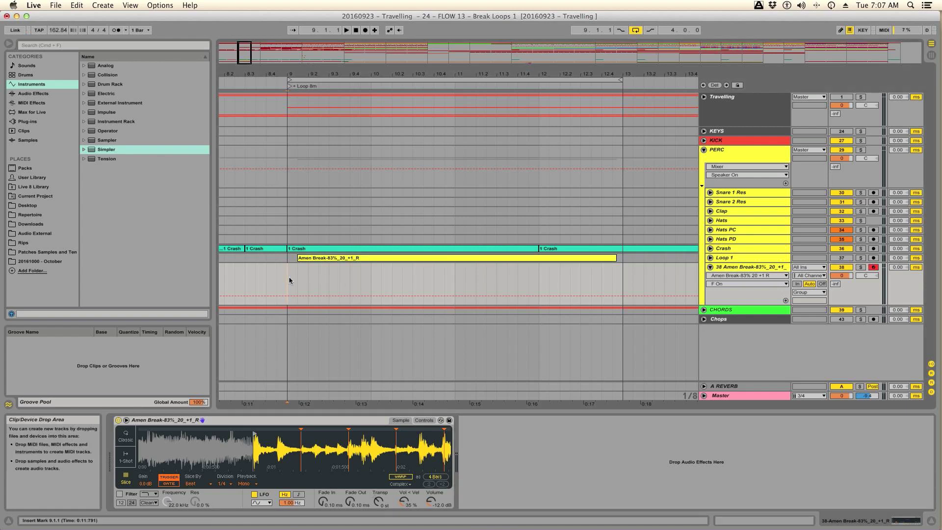
click(860, 98)
key(space)
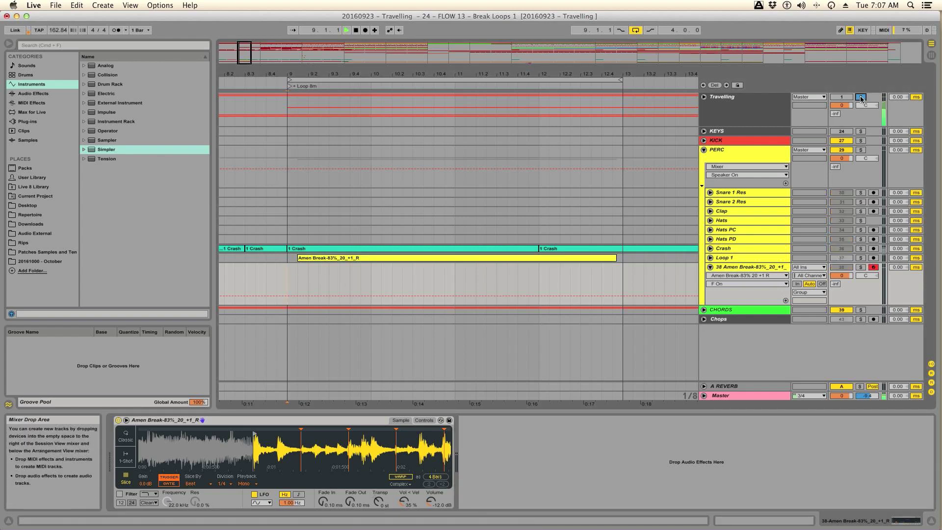
click(860, 98)
key(space)
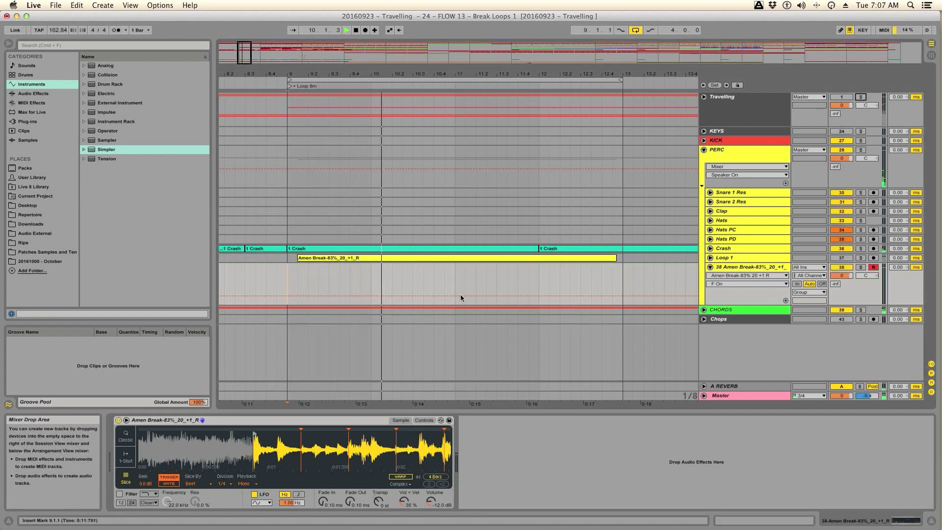
- Stop playback, unfold the Travelling group and select its Loop 2 (Hard) track
key(space)
drag(446, 63, 364, 157)
scroll(364, 157, right, 2)
drag(465, 73, 465, 41)
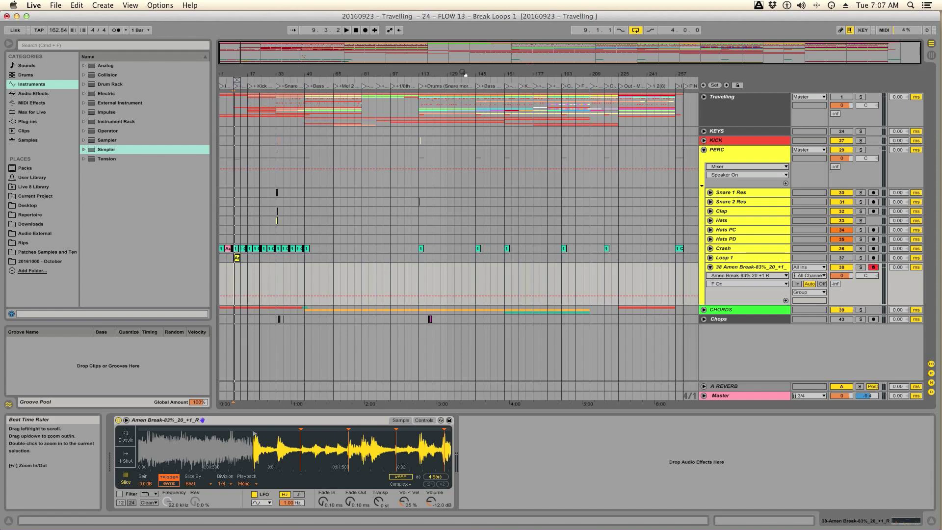
click(704, 97)
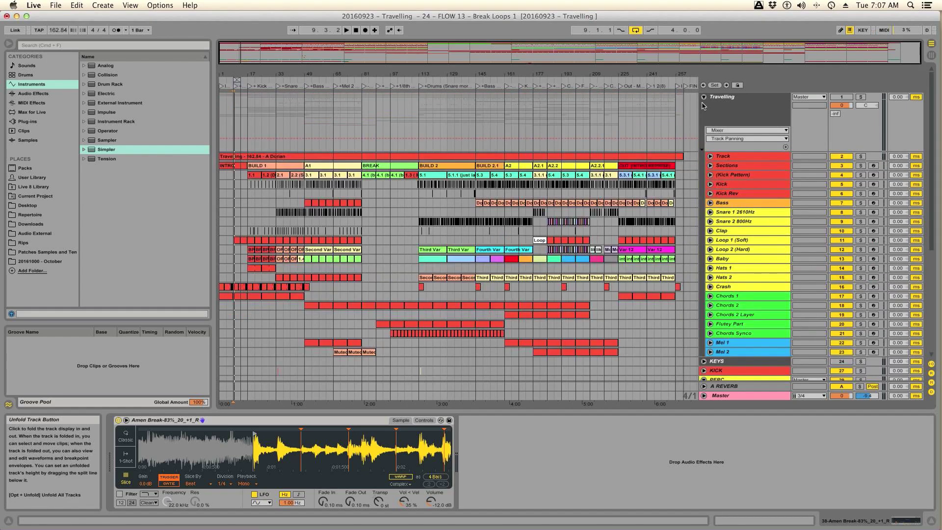
click(741, 250)
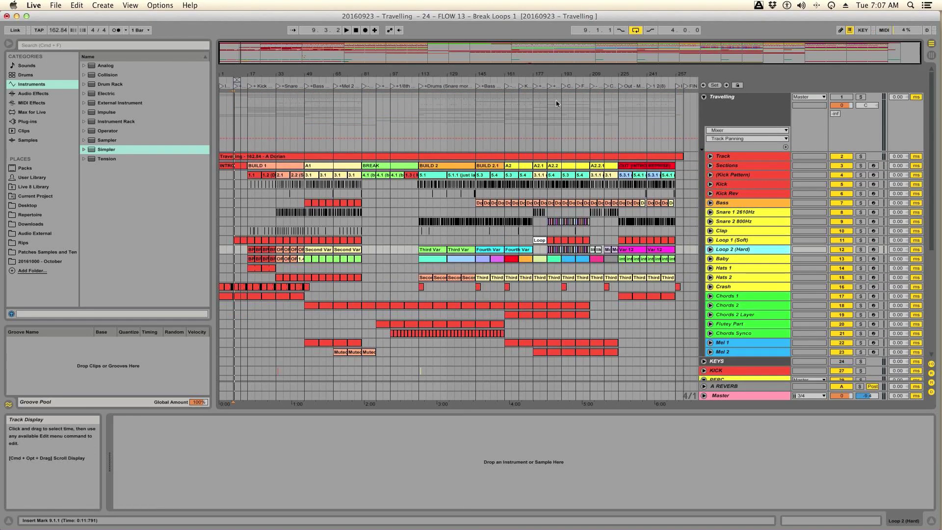
- Solo the Travelling track and listen from bar 185, where the Fifth Var loop clip begins
drag(557, 74, 310, 337)
click(327, 268)
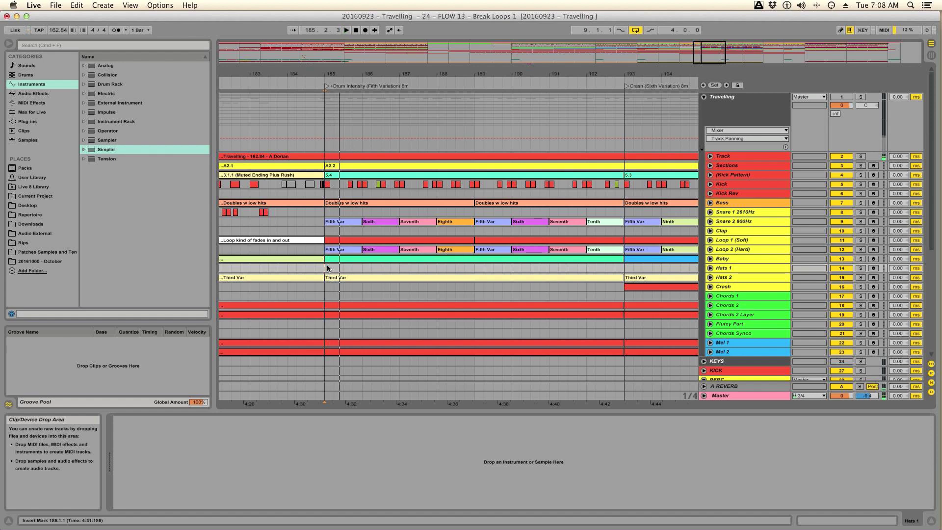
click(861, 97)
key(space)
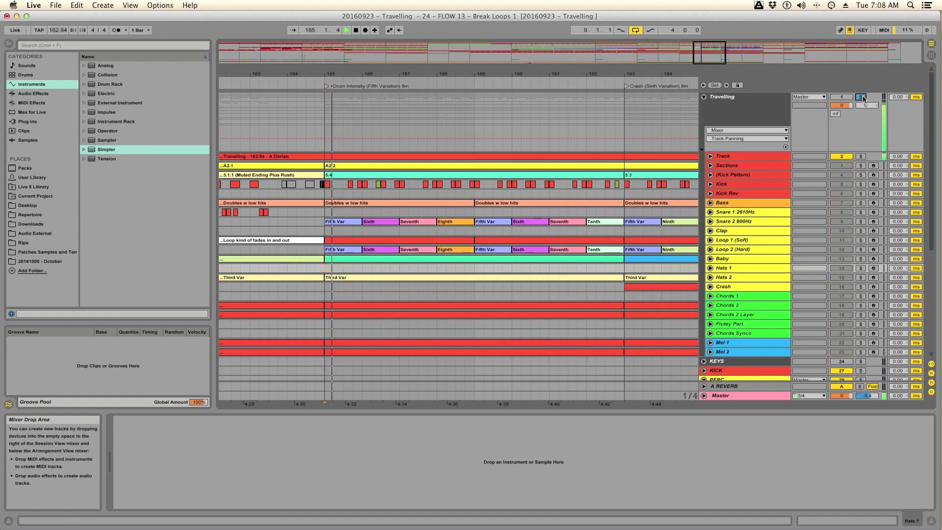
key(space)
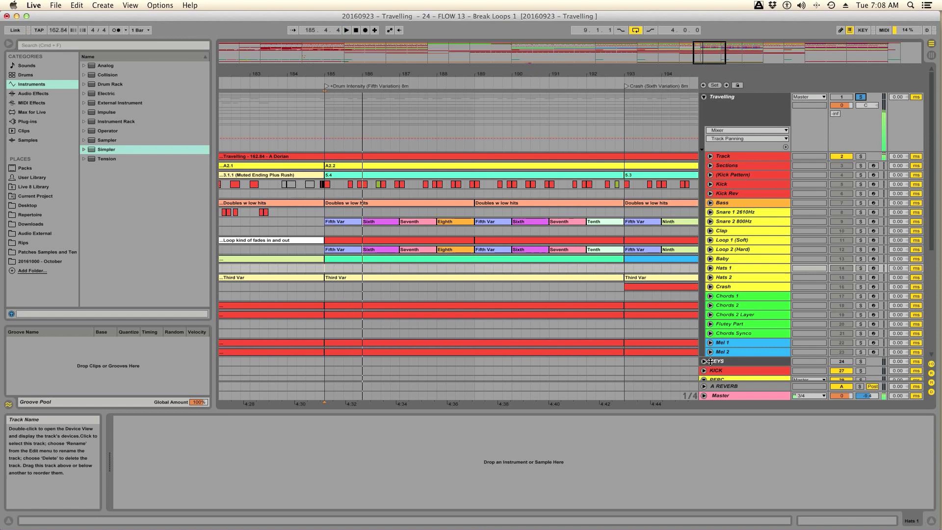
- Turn on the Master's EQ Sweep Listening rack and set its HPF to 228 Hz and LPF to 12.4 kHz while listening
click(716, 398)
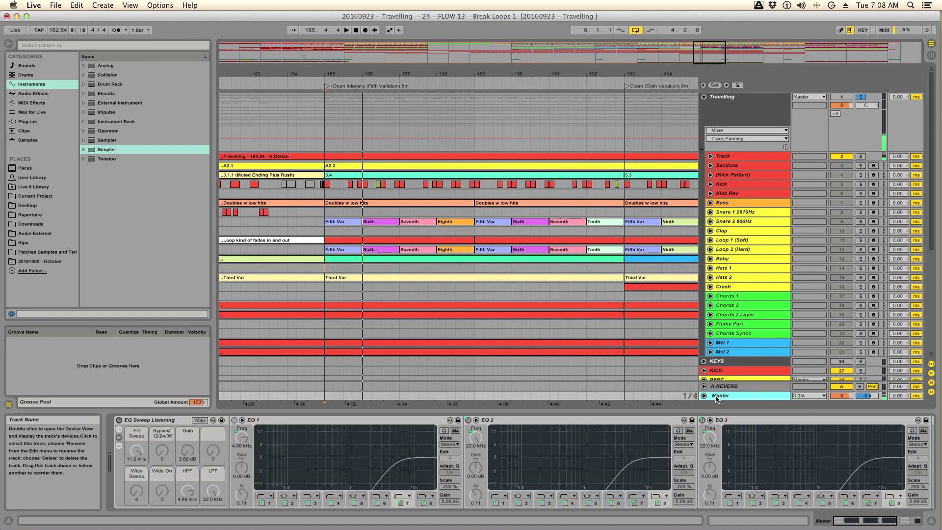
click(119, 420)
key(space)
mouse_move(188, 490)
mouse_down()
mouse_move(188, 529)
mouse_move(191, 494)
mouse_up()
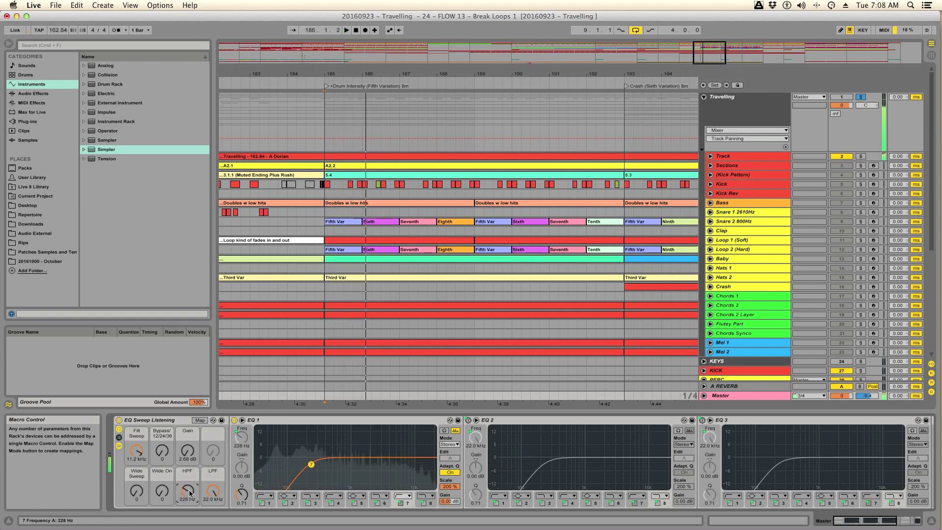
key(space)
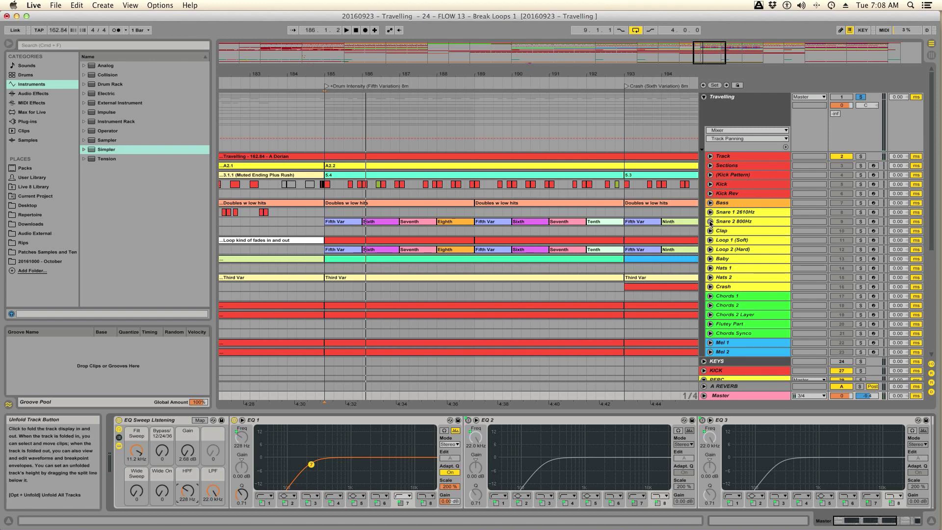
key(space)
drag(213, 491, 213, 502)
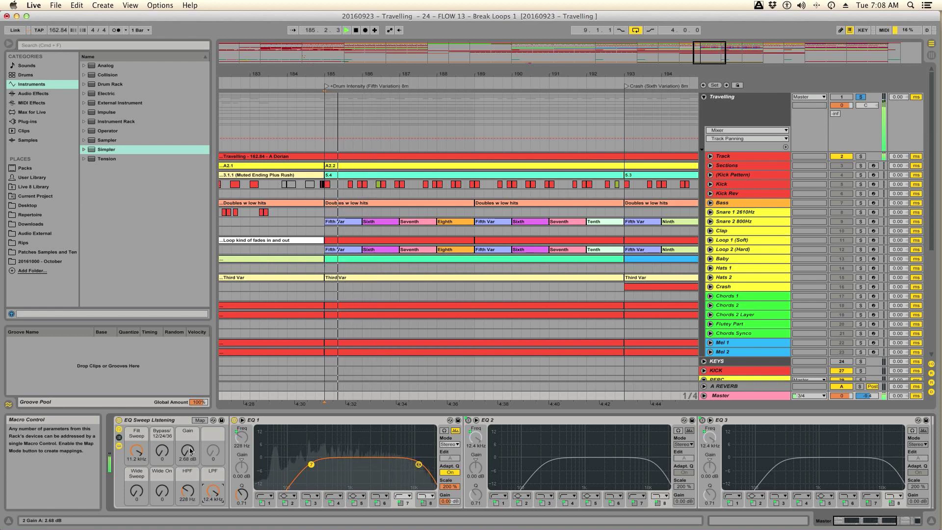
- Narrow the listening band to HPF 2.90 kHz and LPF 13.8 kHz, and play the loops from bars 185 and 177
mouse_move(187, 491)
mouse_down()
mouse_move(187, 452)
mouse_move(188, 484)
mouse_move(212, 505)
mouse_move(212, 489)
mouse_move(188, 482)
mouse_up()
key(space)
key(space)
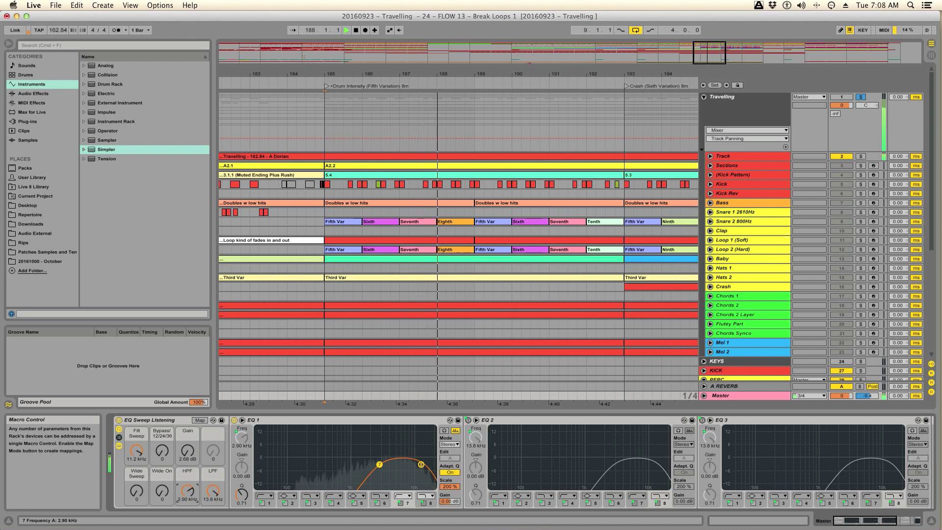
key(space)
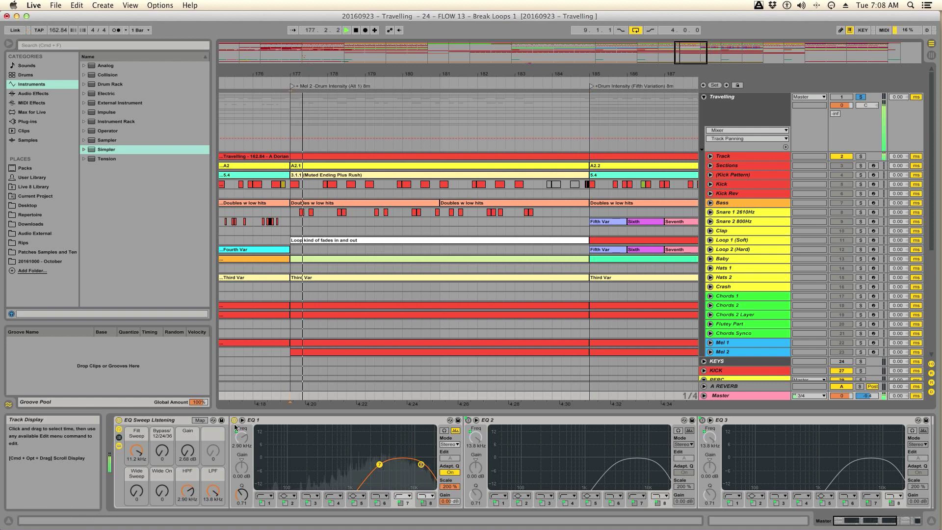
- Adjust the rack's HPF to 2.75 kHz and replay the section from bar 177
mouse_move(187, 489)
mouse_down()
mouse_move(187, 511)
mouse_move(187, 474)
mouse_up()
key(space)
key(space)
key(space)
- Listen from bar 161 at the start of A2, sweeping the rack to HPF 13.1 kHz and LPF 22.0 kHz
scroll(263, 229, left, 8)
scroll(263, 229, left, 10)
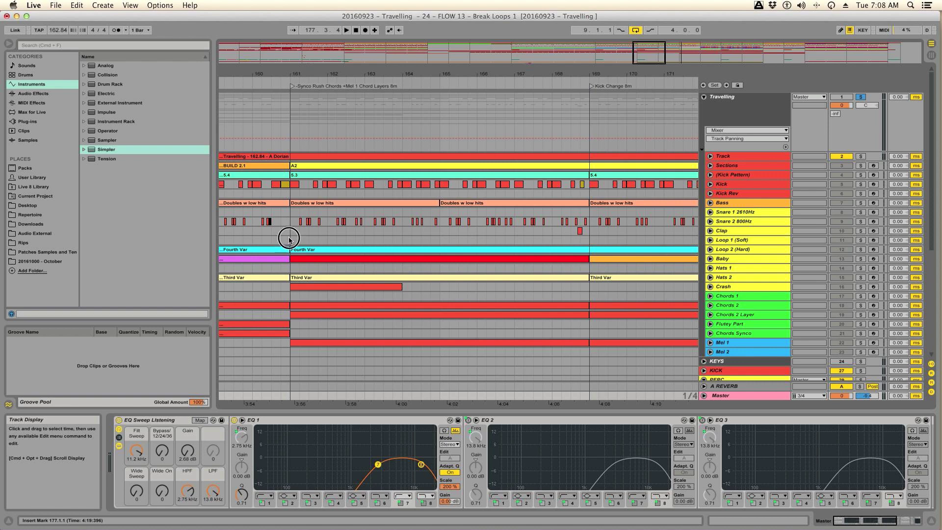
click(288, 239)
click(290, 396)
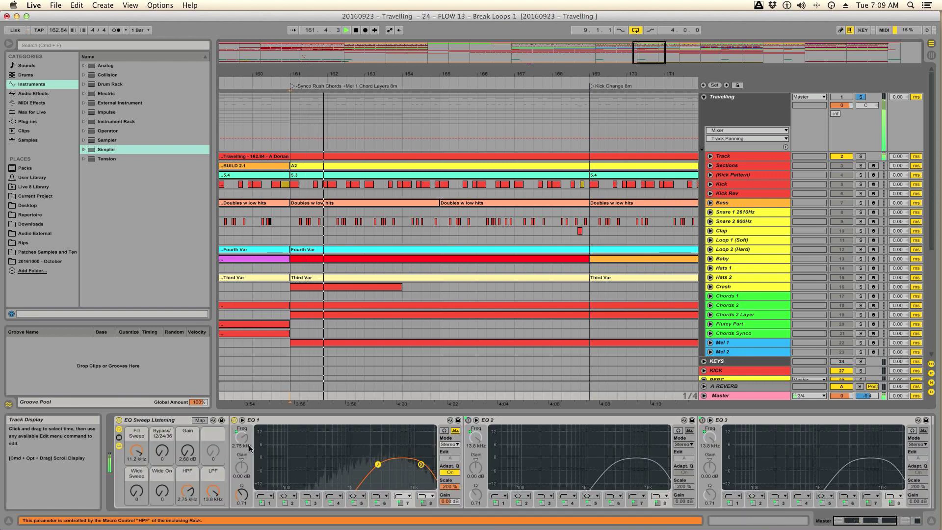
drag(213, 495, 187, 478)
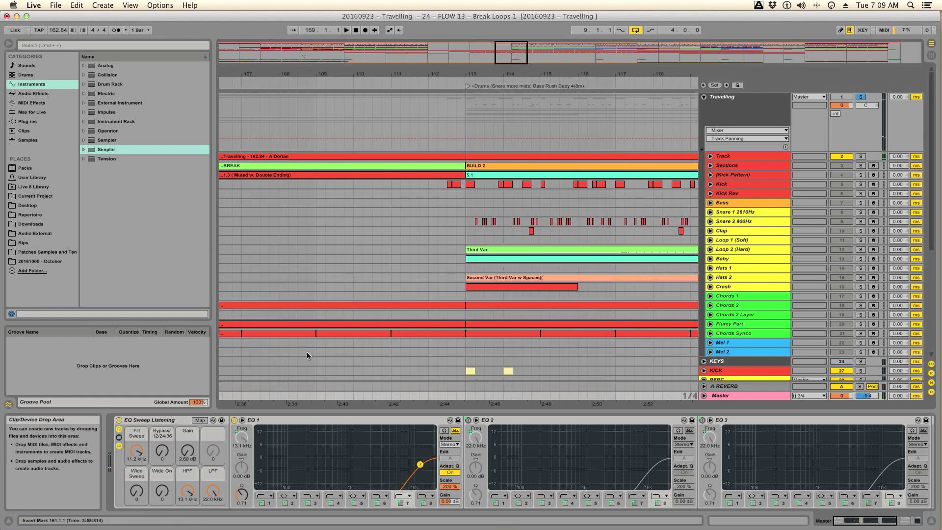
- Play the Third Var loop from bar 113 at the start of BUILD 2 with the Master's EQ rack displayed
scroll(478, 315, right, 3)
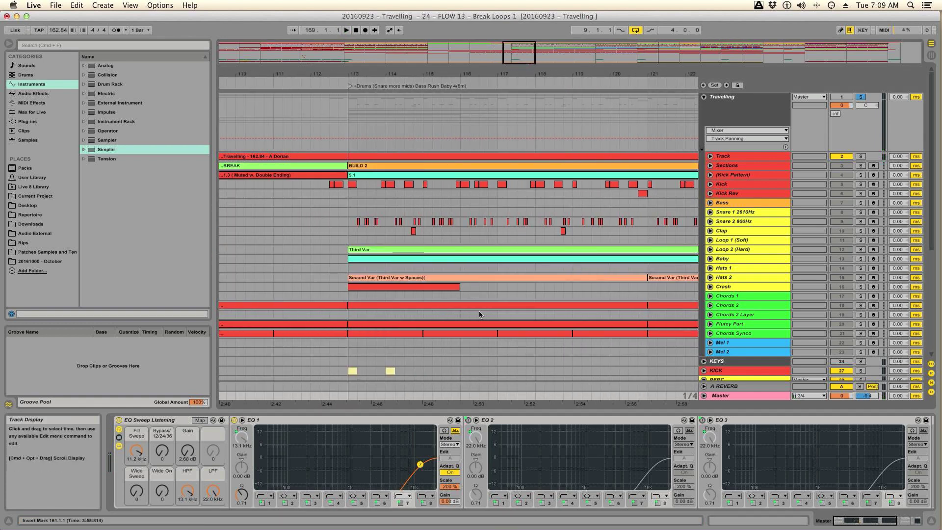
click(347, 240)
key(space)
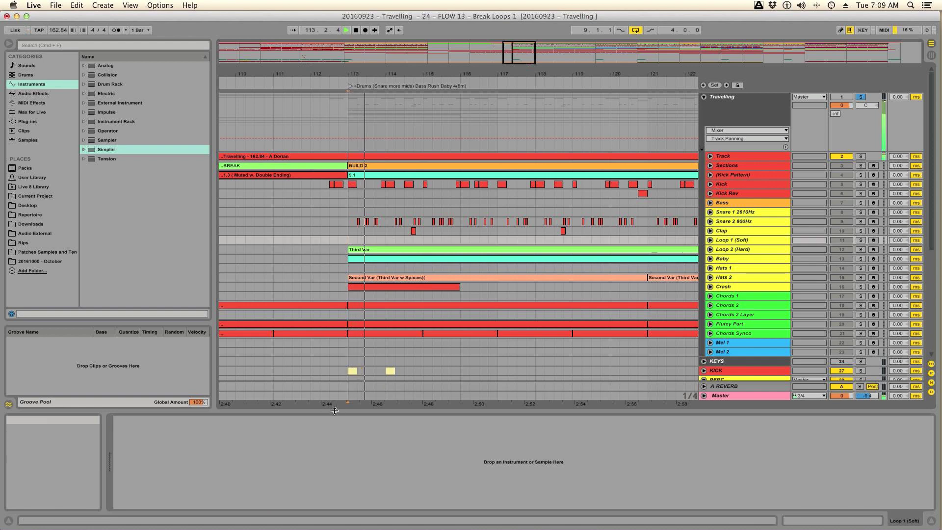
click(348, 396)
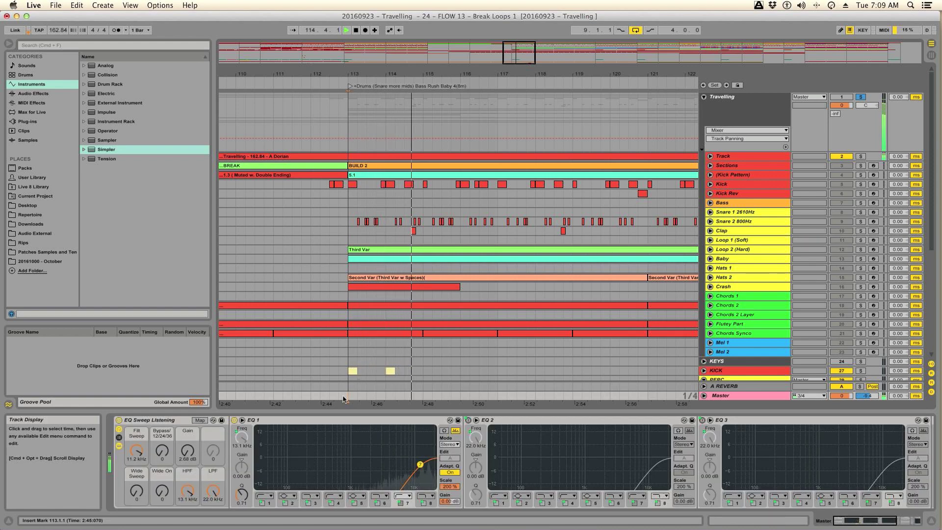
key(space)
key(space)
- Set the rack's HPF to 2.90 kHz and LPF to 8.64 kHz, and replay repeatedly from bar 113
drag(213, 491, 188, 512)
key(space)
key(space)
key(space)
key(space)
key(space)
key(space)
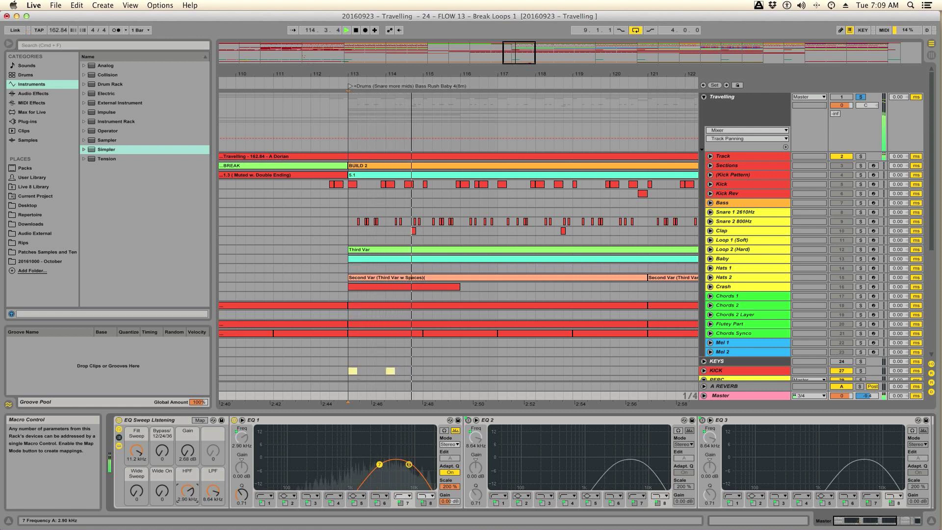
- Lower the rack's HPF to 1.82 kHz and audition the opening of BUILD 2 again
drag(187, 493, 188, 500)
key(space)
key(space)
key(space)
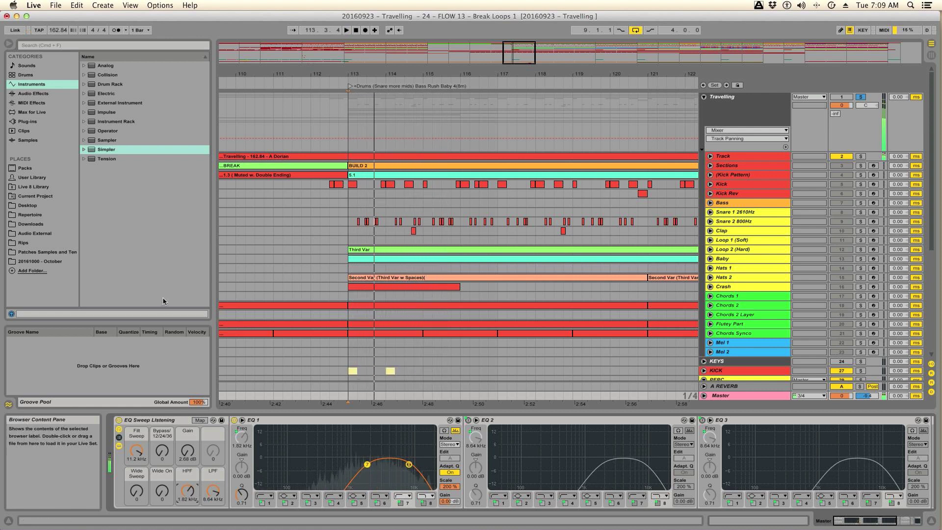
- Listen to the lead-in from bar 112 into BUILD 2
click(321, 240)
key(space)
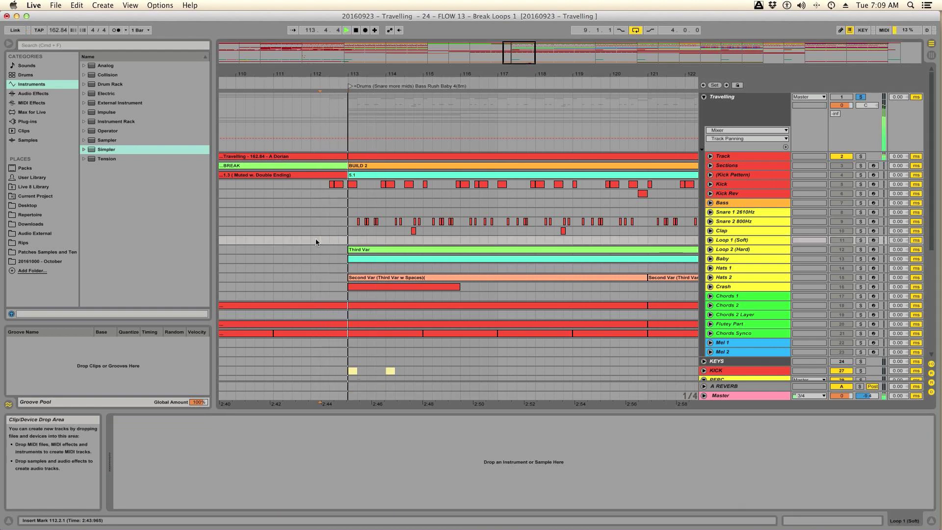
click(312, 240)
scroll(309, 244, left, 10)
key(space)
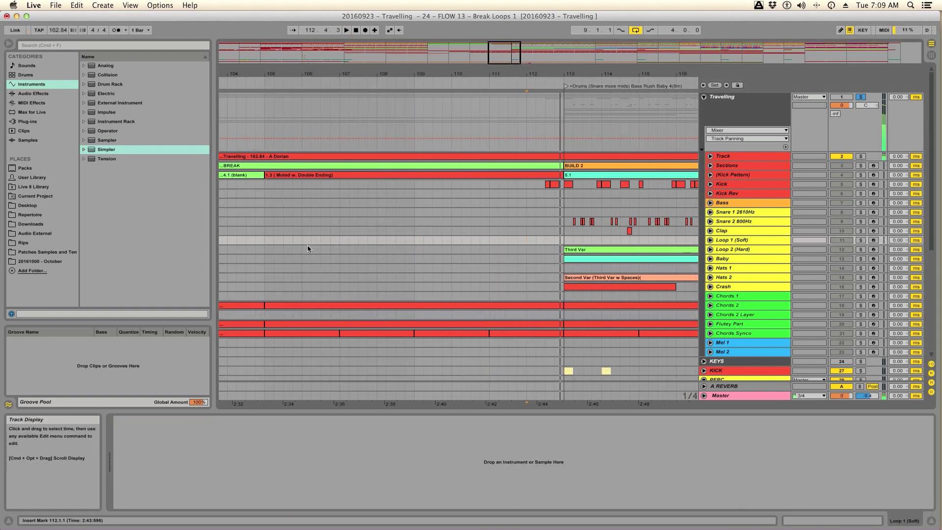
- Play from bar 9, where Loop 1 (Soft) begins, and set the rack to HPF 1.58 kHz and LPF 9.58 kHz
scroll(307, 248, left, 20)
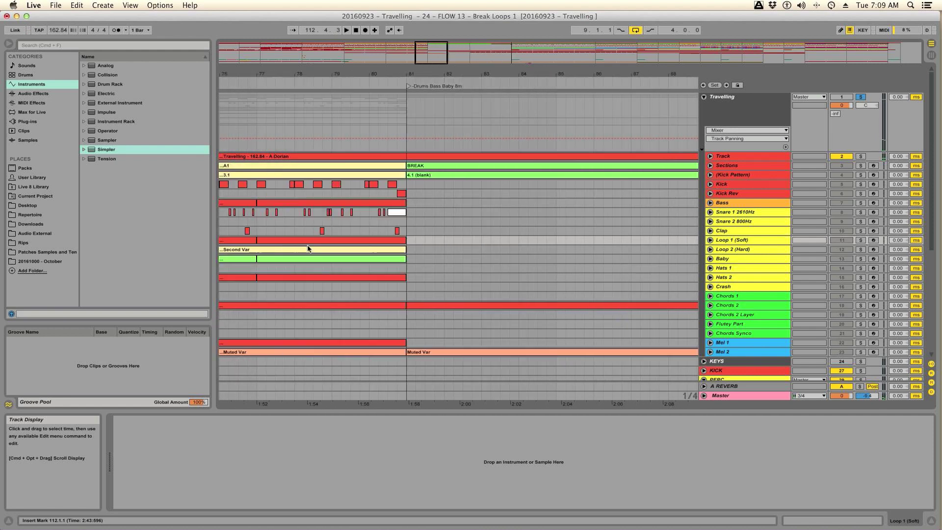
scroll(307, 248, left, 15)
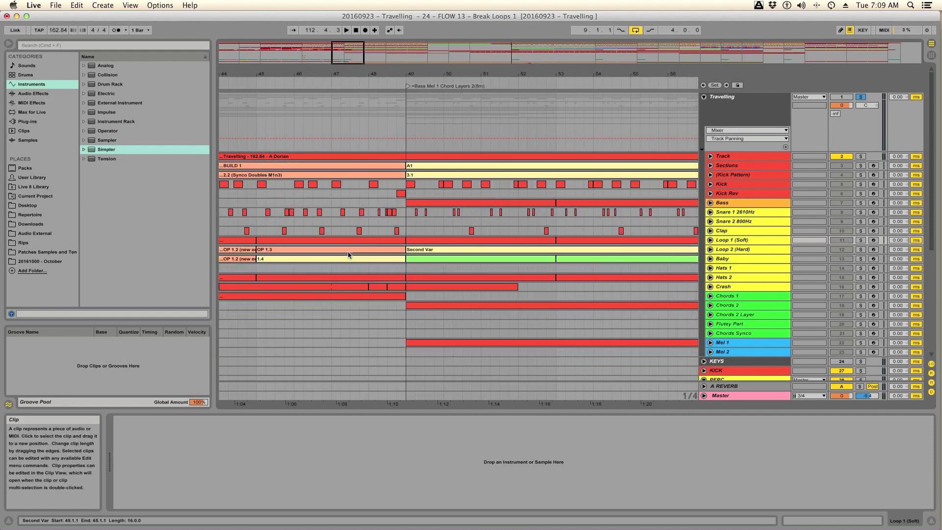
scroll(348, 255, left, 20)
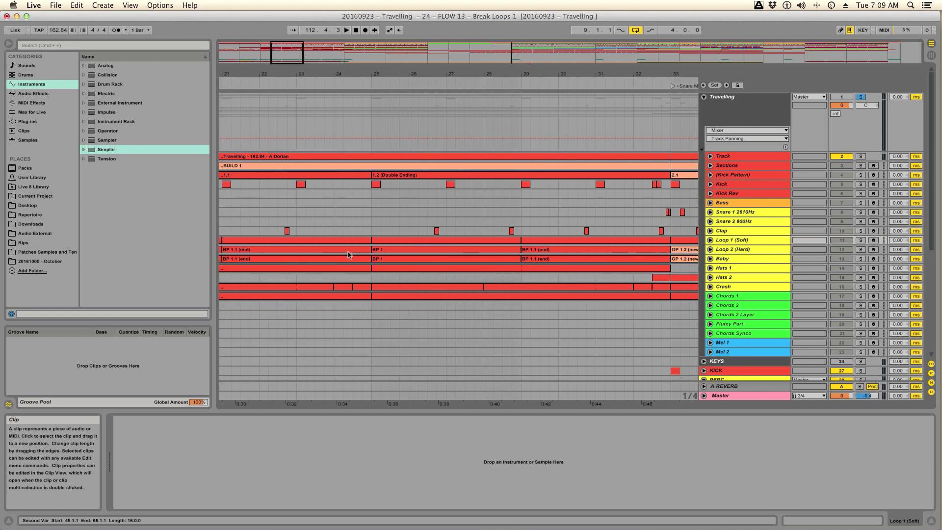
scroll(348, 251, left, 2)
click(347, 251)
key(space)
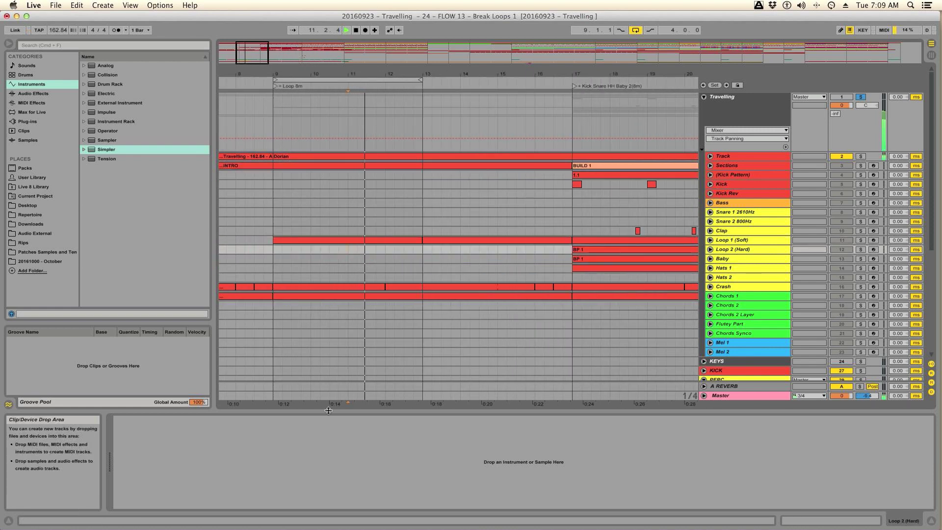
click(275, 395)
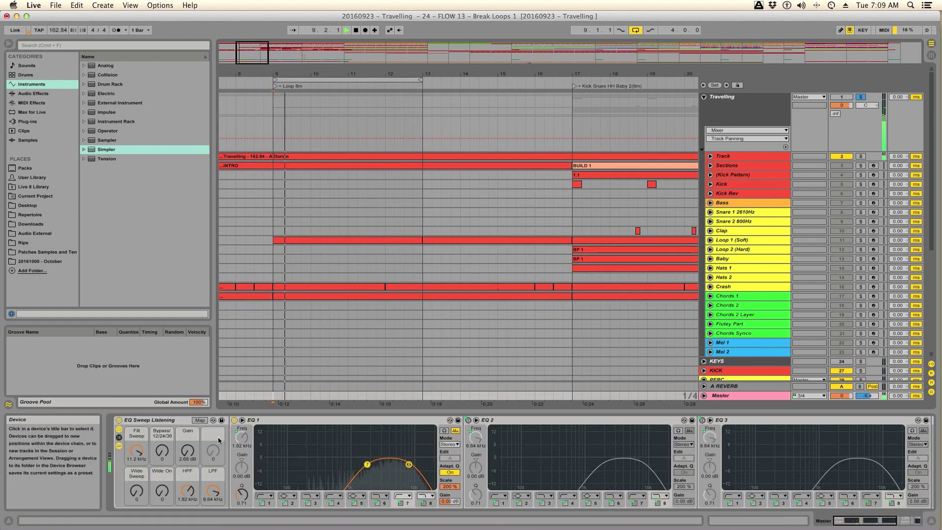
drag(188, 490, 213, 485)
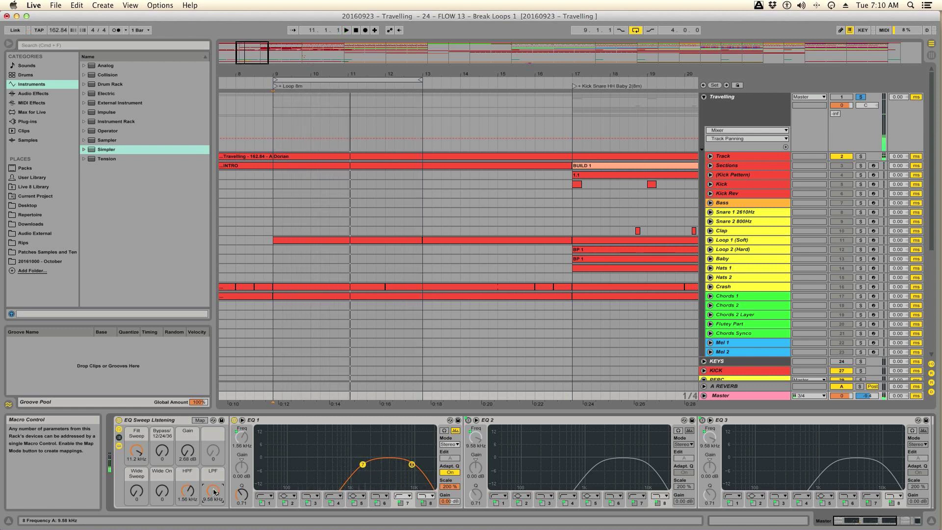
- Clear the solo on the Travelling track and select the Amen Break Simpler track in the PERC group
click(861, 98)
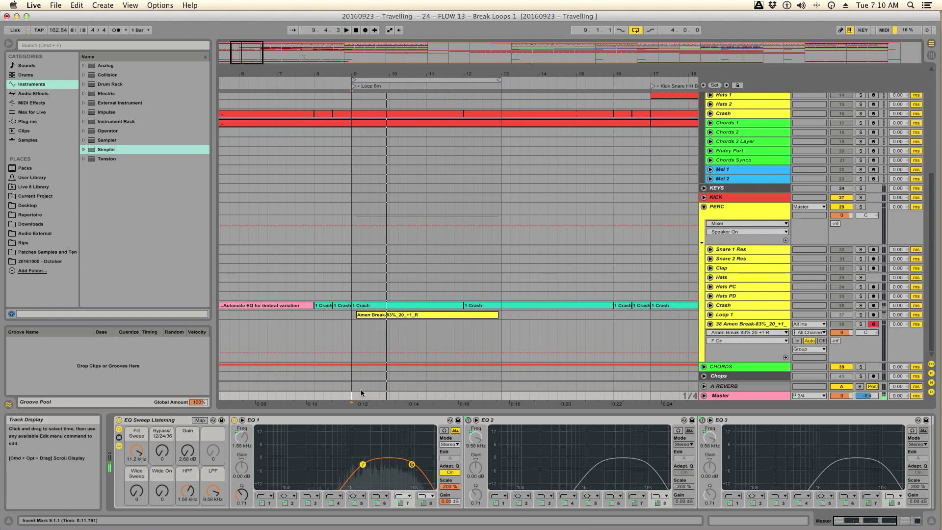
click(733, 323)
key(space)
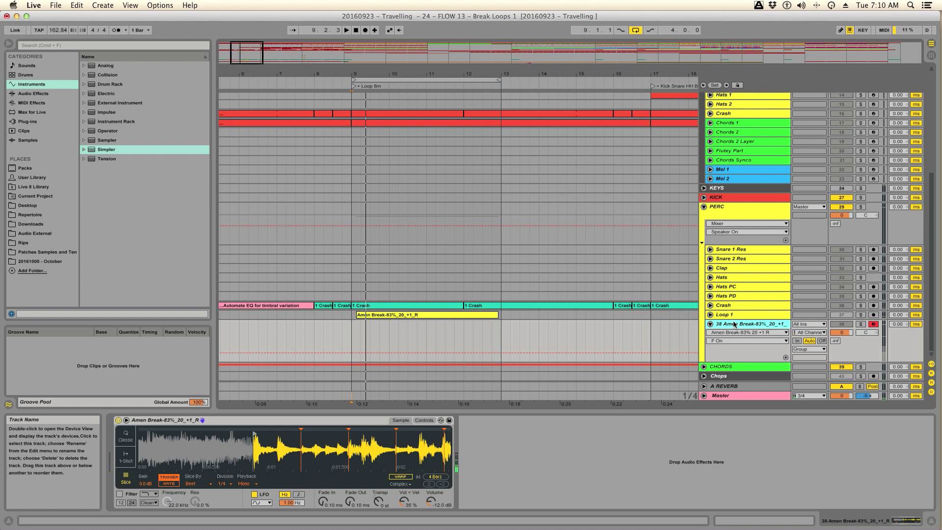
scroll(868, 103, up, 6)
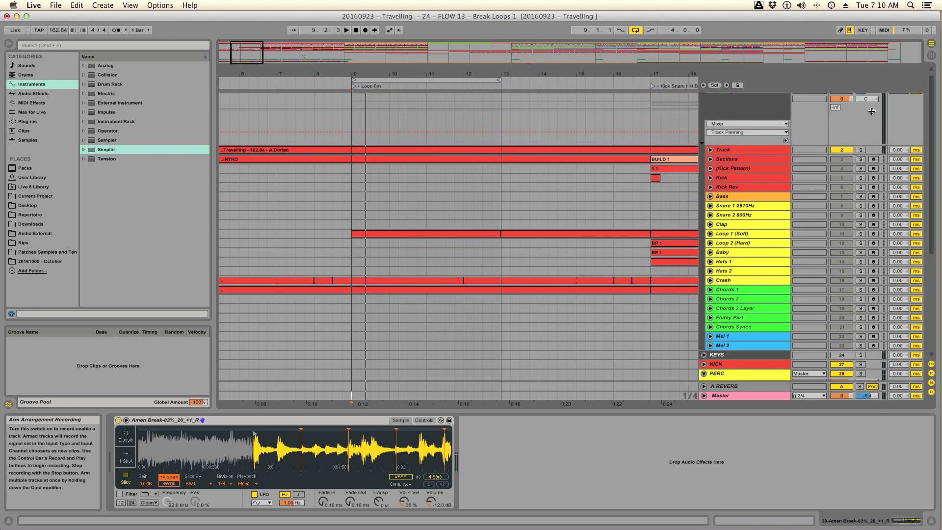
scroll(864, 103, up, 1)
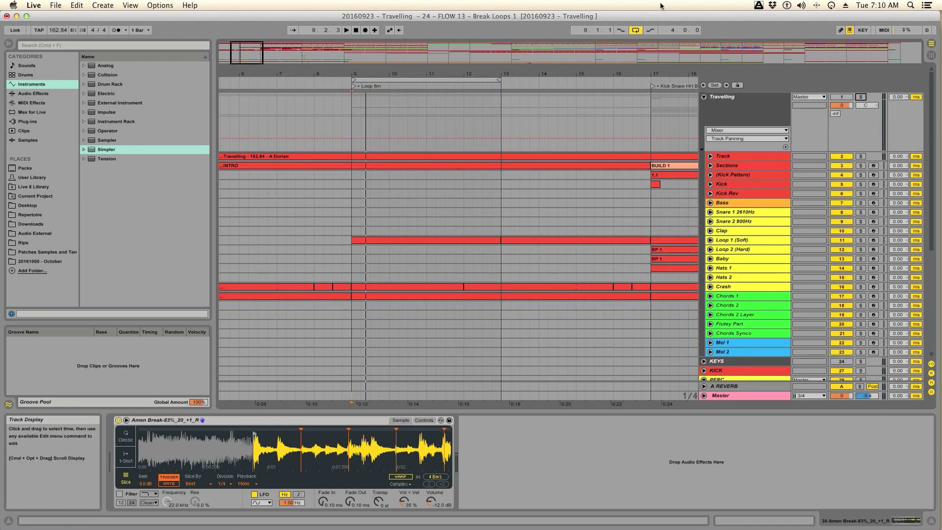
- Audition the Amen Break Simpler's beat slices one by one for comparison with the filtered loop at bar 9
scroll(467, 138, down, 7)
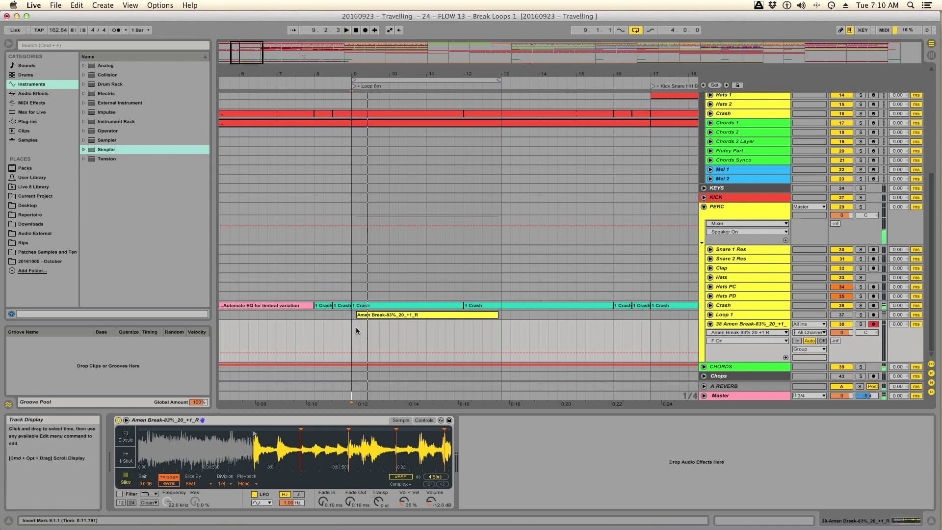
key(a)
key(w)
key(s)
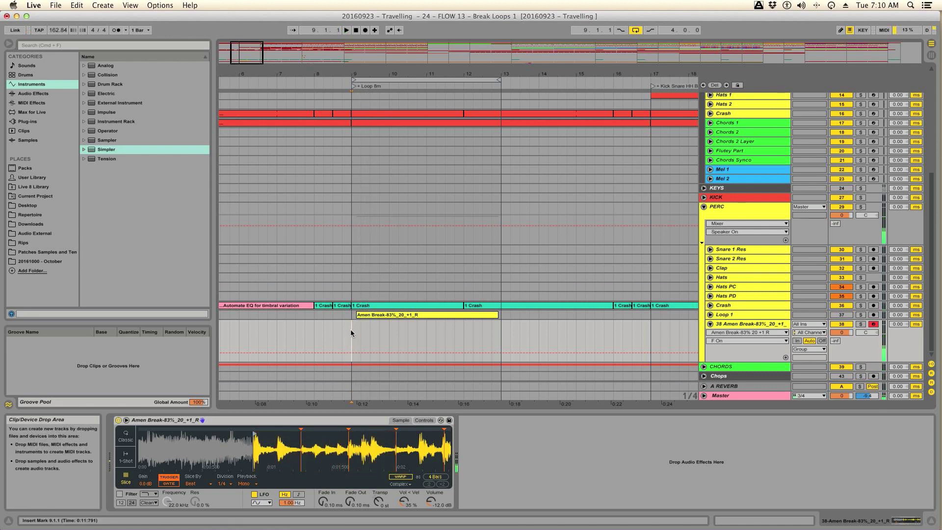
key(s)
key(e)
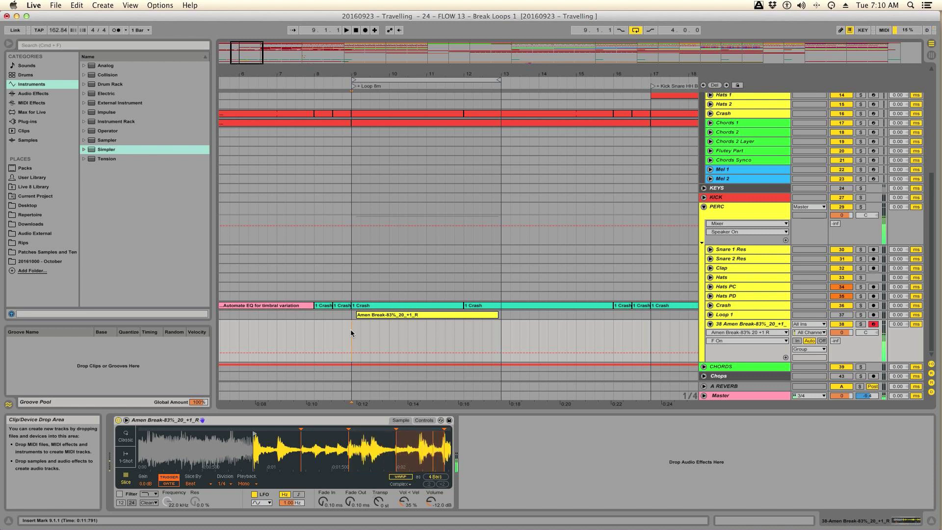
- Audition the Amen Break Simpler's slices in alternating order to find those matching the filtered loop
key(a)
key(w)
key(a)
key(s)
key(w)
key(a)
key(e)
key(d)
key(a)
key(d)
key(a)
key(d)
key(d)
key(a)
key(d)
key(a)
key(d)
key(a)
key(d)
key(a)
key(d)
key(s)
key(w)
key(a)
key(w)
key(a)
key(d)
key(d)
key(w)
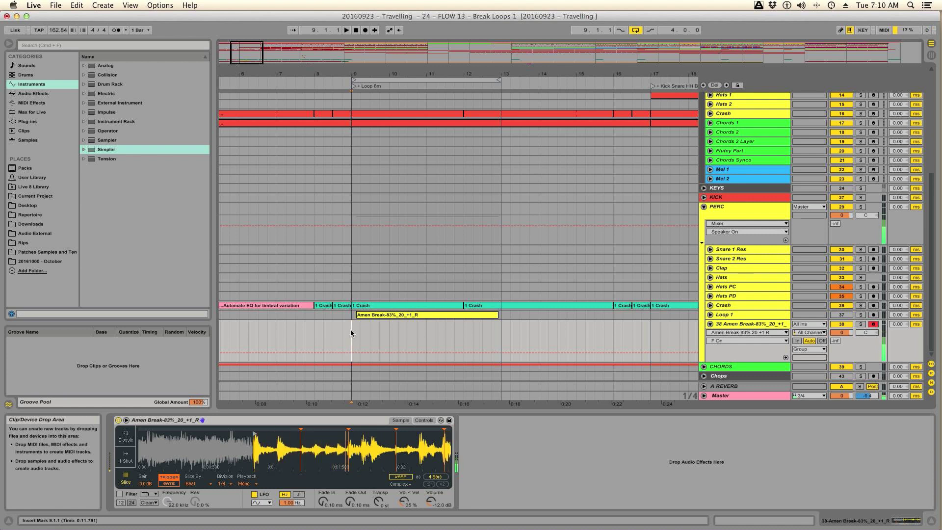
key(d)
key(w)
- Solo the Travelling track to hear its loop from bar 9, then clear the solo, comparing it with the Simpler slices
scroll(857, 103, up, 5)
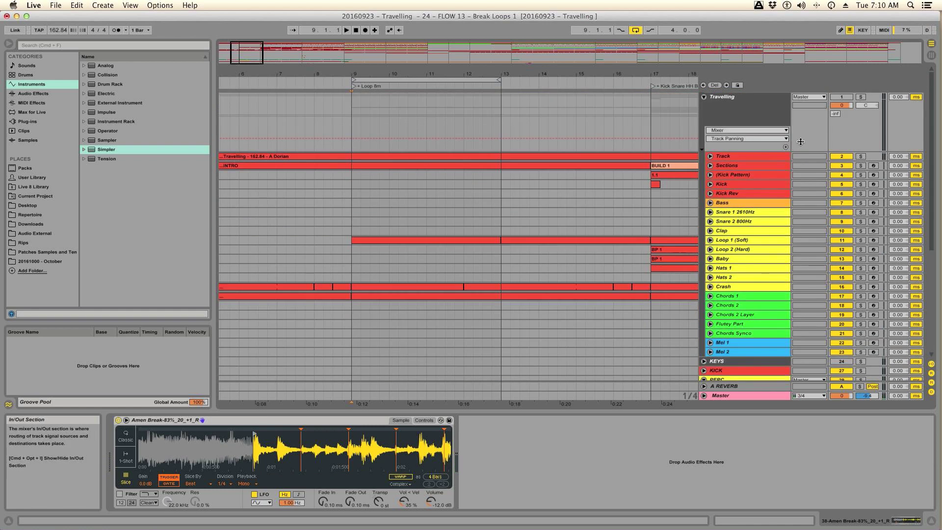
click(860, 97)
key(space)
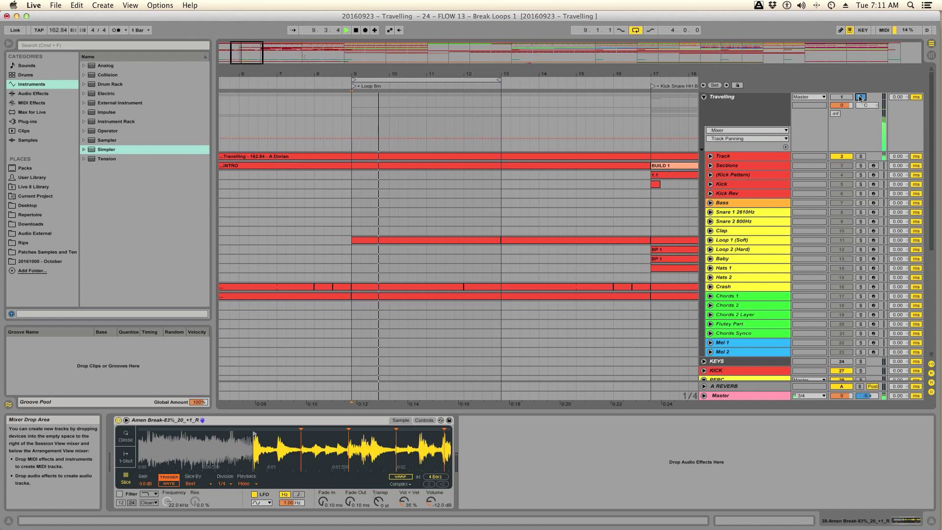
scroll(332, 354, down, 7)
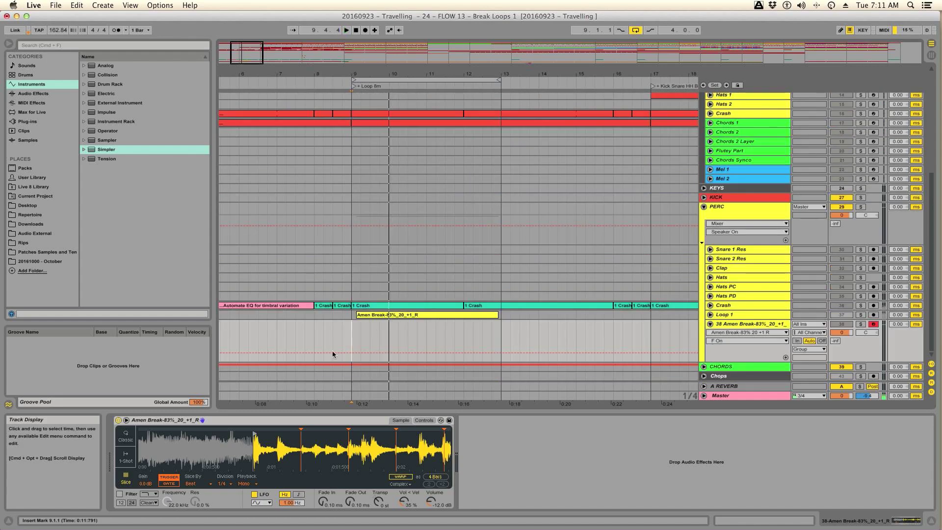
key(space)
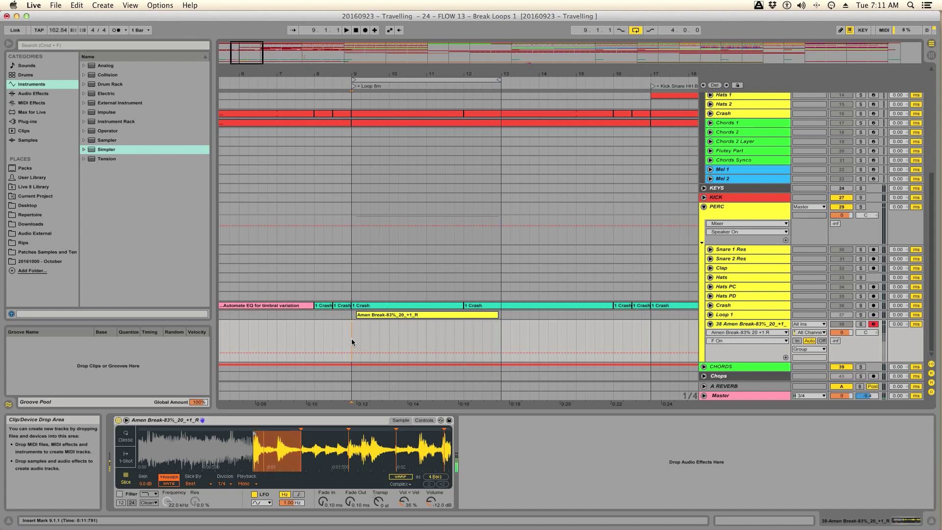
key(space)
scroll(864, 110, up, 10)
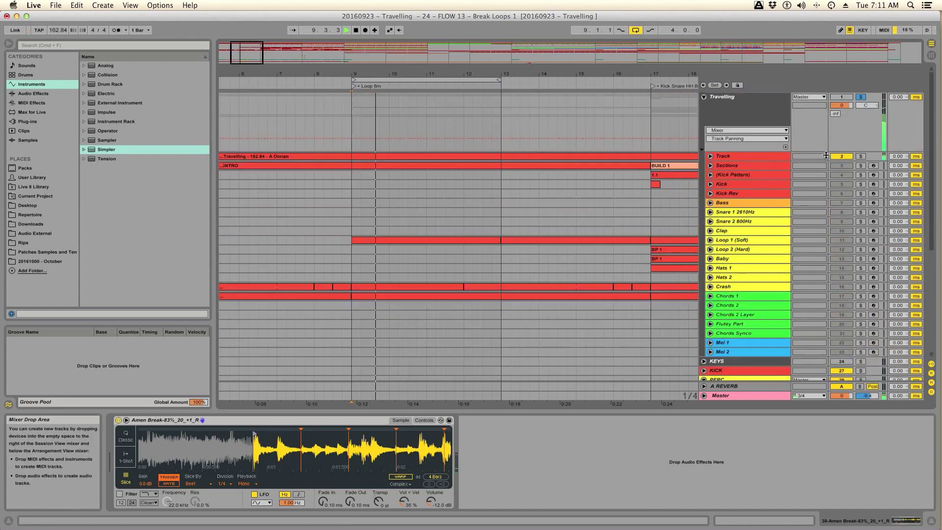
scroll(623, 233, down, 6)
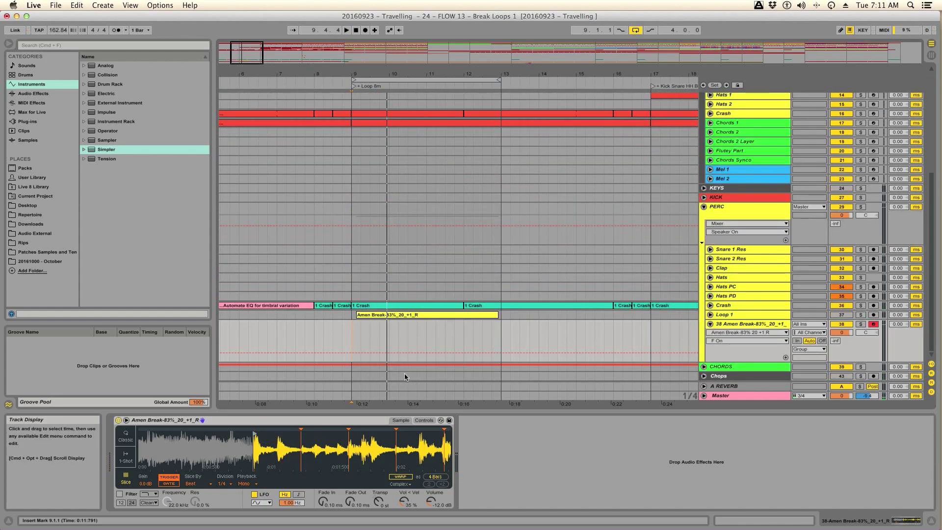
key(space)
- Create an empty MIDI clip from bar 9 to bar 13 on the Amen Break Simpler track and open it for note editing
drag(352, 339, 500, 342)
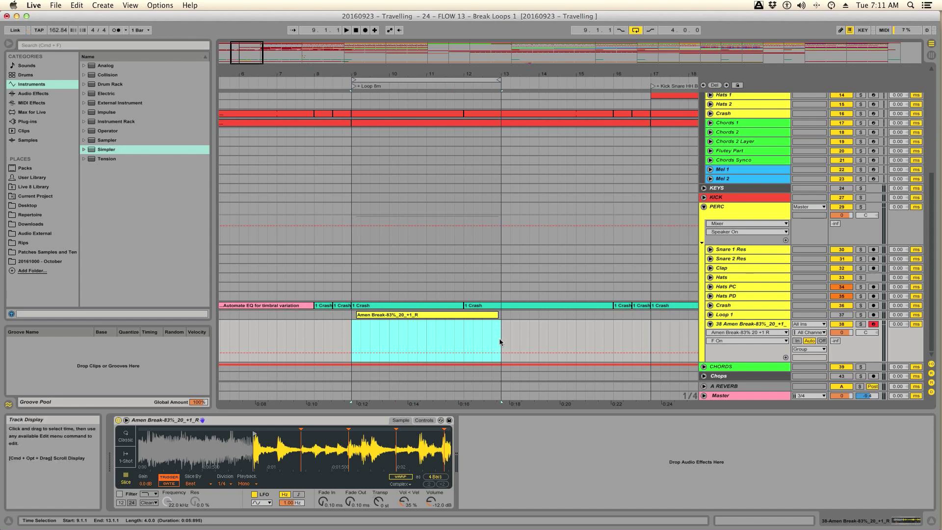
key(super+j)
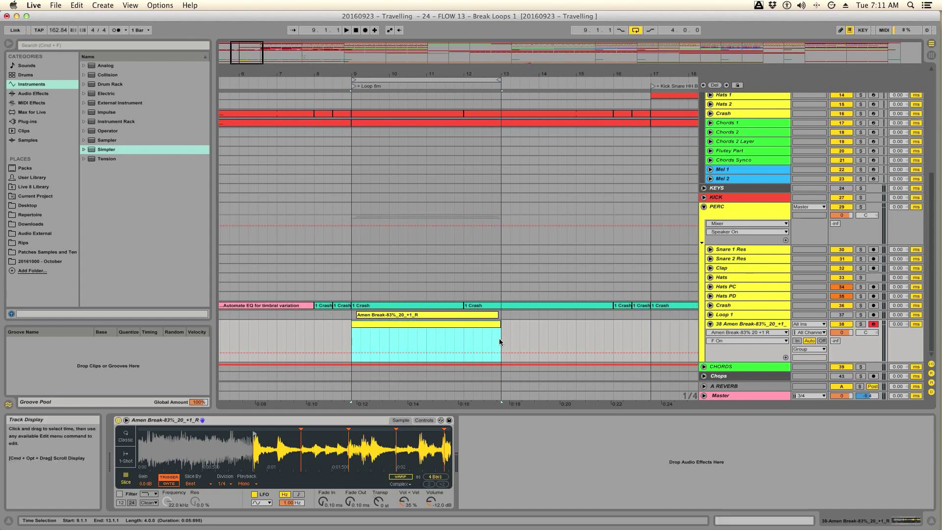
double_click(439, 329)
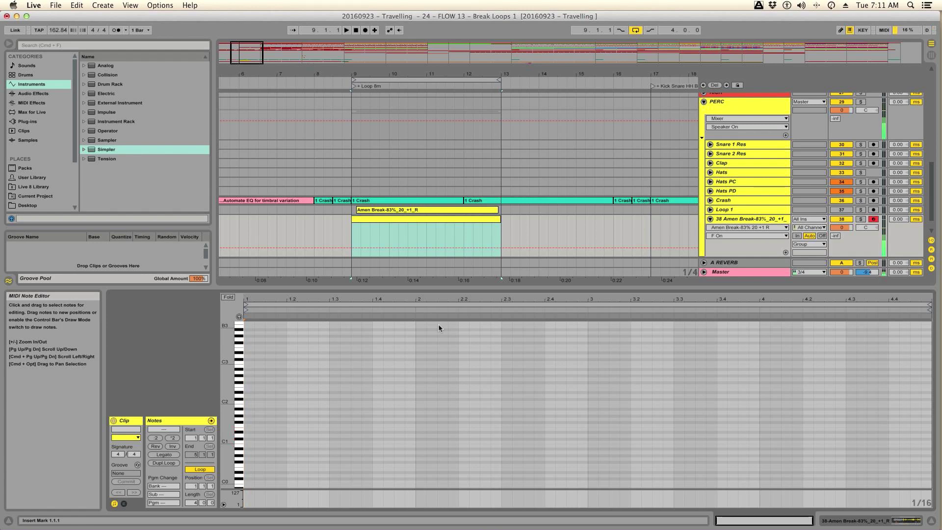
- Add a C1 note at the start of the clip and extend its length to 1.1.3
double_click(246, 440)
key(space)
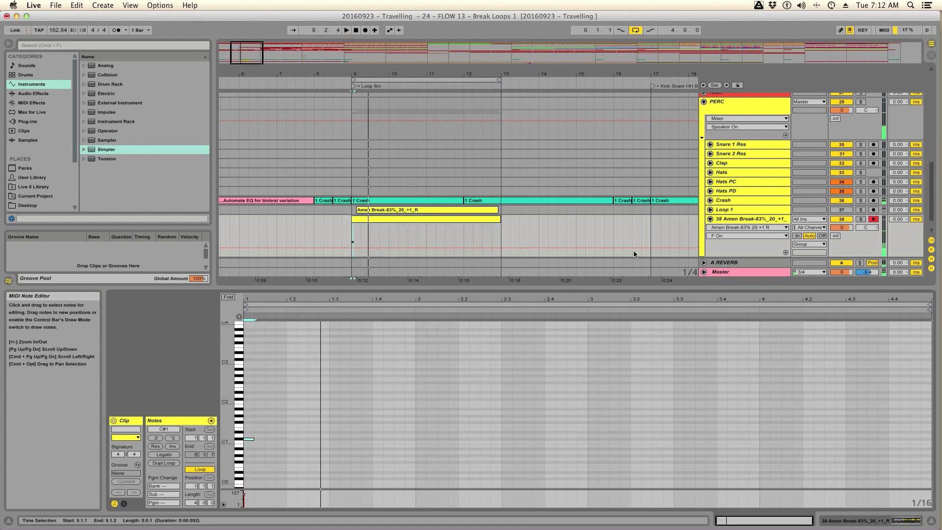
scroll(728, 217, down, 2)
key(space)
click(250, 440)
drag(249, 440, 262, 443)
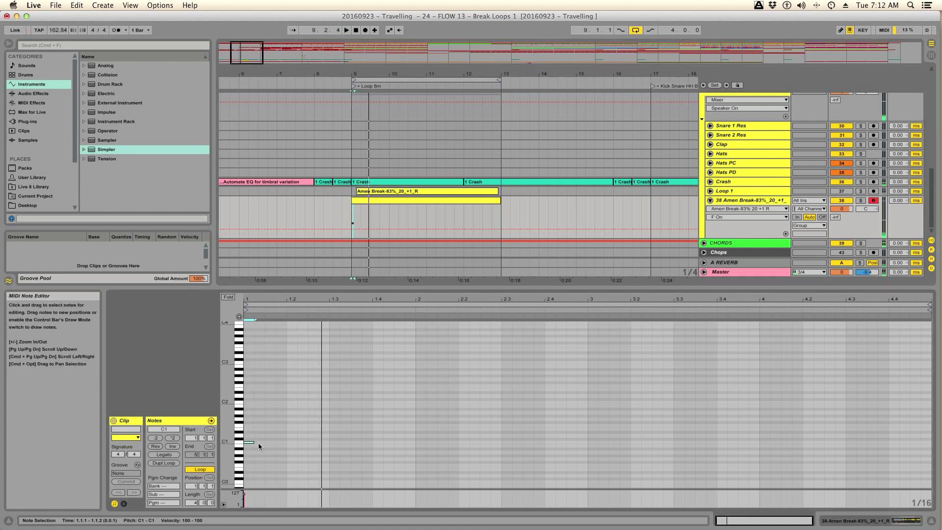
drag(258, 302, 258, 319)
click(270, 299)
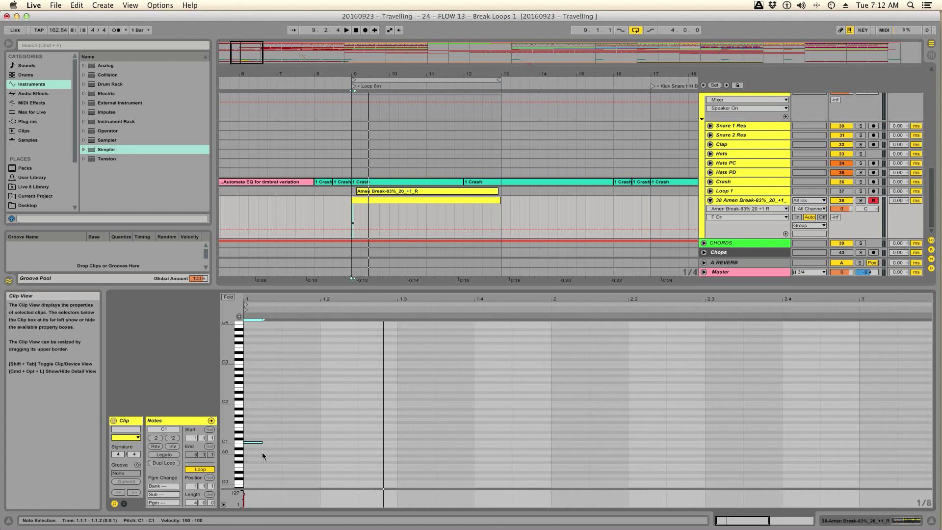
drag(261, 441, 284, 441)
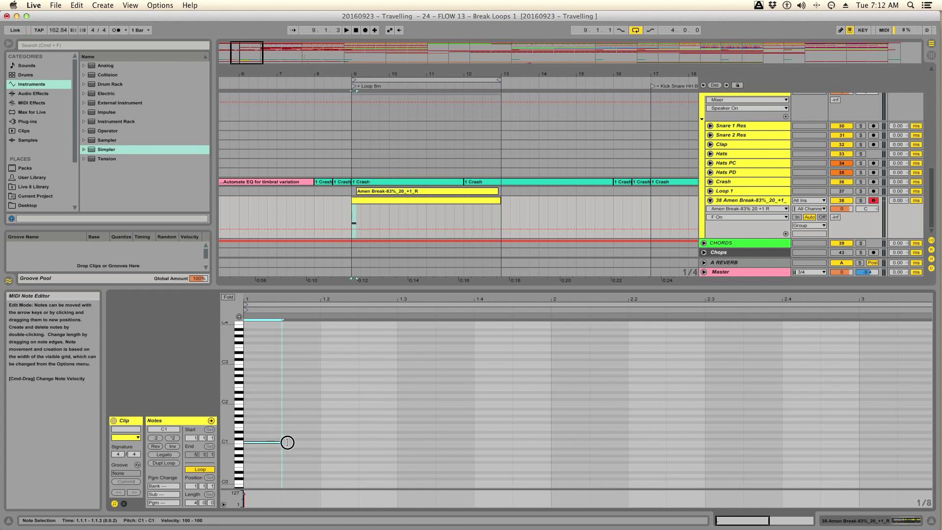
- Add an E1 note from 1.1.3 to 1.2.1 and play back the two hits
double_click(288, 442)
key(Up)
key(Up)
key(Up)
key(Up)
key(space)
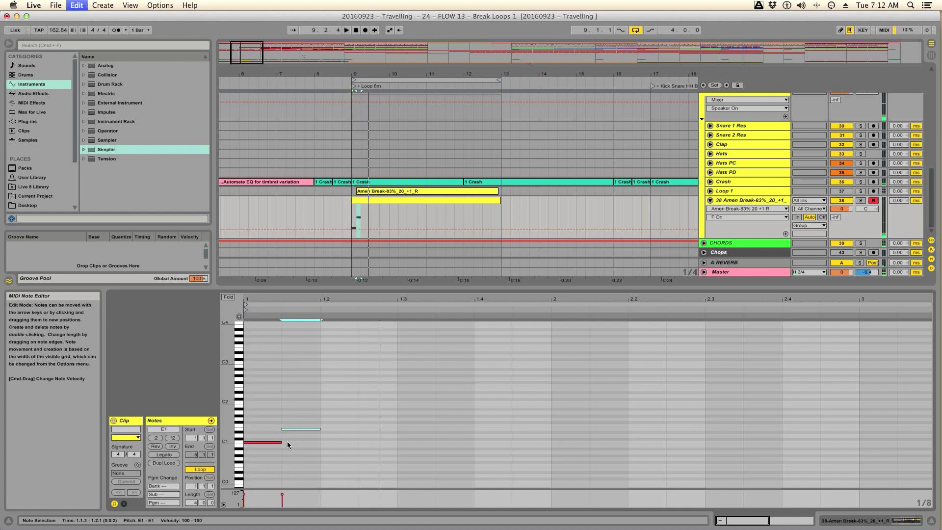
- Duplicate the E1 note, place the copy at 1.2.3, and lower it to C#1 while checking by playback
key(super+d)
key(Down)
key(Down)
key(Down)
key(space)
key(Up)
key(Up)
key(Up)
key(Right)
key(Right)
key(Left)
key(space)
key(Down)
key(Down)
key(Down)
key(space)
- Duplicate the C#1 note to 1.3.1, and add another copy at 1.3.3 raised to E1
key(super+d)
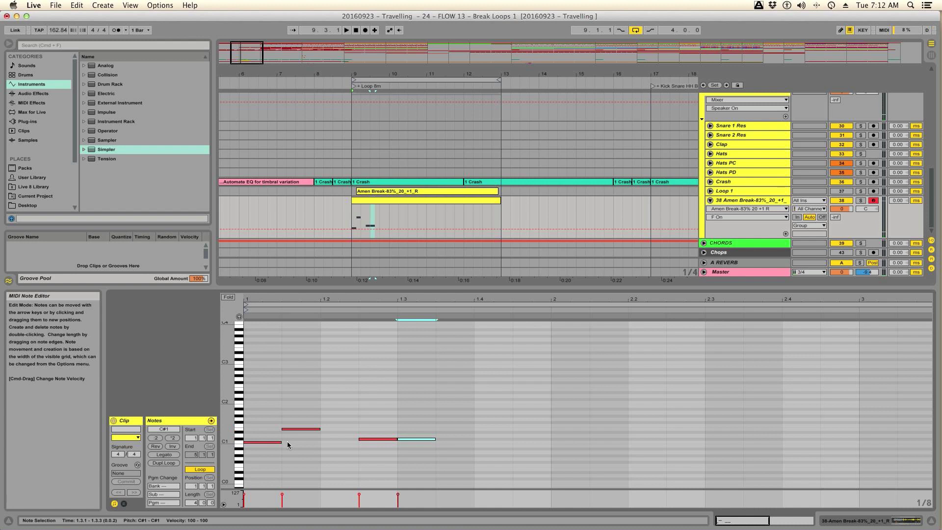
key(space)
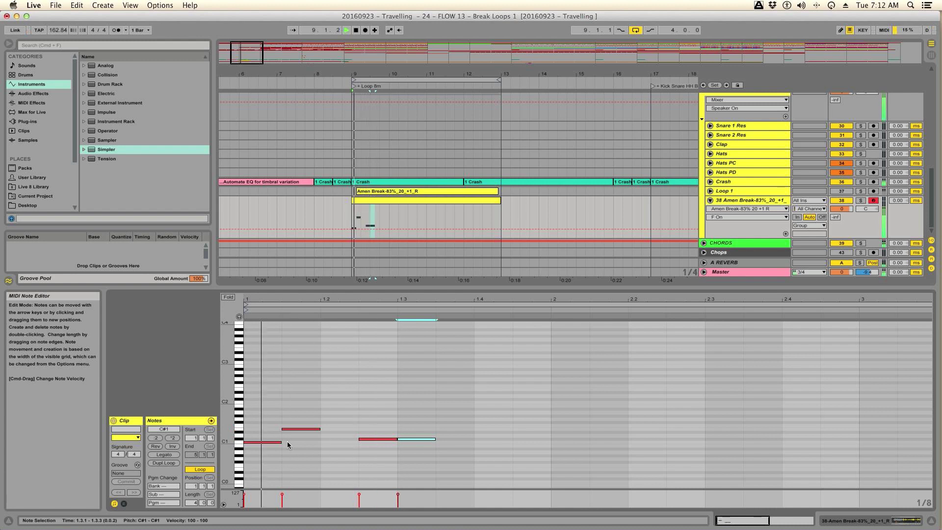
key(super+d)
key(Up)
key(Up)
key(Up)
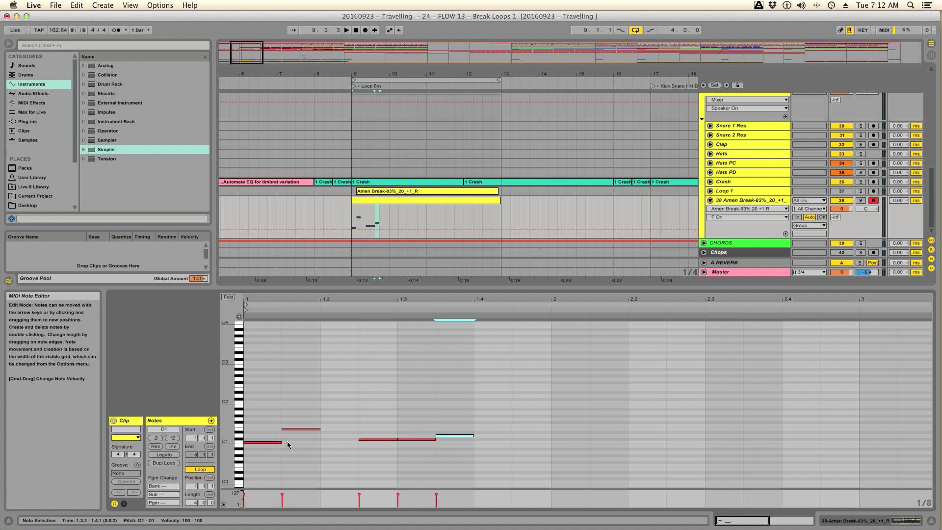
key(space)
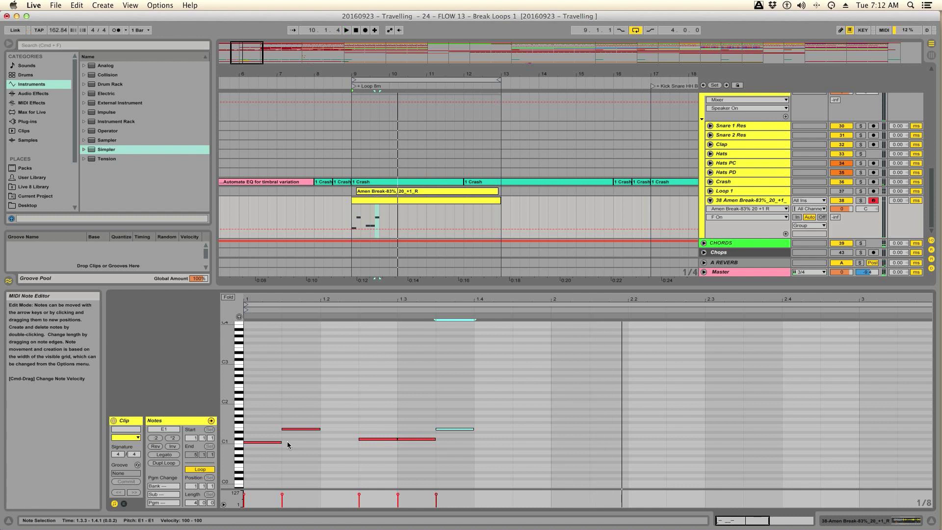
- Save the set and play back the slice pattern from bar 9
key(super+s)
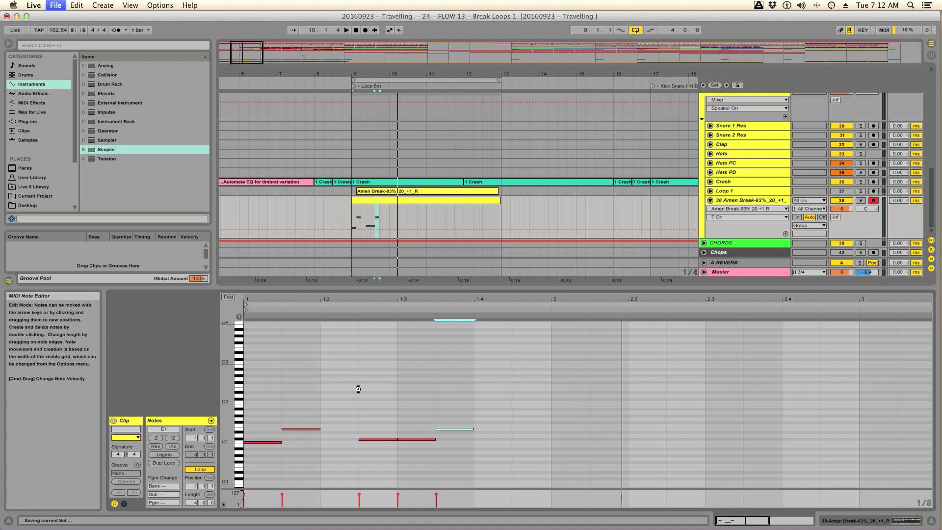
key(space)
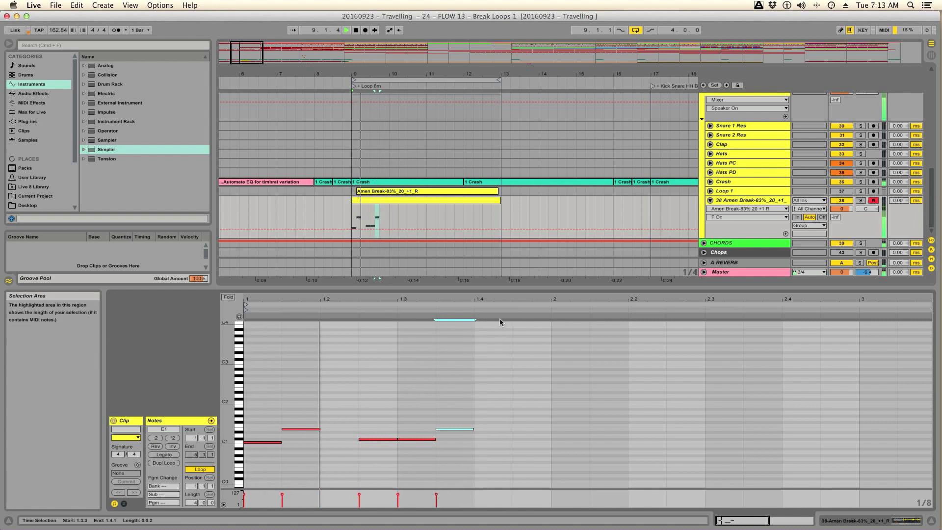
key(space)
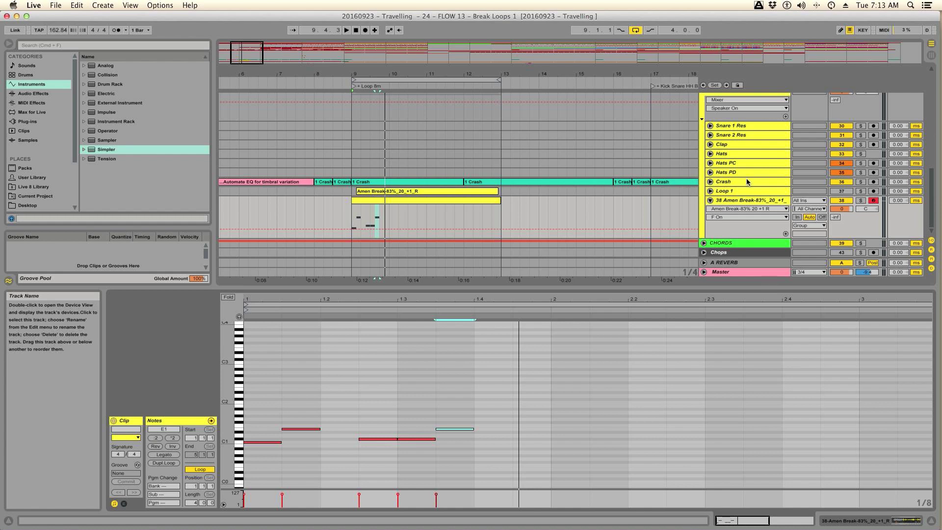
- Solo the Travelling track, listen to its original loop from bar 9, and clear the solo
scroll(870, 200, up, 10)
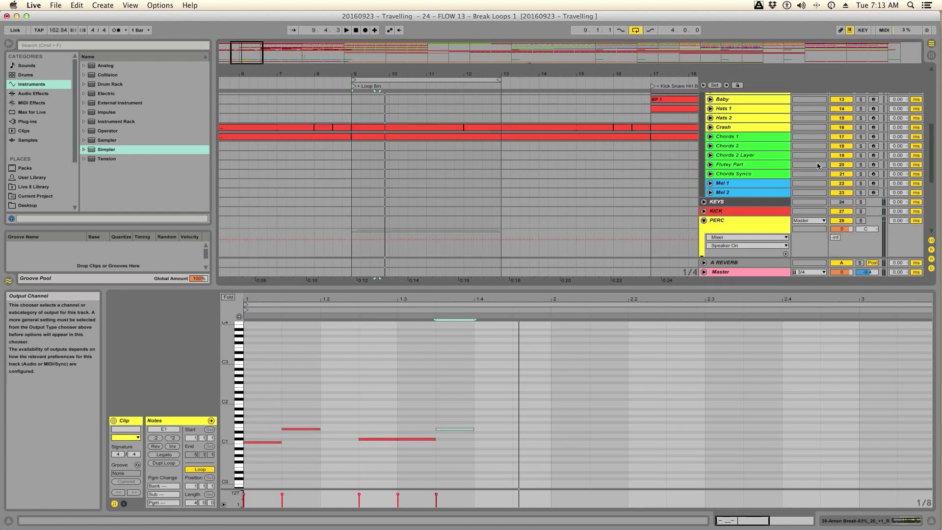
key(space)
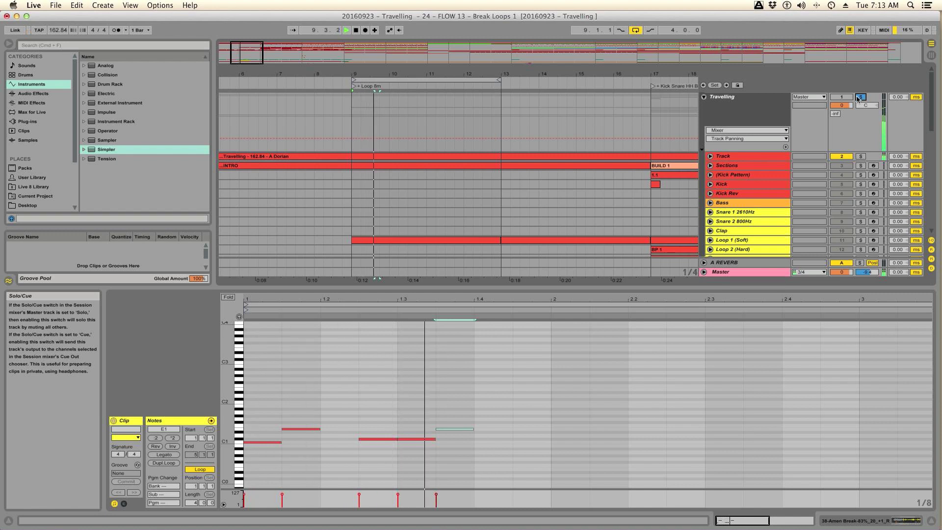
key(space)
click(860, 97)
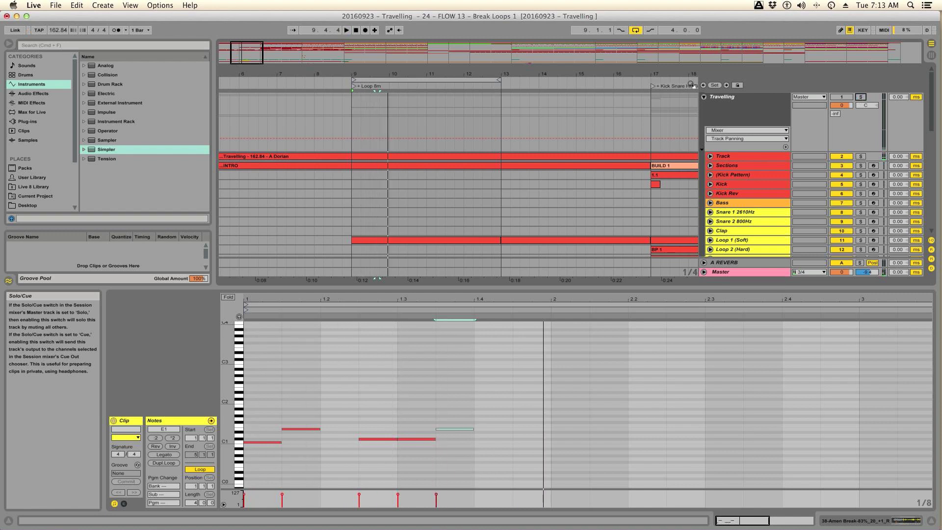
- Compare the timing of the soloed Travelling loop and the slice pattern against the metronome, leaving solo and metronome off
click(116, 30)
key(space)
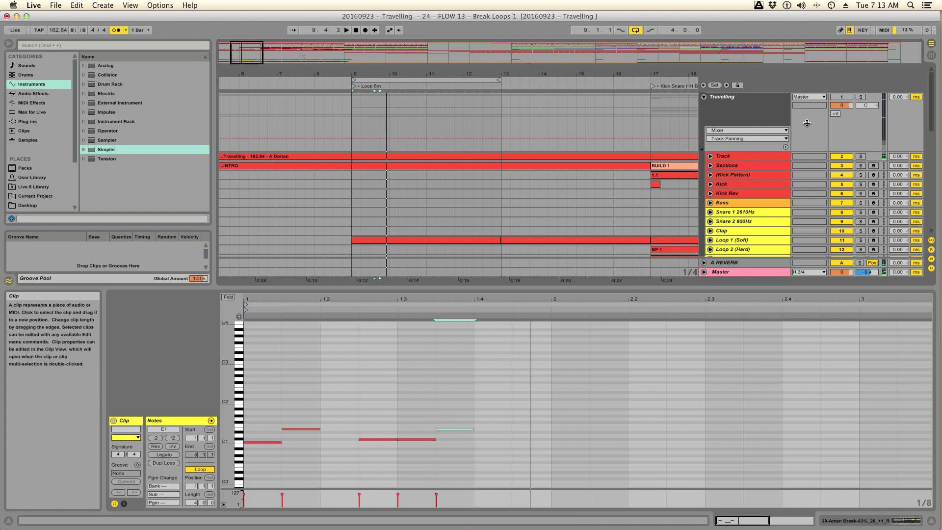
click(861, 98)
key(space)
click(860, 98)
scroll(660, 191, down, 10)
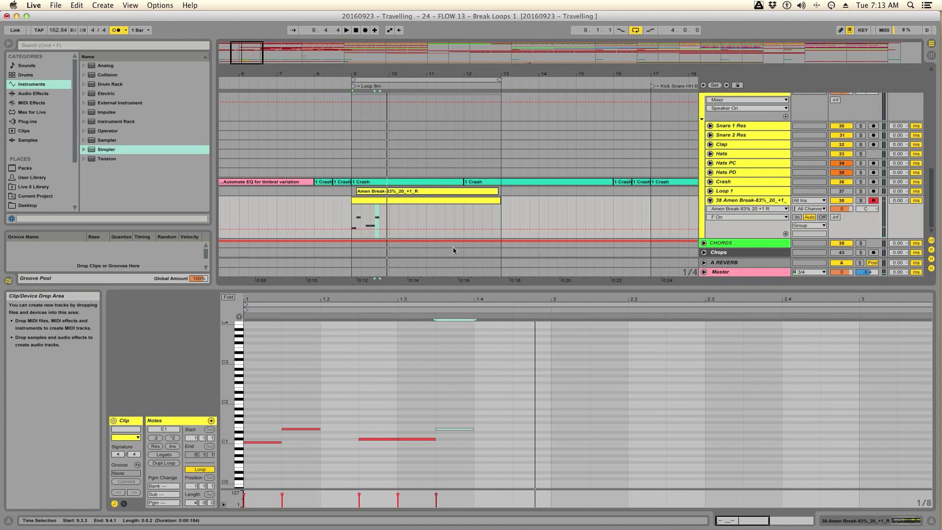
key(space)
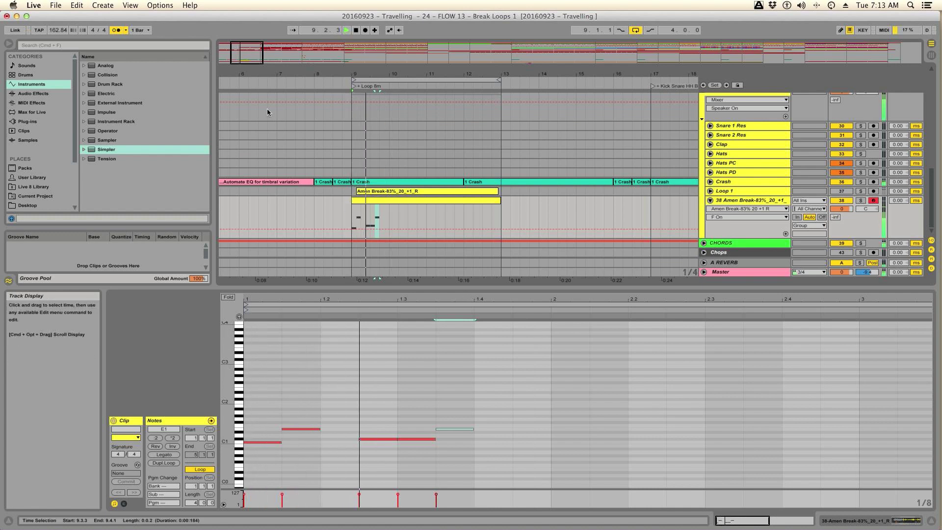
key(space)
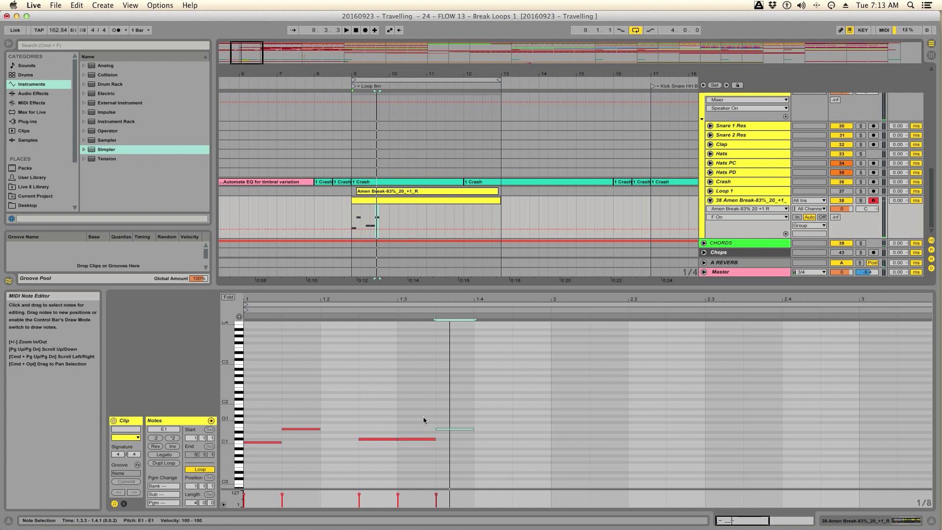
- Delete the E1 note at 1.3.3
mouse_move(447, 413)
mouse_down()
mouse_move(431, 440)
mouse_move(463, 446)
mouse_move(462, 409)
mouse_up()
key(super+a)
key(Delete)
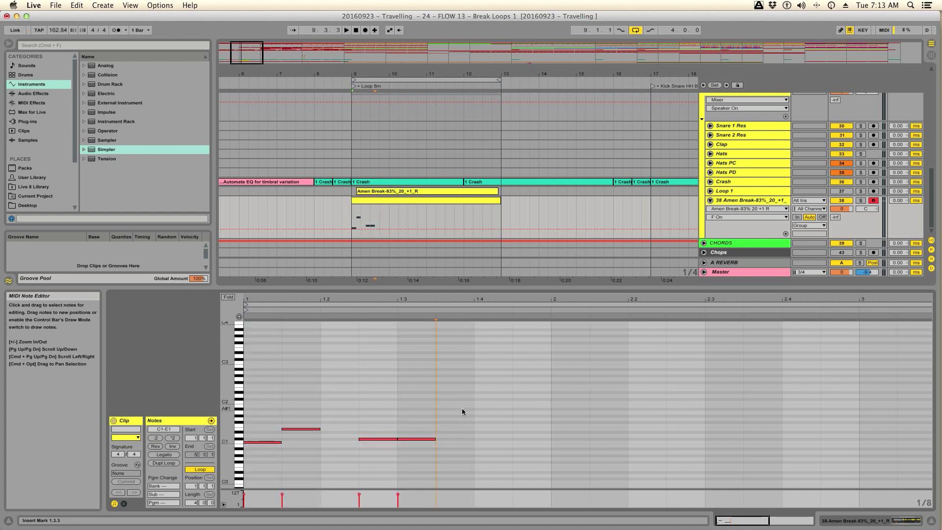
- Raise the C#1 note at 1.3.1 to E1 and play back the pattern
click(422, 439)
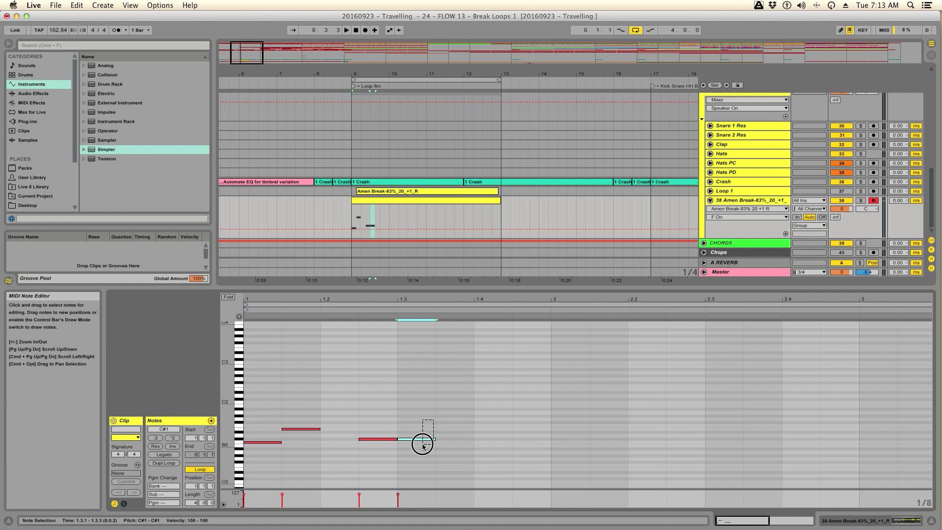
key(Up)
key(Up)
key(Up)
key(space)
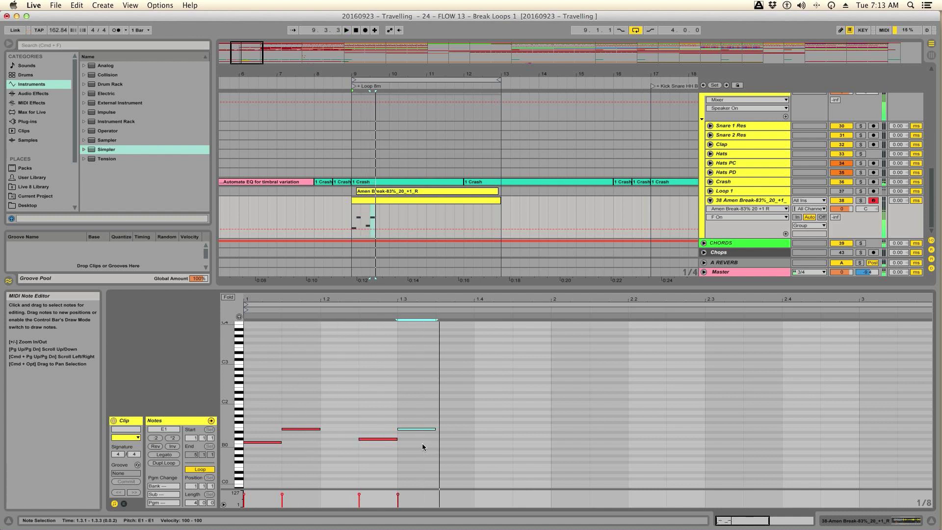
- Delete the E1 note at 1.3.1 and play back the remaining hits
drag(423, 445, 423, 421)
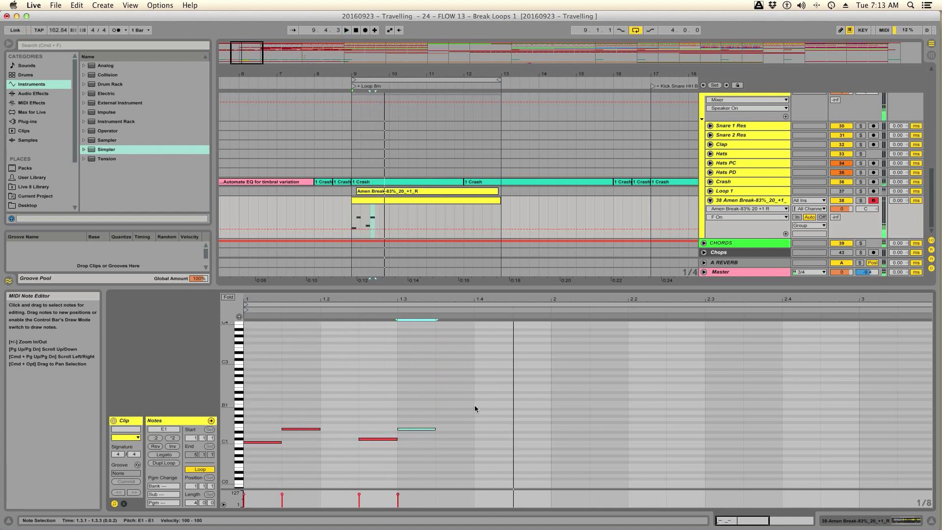
key(Delete)
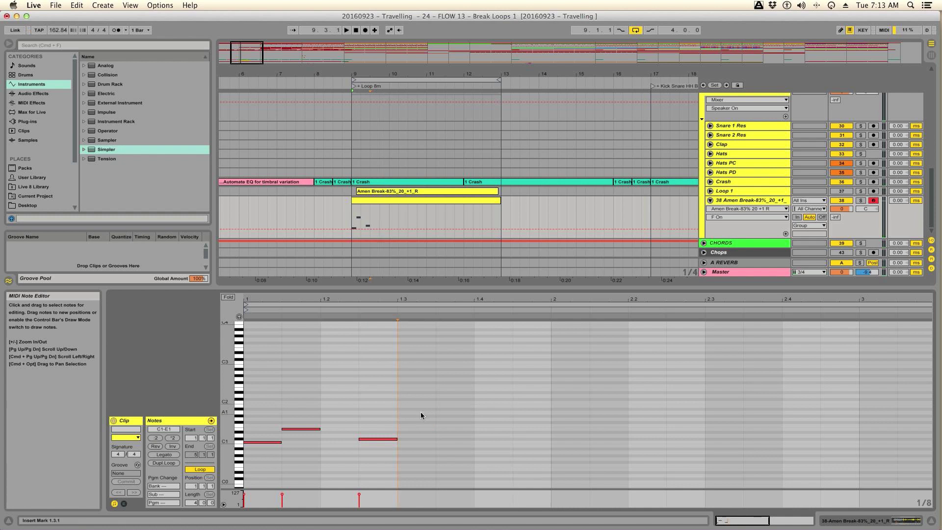
key(space)
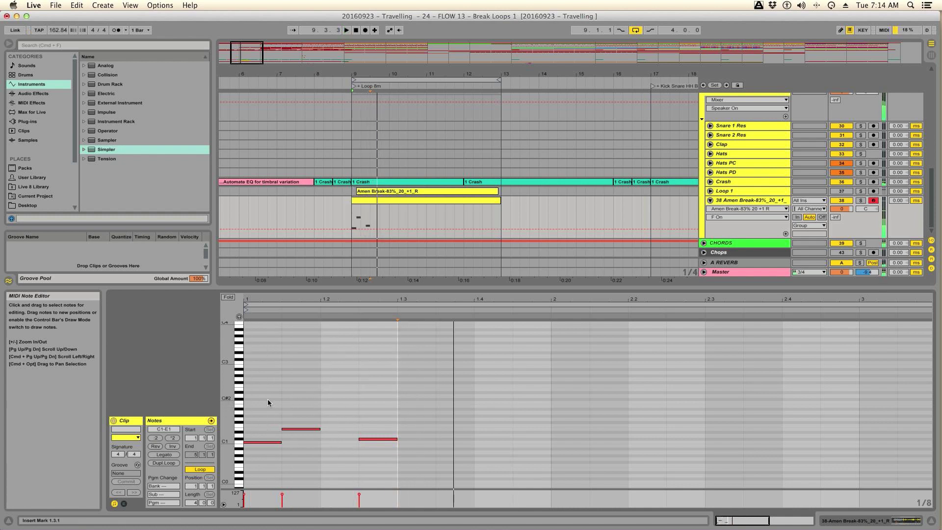
- Delete the C#1 note at 1.2.3 and the remaining notes so the clip is empty
click(383, 440)
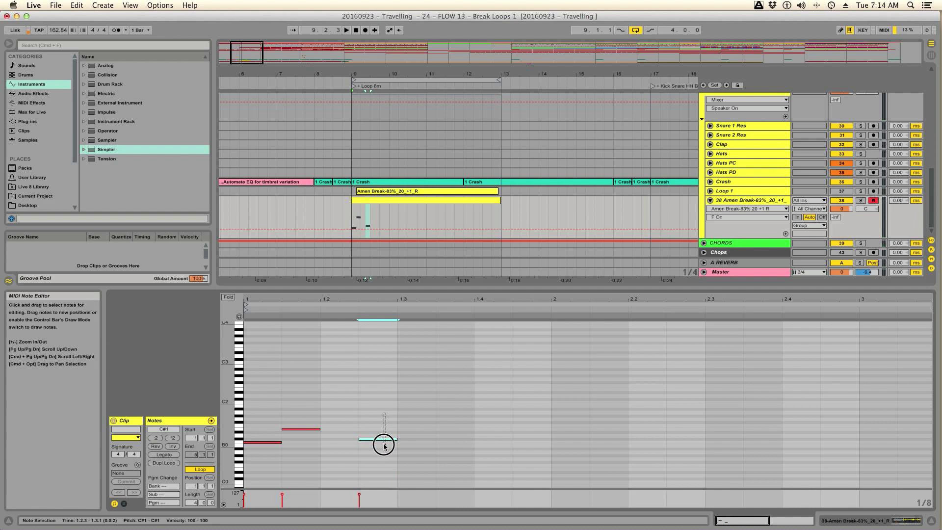
key(Delete)
click(285, 461)
key(Delete)
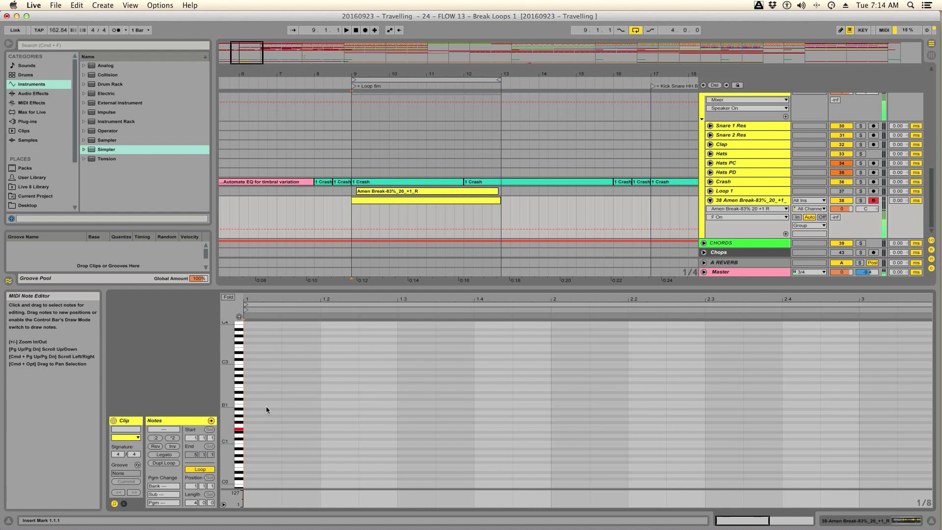
- Step-enter eighth notes C1 at 1.1.1, E1 at 1.1.3 and C#1 at 1.2.1, and play back the pattern
key(space)
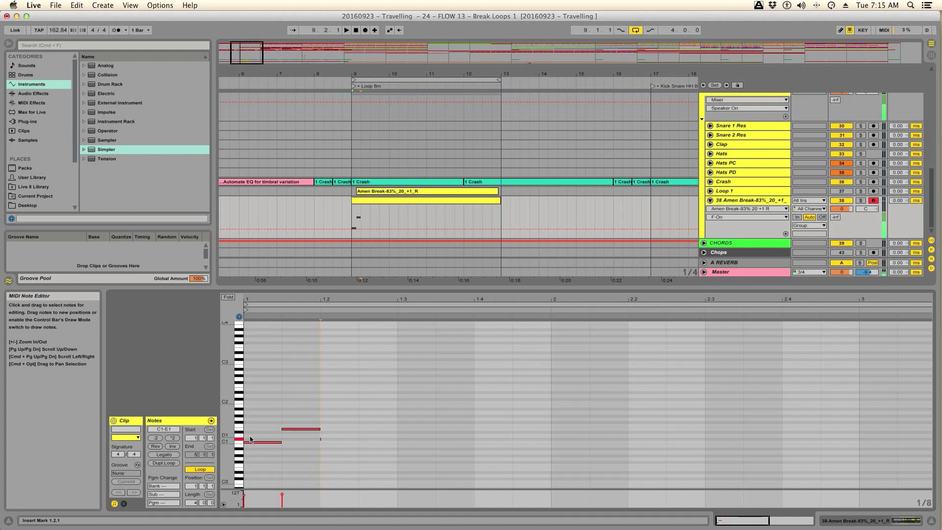
key(space)
key(space)
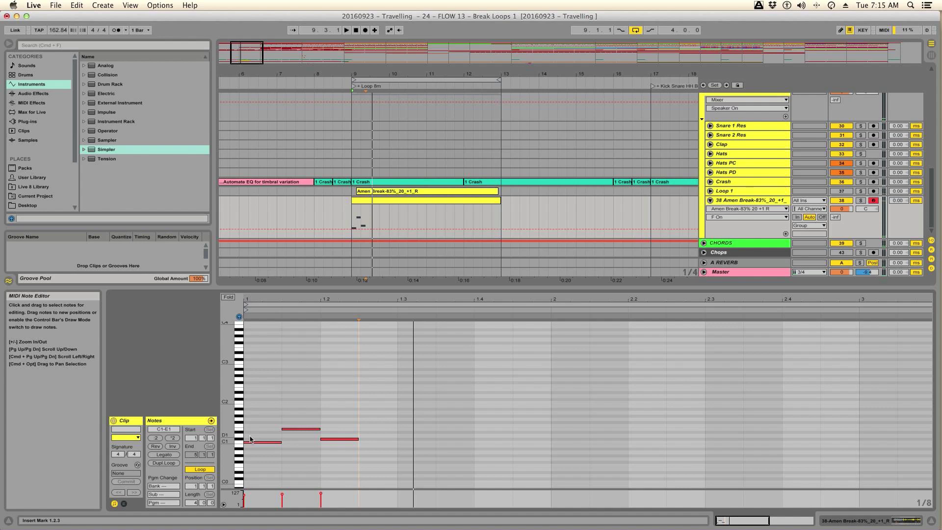
- Undo the C#1 note at 1.2.1, step-enter C#1 at 1.2.3 instead, and play back the pattern
key(super+z)
key(space)
key(space)
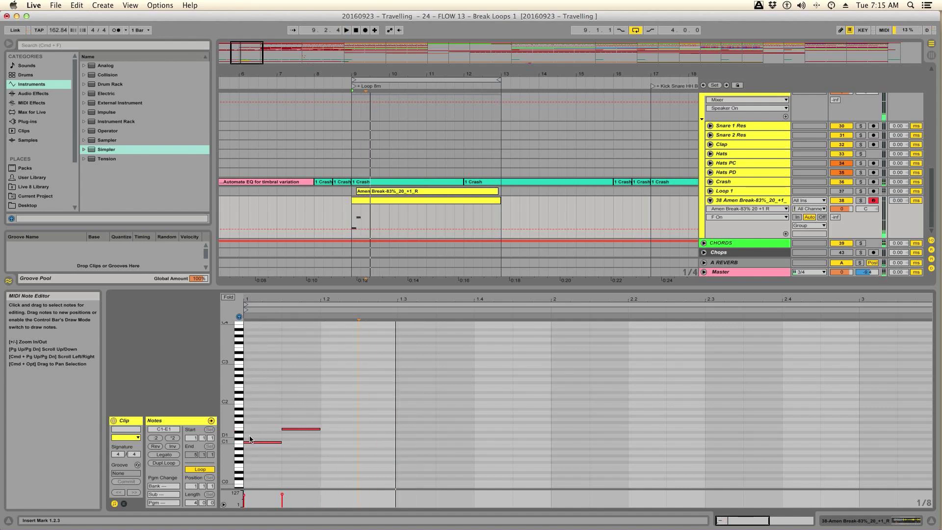
key(w)
key(Right)
key(space)
key(space)
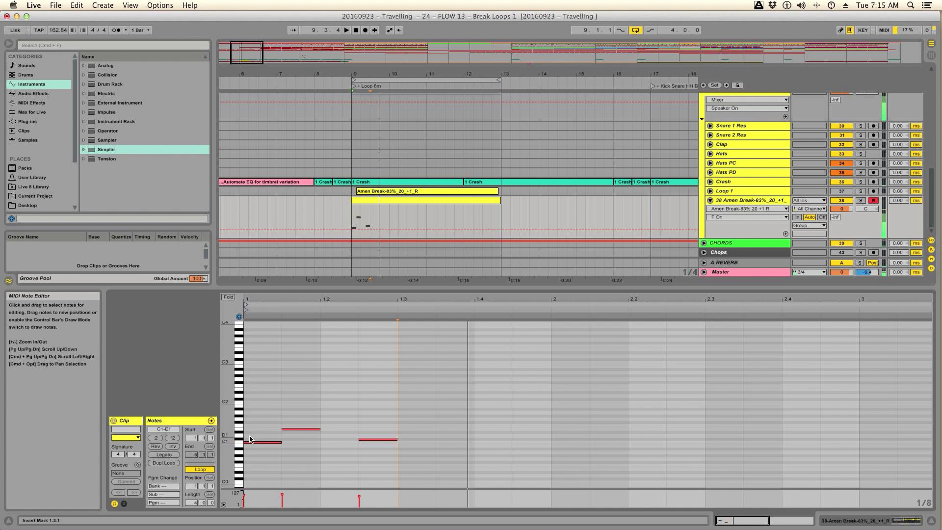
- Step-enter D1 notes at 1.3.1 and 1.4.1 and play back the first bar
key(w)
key(Right)
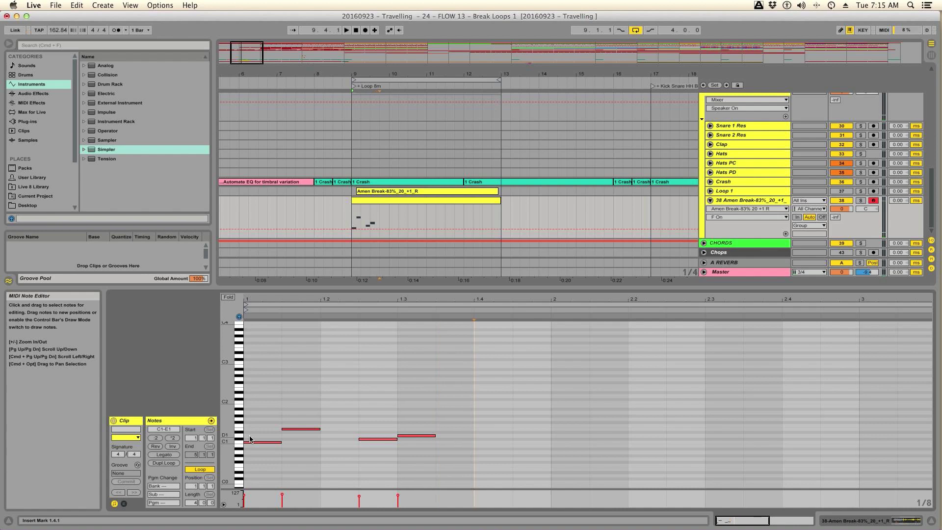
key(w)
key(Right)
key(space)
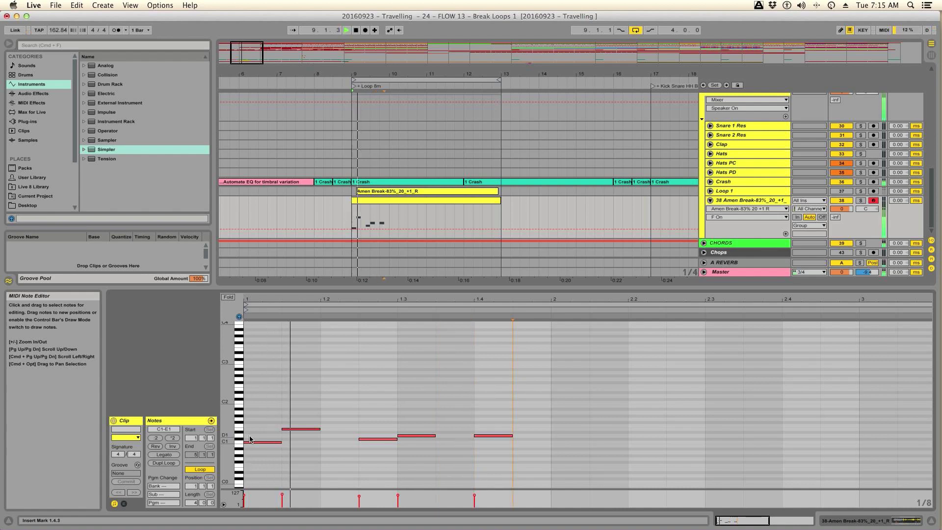
key(space)
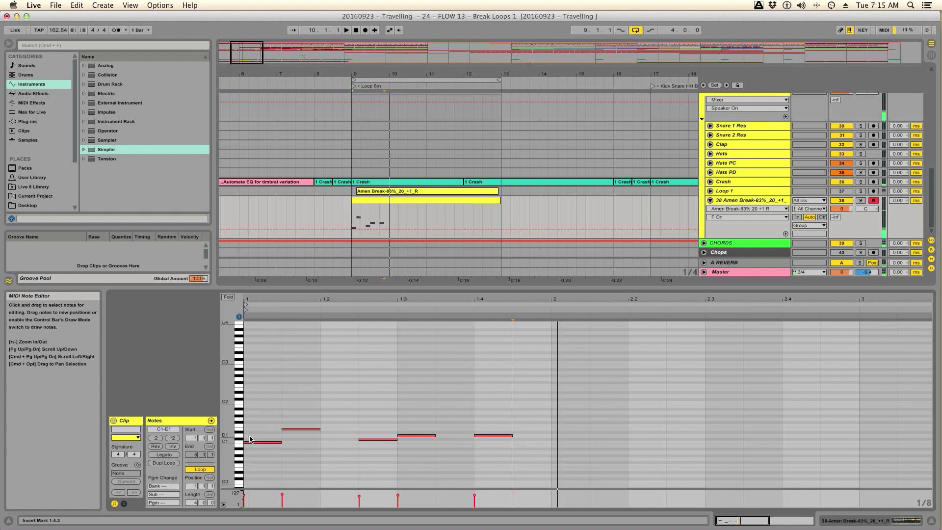
- Compare the first bar with the soloed Travelling group, leaving the solo off, and save the set
scroll(854, 118, up, 10)
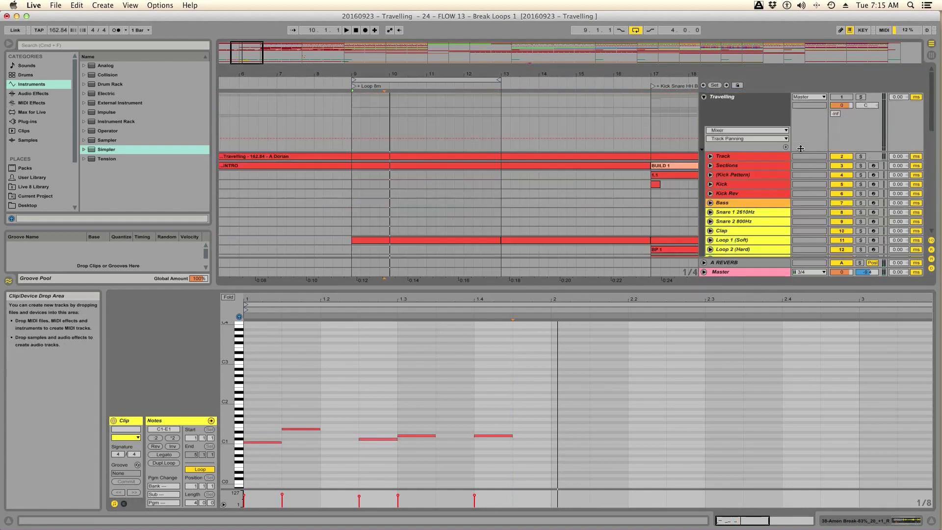
click(861, 97)
key(space)
click(861, 97)
key(space)
scroll(416, 362, down, 5)
scroll(415, 362, up, 1)
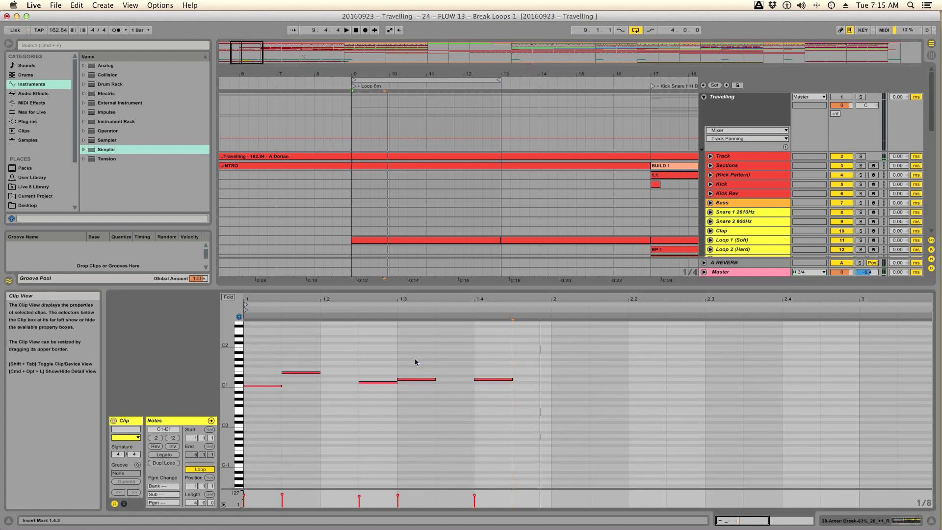
key(super+s)
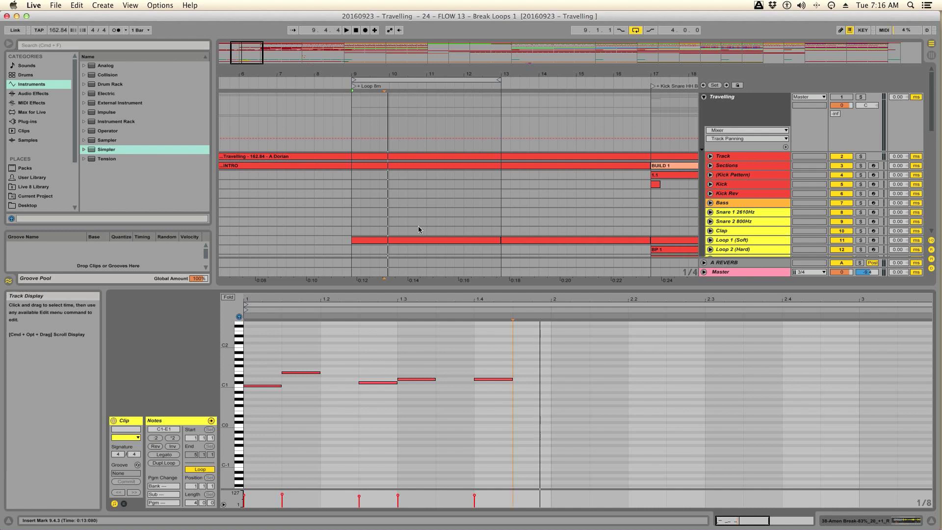
- Play the arrangement from bar 10 and from bar 9 to check the slice pattern
scroll(417, 235, down, 3)
scroll(400, 244, down, 1)
scroll(400, 244, right, 1)
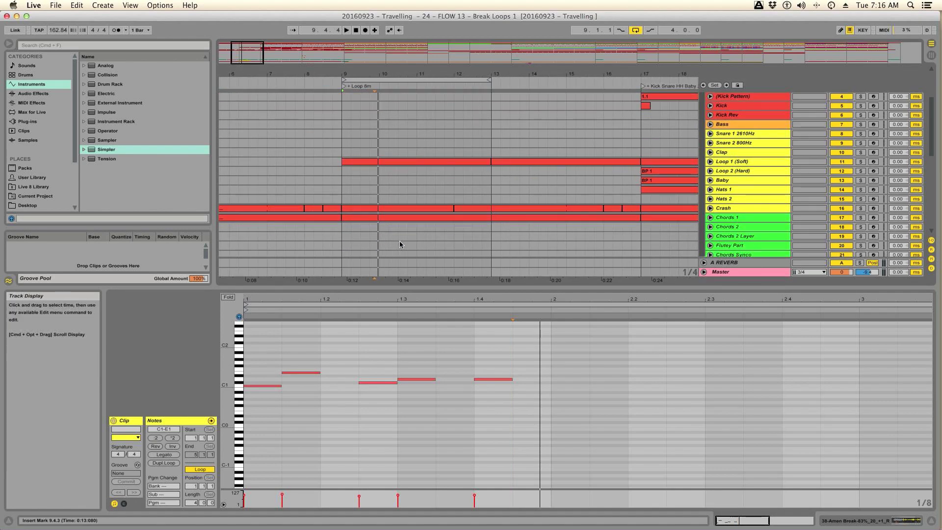
scroll(399, 243, down, 5)
scroll(400, 244, right, 1)
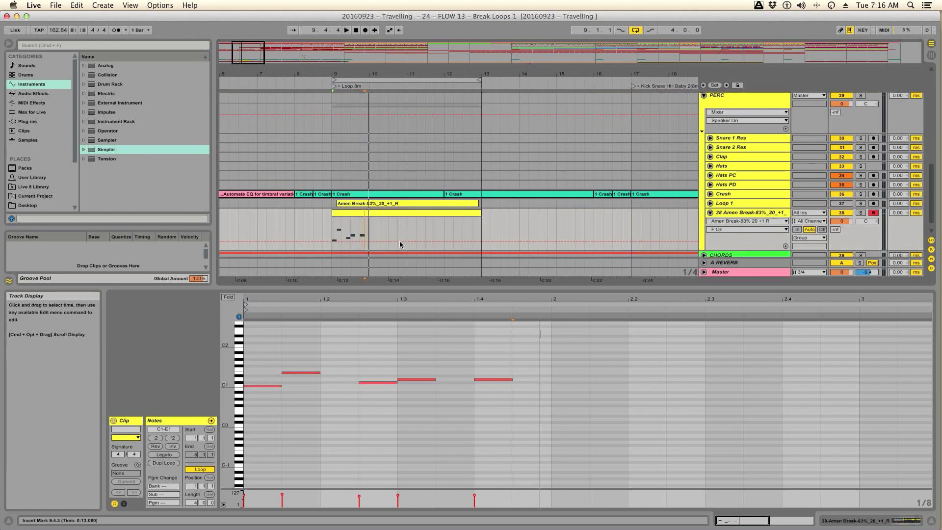
click(372, 221)
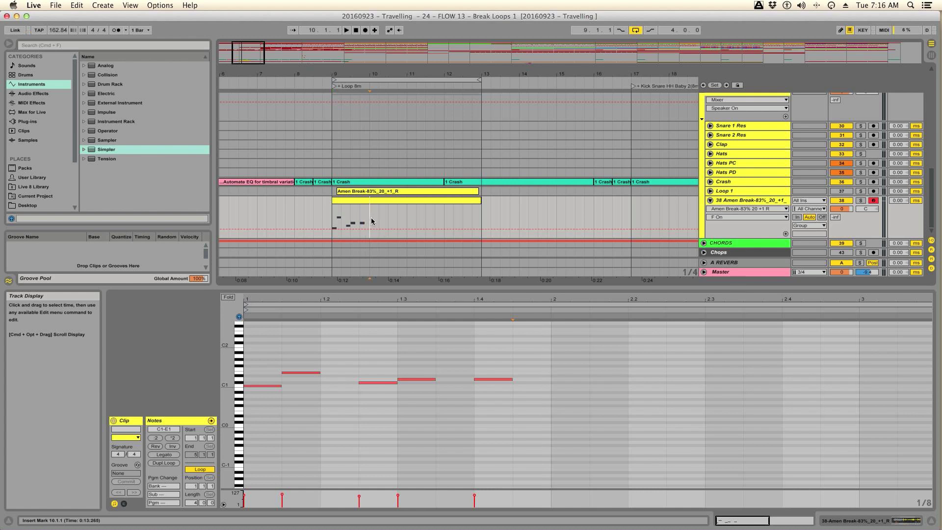
key(space)
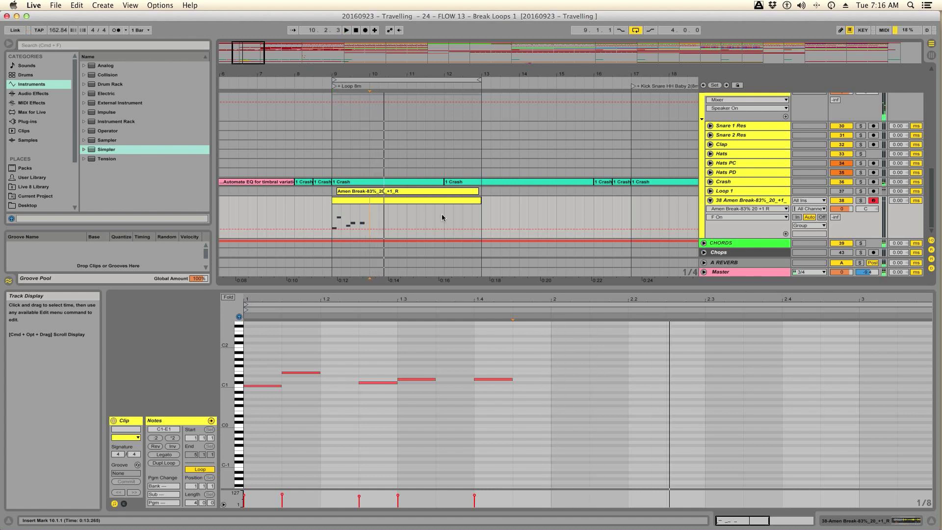
key(space)
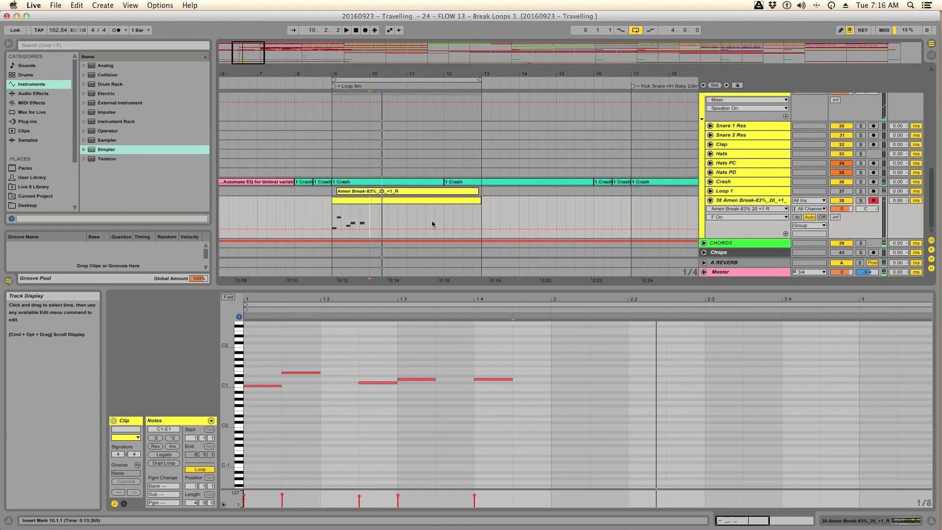
click(333, 216)
key(space)
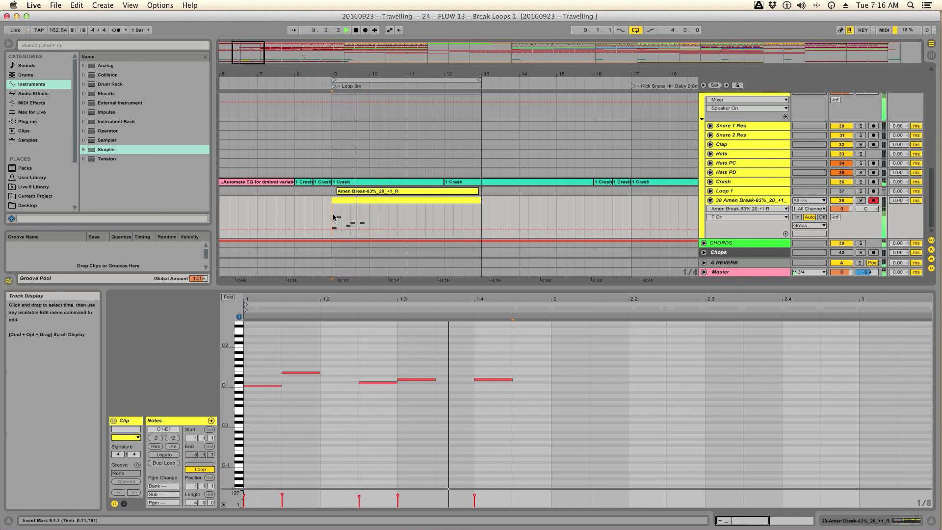
key(space)
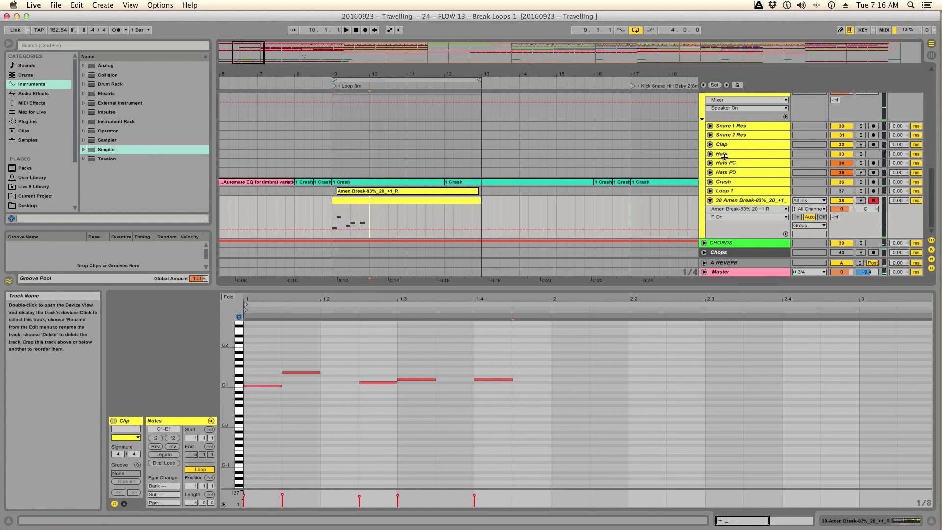
- Solo the Travelling group and listen to the original loop from bar 10, leaving the solo off
scroll(724, 157, up, 15)
click(862, 98)
key(space)
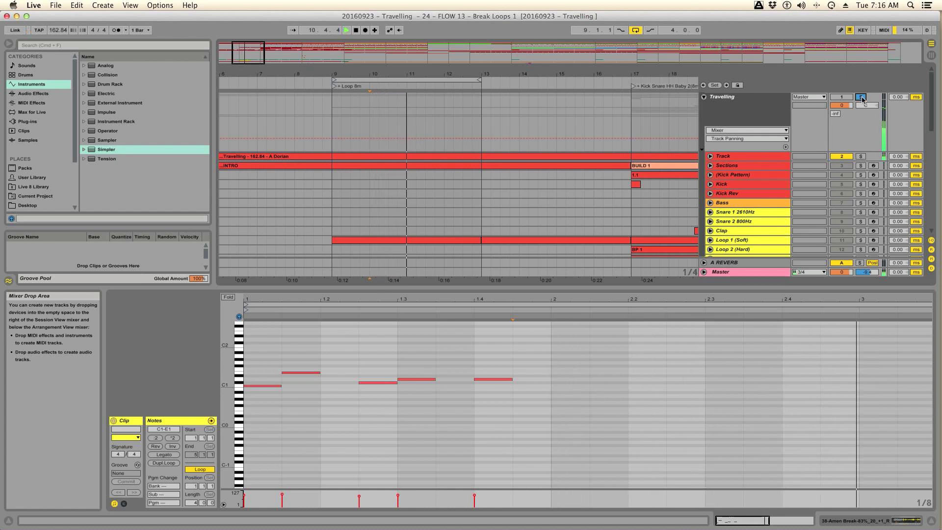
key(space)
click(554, 379)
key(space)
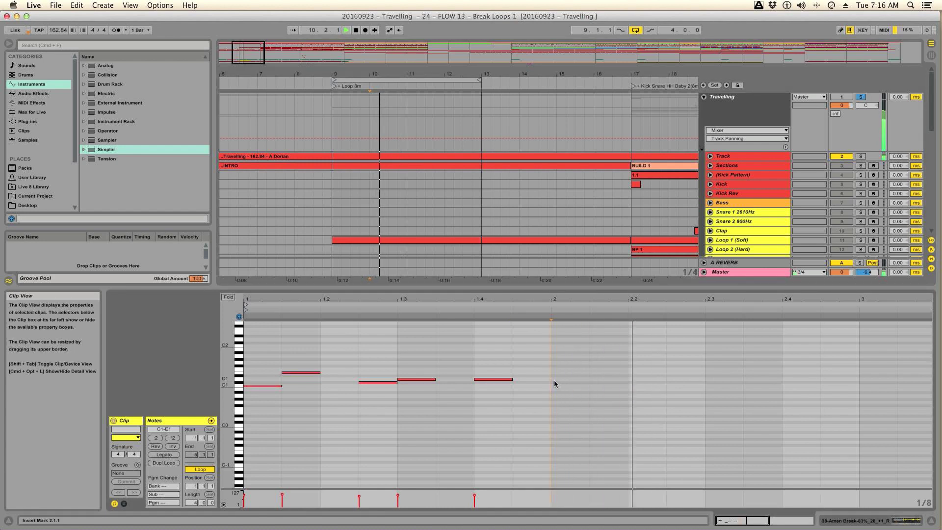
key(space)
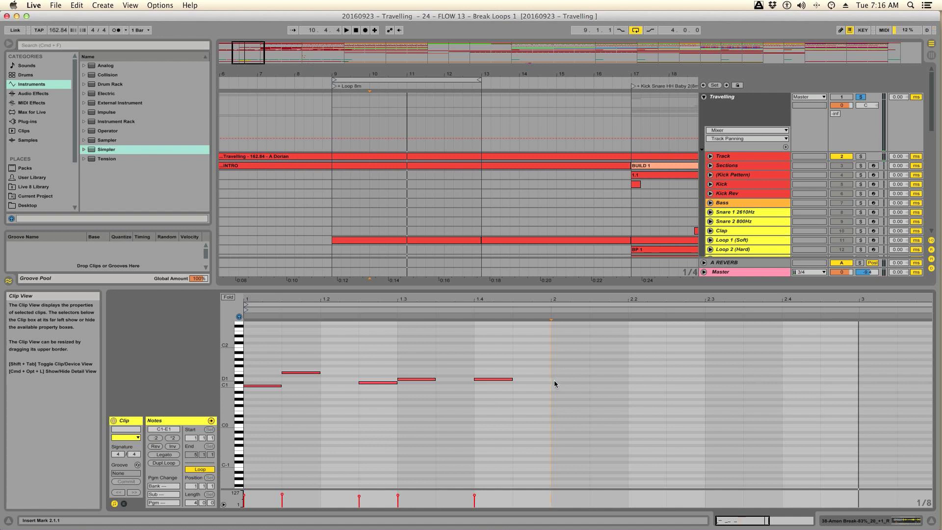
click(861, 97)
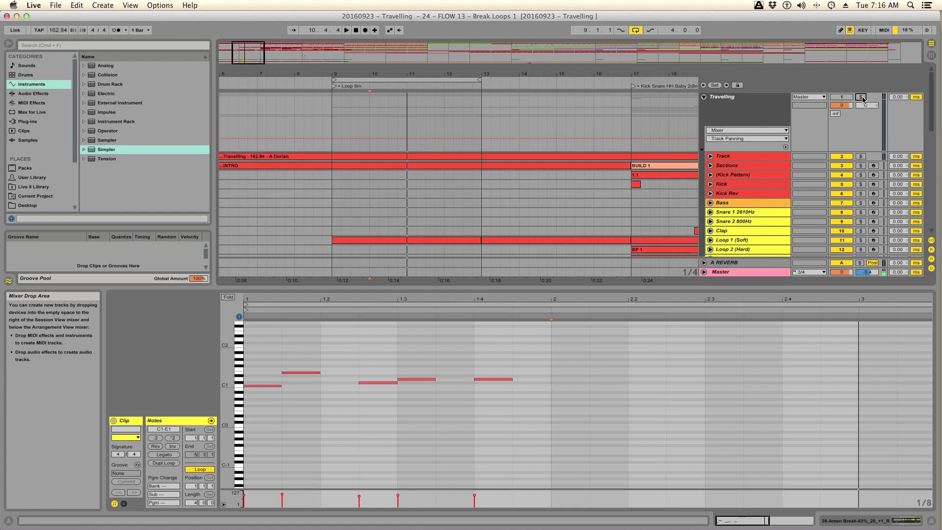
click(862, 98)
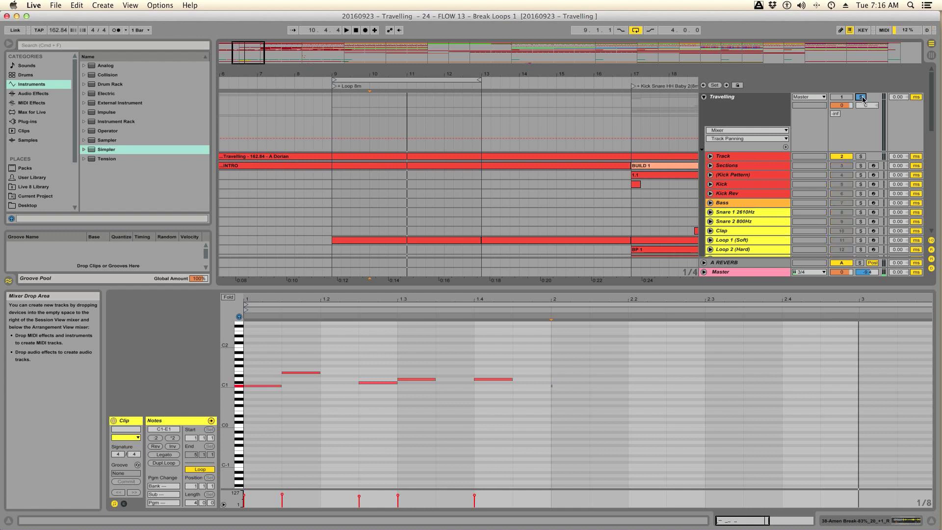
click(862, 98)
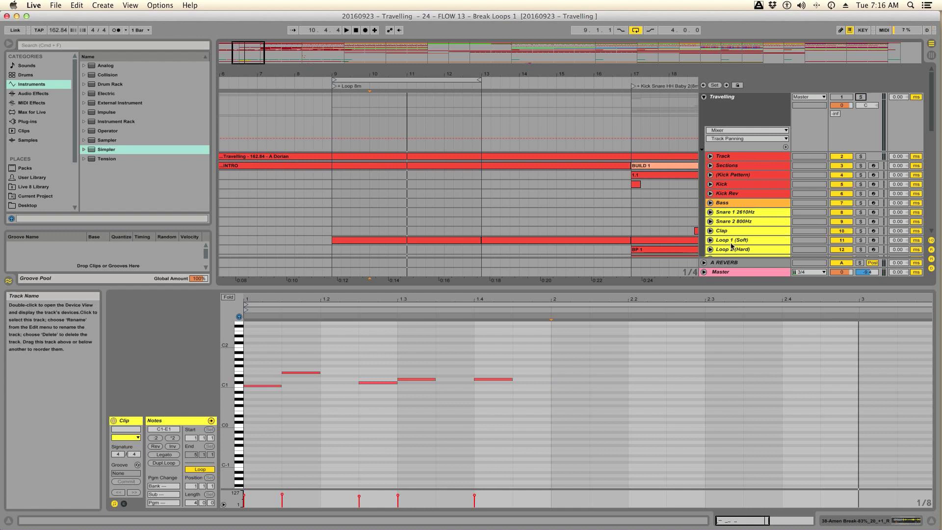
- Step-enter C1 at 2.1.1 and D1 at 2.1.3, and play back the second bar
click(557, 378)
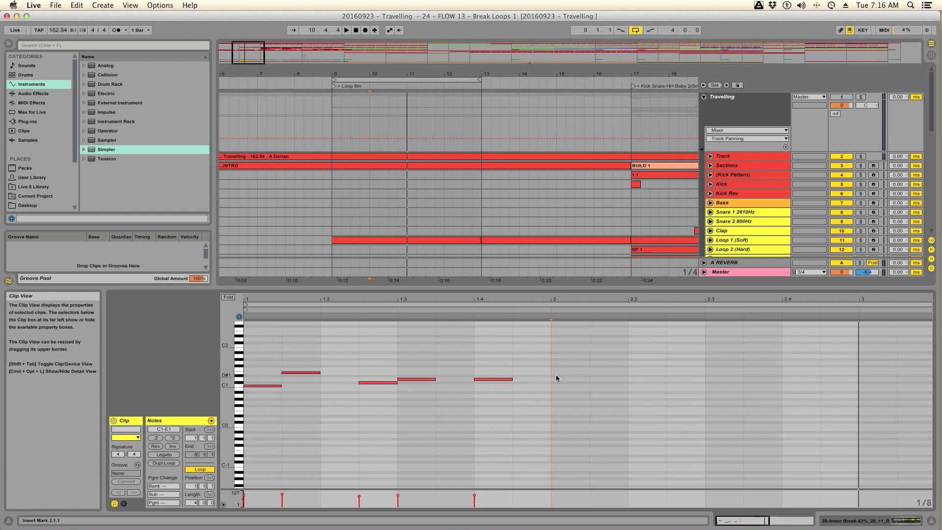
key(Right)
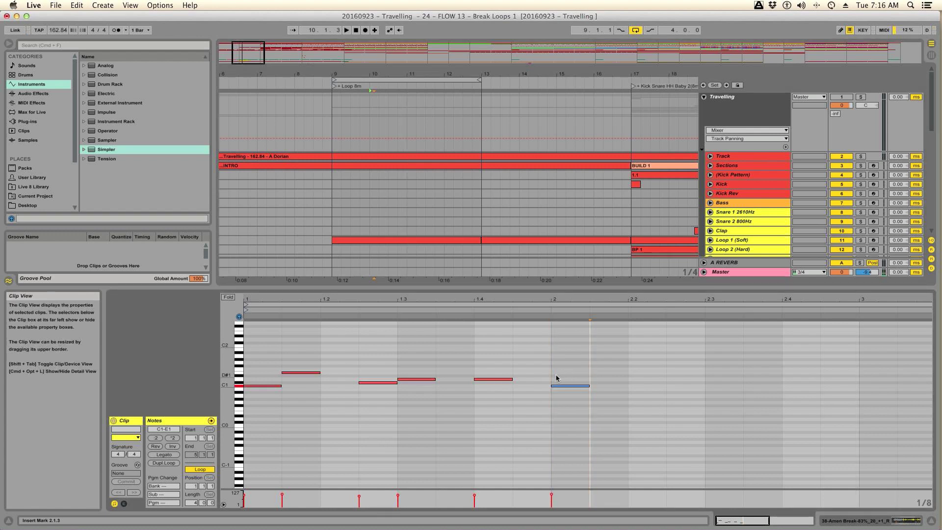
key(Right)
key(space)
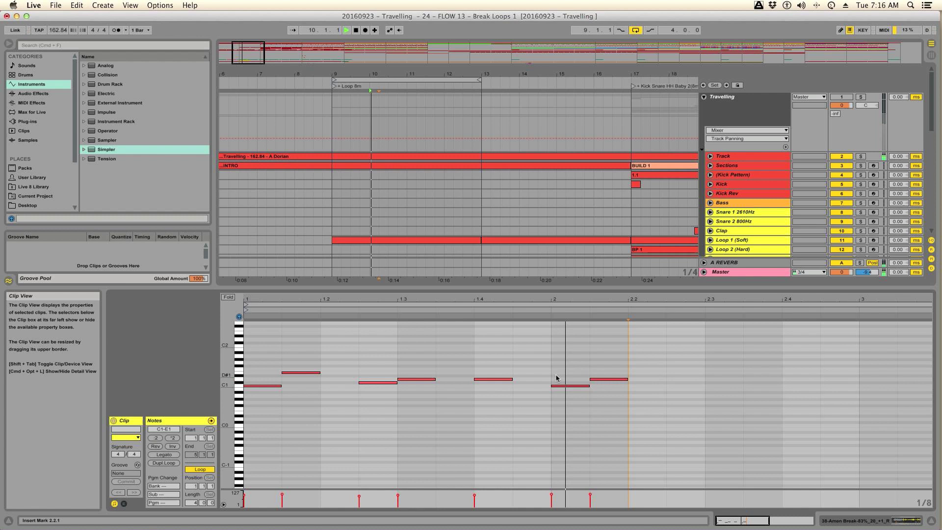
key(space)
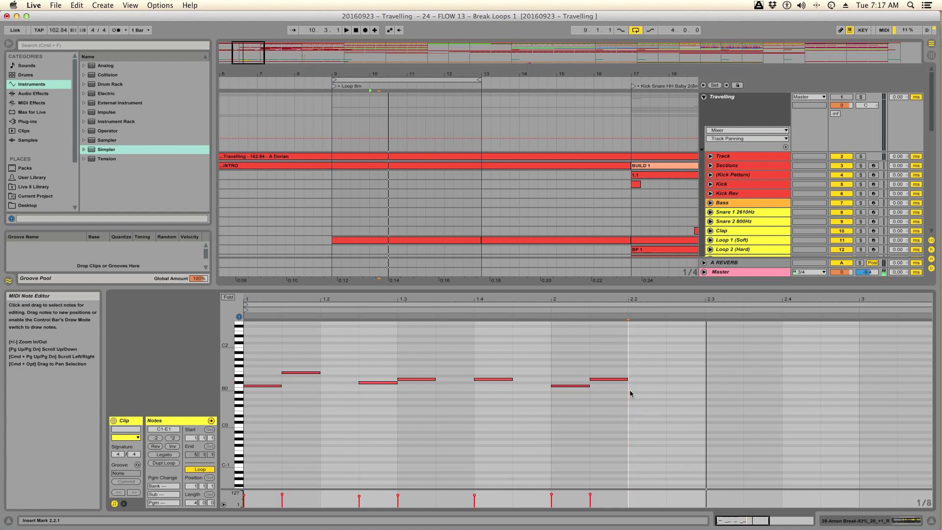
- Step-enter C#1 at 2.2.1, undo the extra C#1 at 2.2.3, and play back from 2.1.1
key(super+v)
key(super+v)
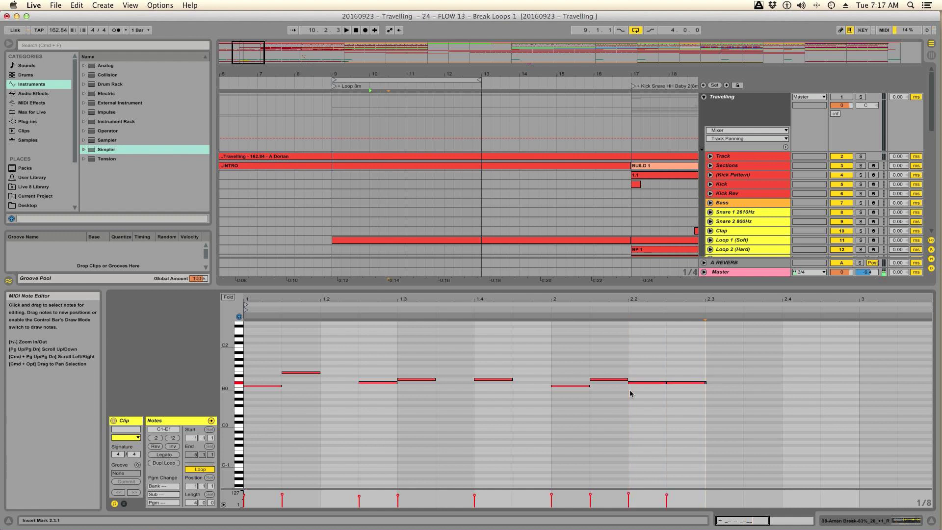
key(super+z)
click(557, 380)
key(space)
key(space)
drag(661, 365, 587, 395)
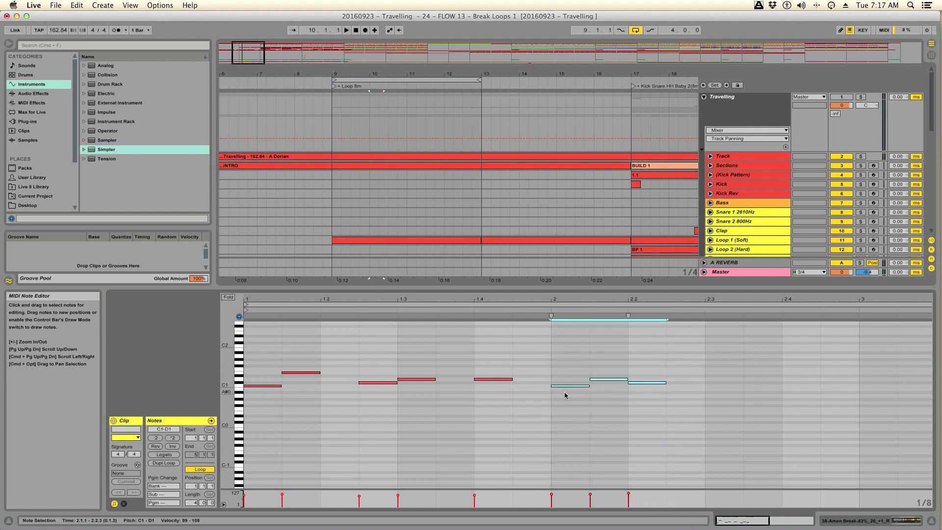
drag(652, 395, 622, 374)
key(super+a)
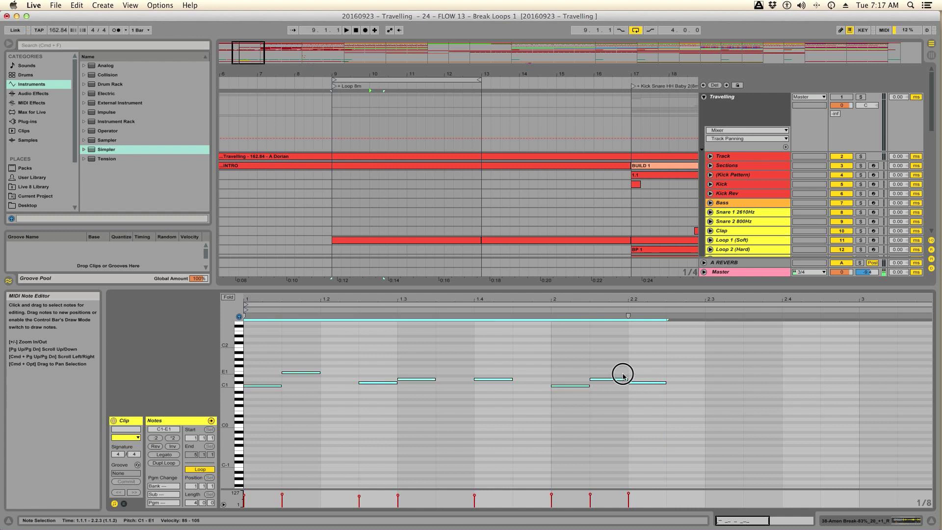
drag(669, 402, 622, 368)
key(super+a)
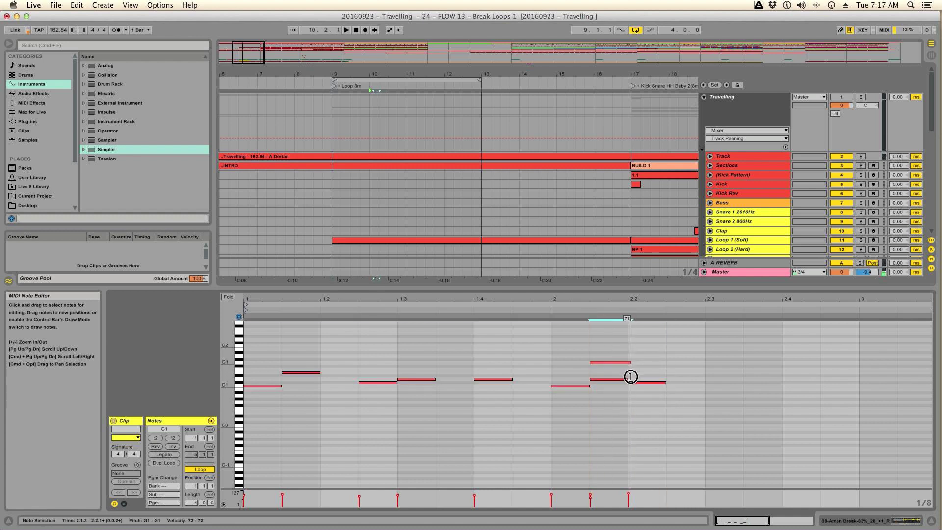
key(Delete)
- Delete the C#1 note at 2.2.1 and the D1 note at 2.1.3
click(652, 382)
key(Delete)
click(617, 380)
key(Delete)
- Play the clip from 2.1.1 and compare it with the soloed Travelling group, leaving the solo off
click(564, 372)
key(space)
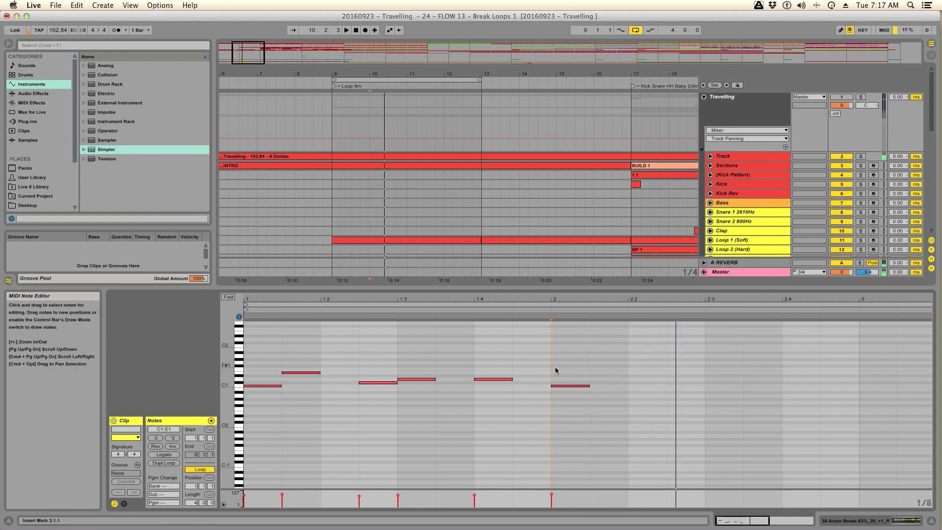
click(859, 97)
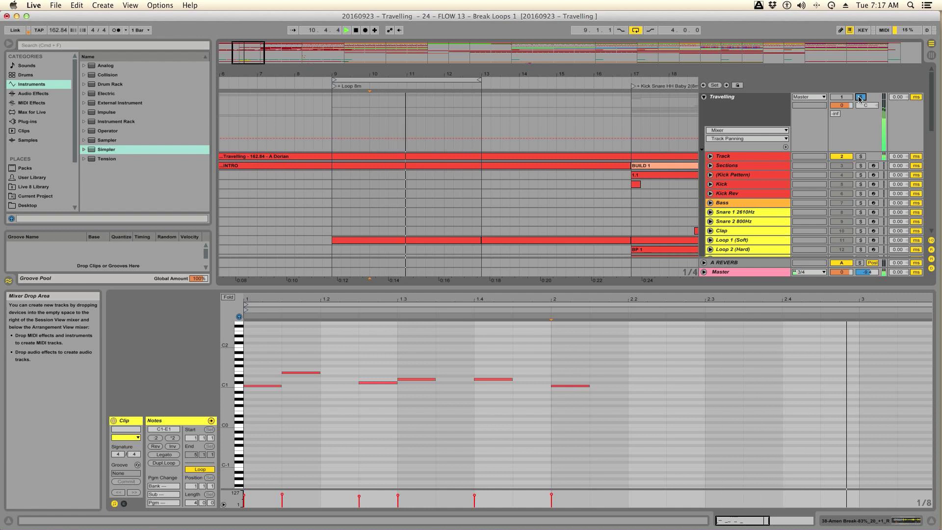
key(space)
click(859, 97)
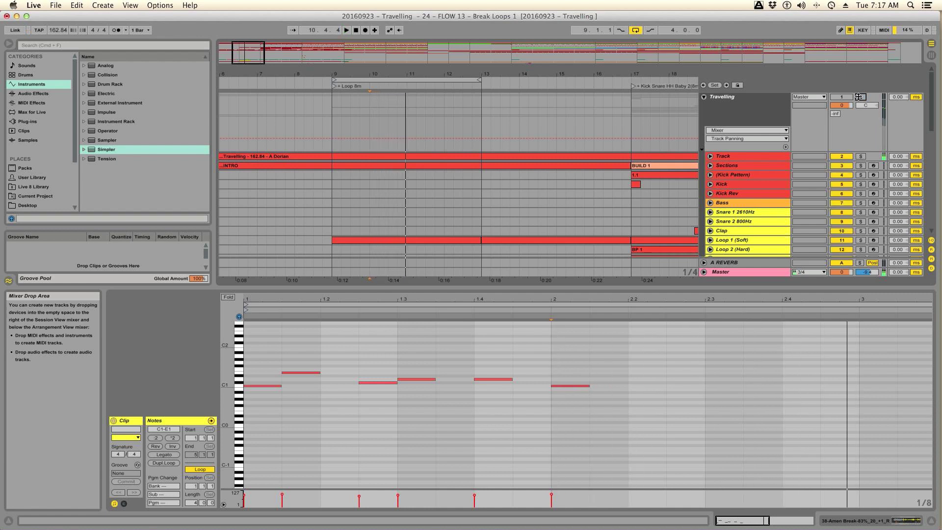
- Step-enter D1 at 2.1.3 and C#1 at 2.2.3, playing back the pattern after each note
click(555, 396)
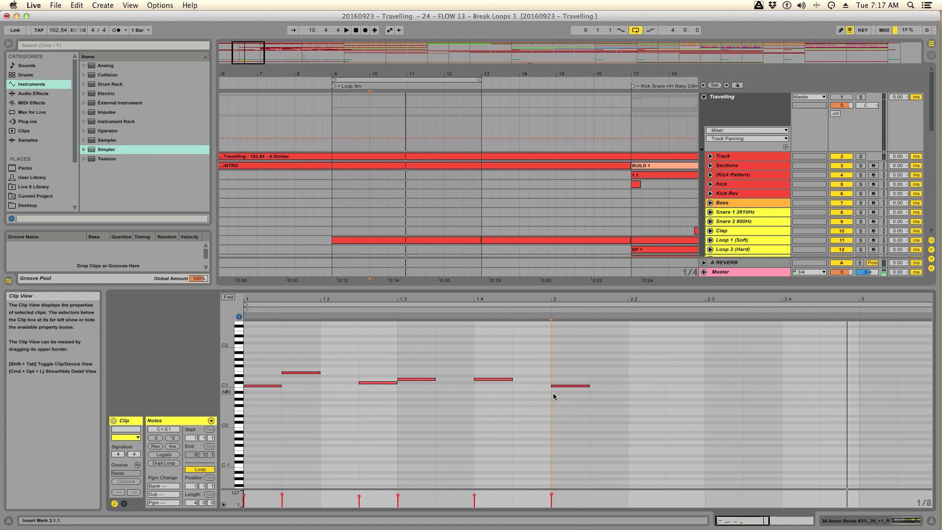
key(Right)
key(space)
key(space)
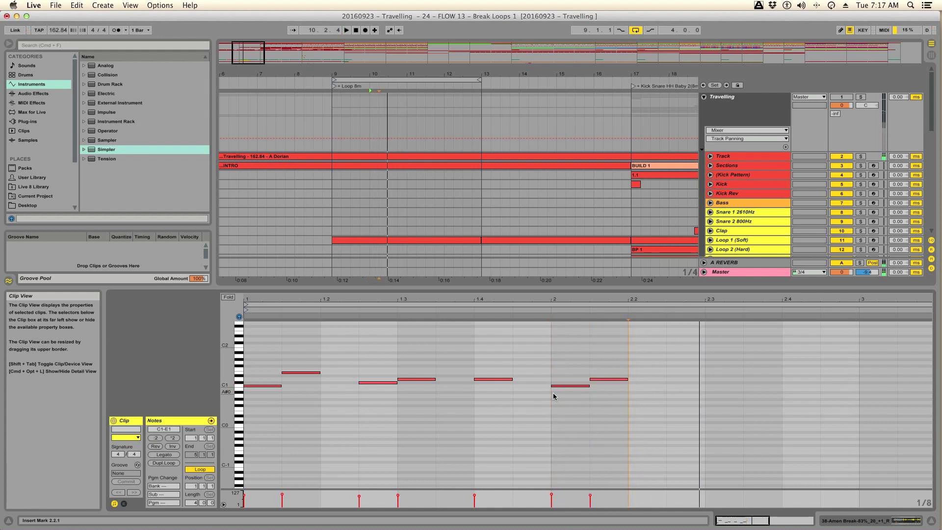
key(space)
key(Right)
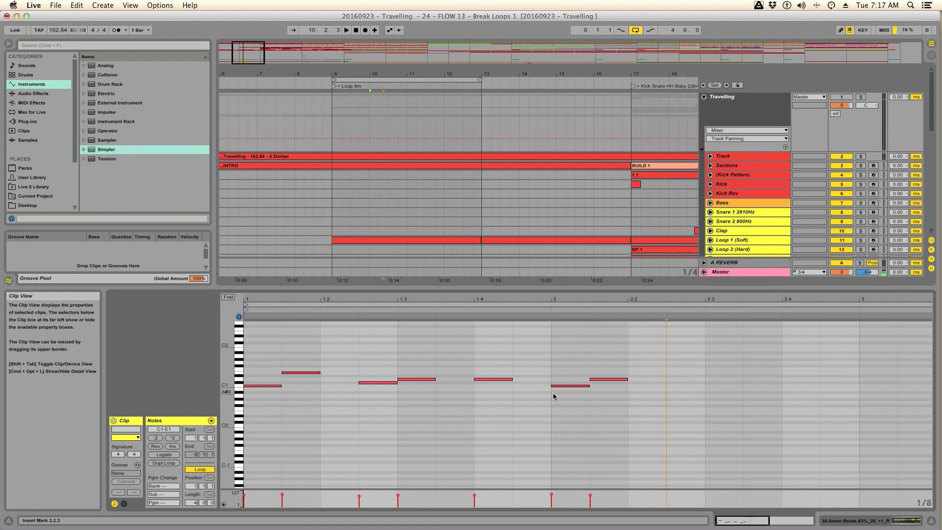
key(Right)
key(space)
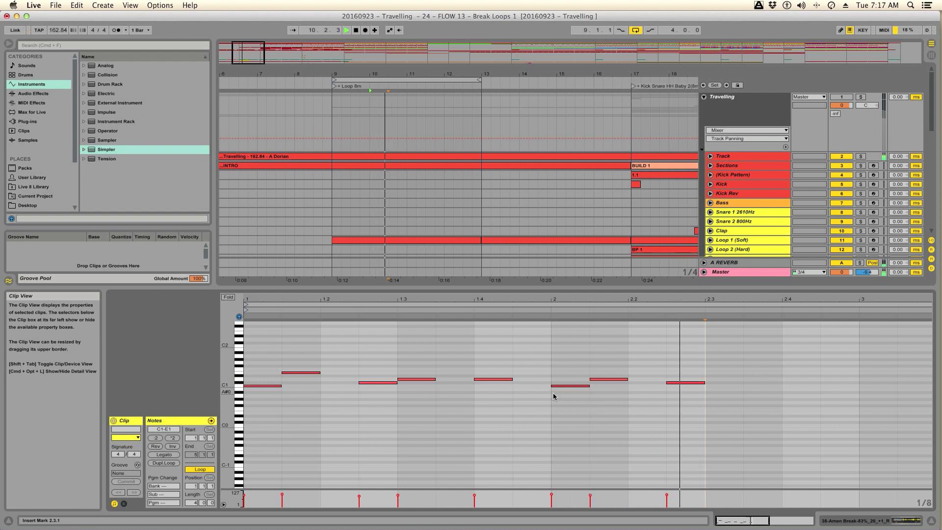
key(space)
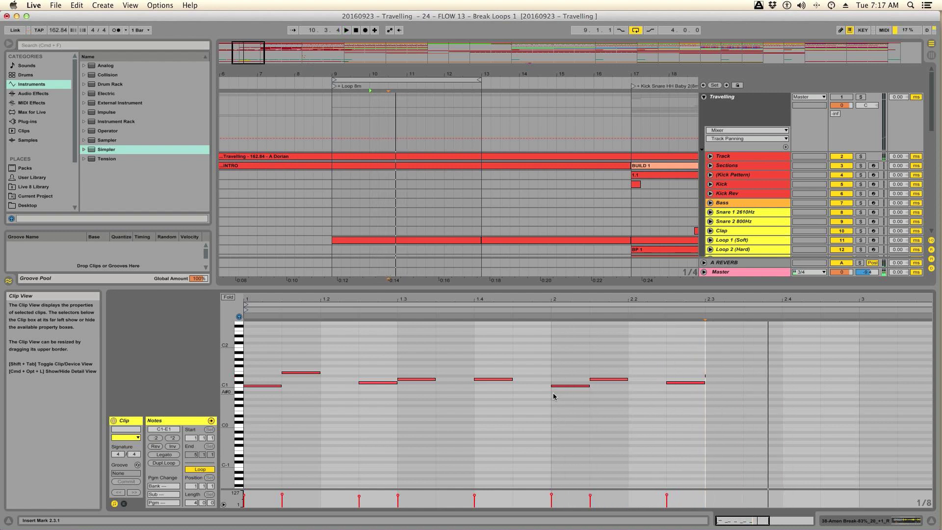
- Try a step-entered C#1 at 2.3.1, play it back, and undo it
key(Right)
key(space)
key(space)
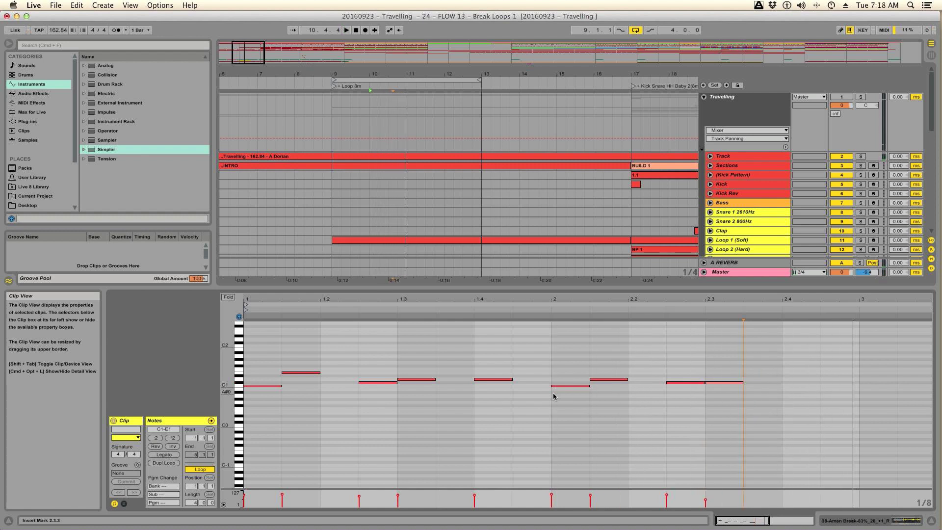
key(super+z)
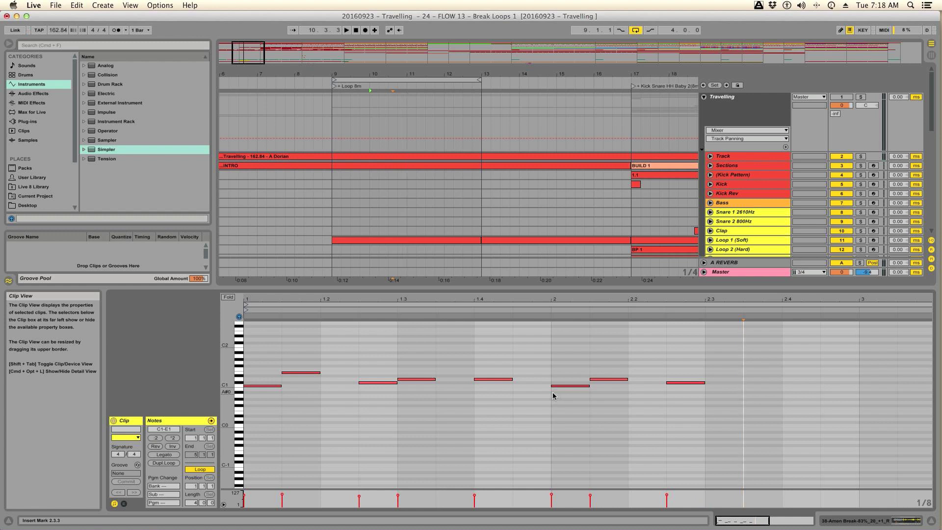
- Duplicate the C#1 note at 2.2.3 to 2.3.1 and place the insert mark at 2.3.3
drag(692, 362, 683, 402)
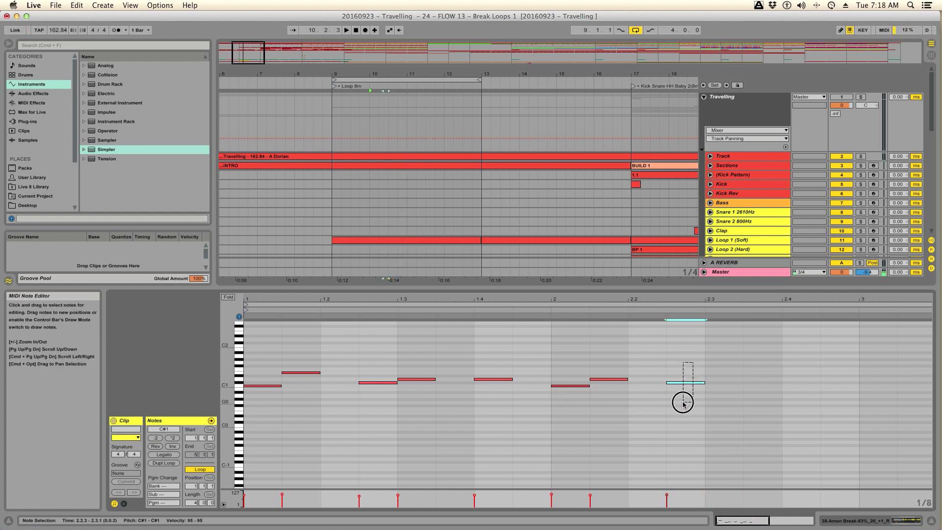
key(super+d)
click(745, 392)
scroll(743, 392, right, 5)
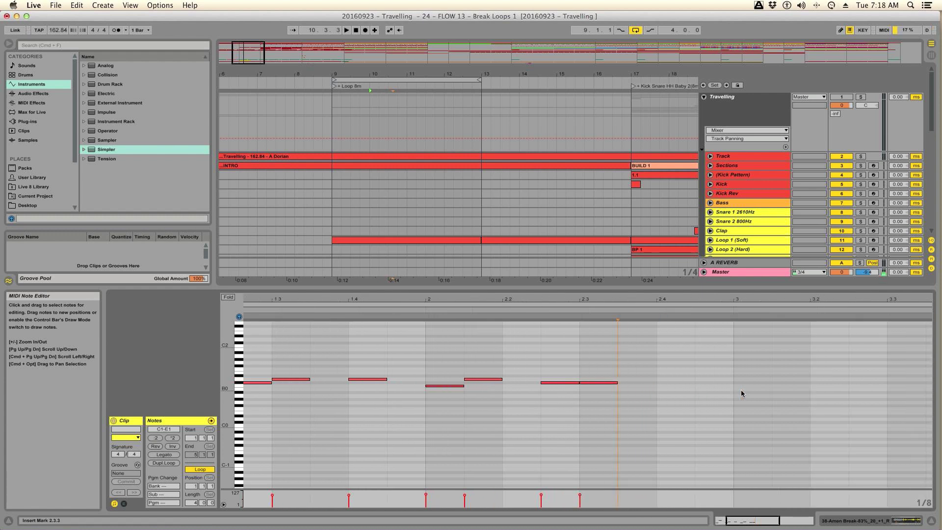
- Play back the second bar and compare it with the soloed Travelling group, leaving the solo off
key(space)
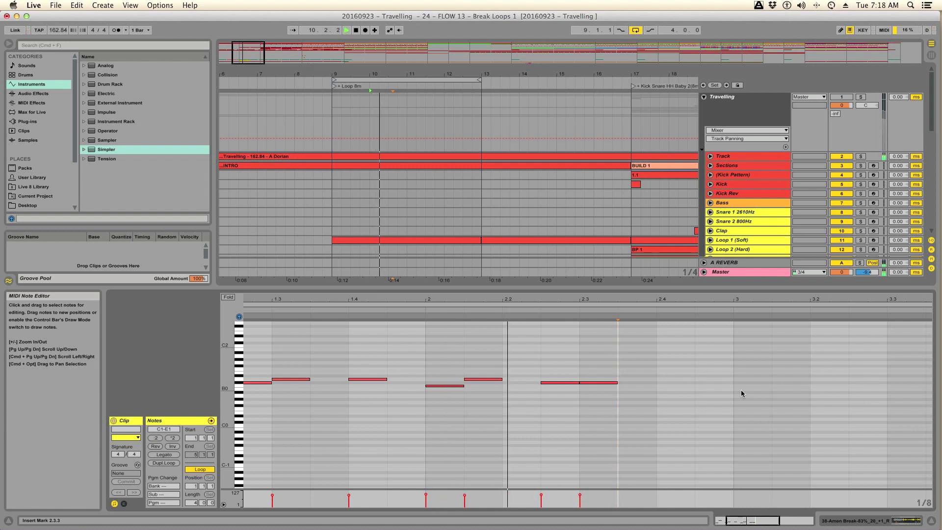
click(861, 96)
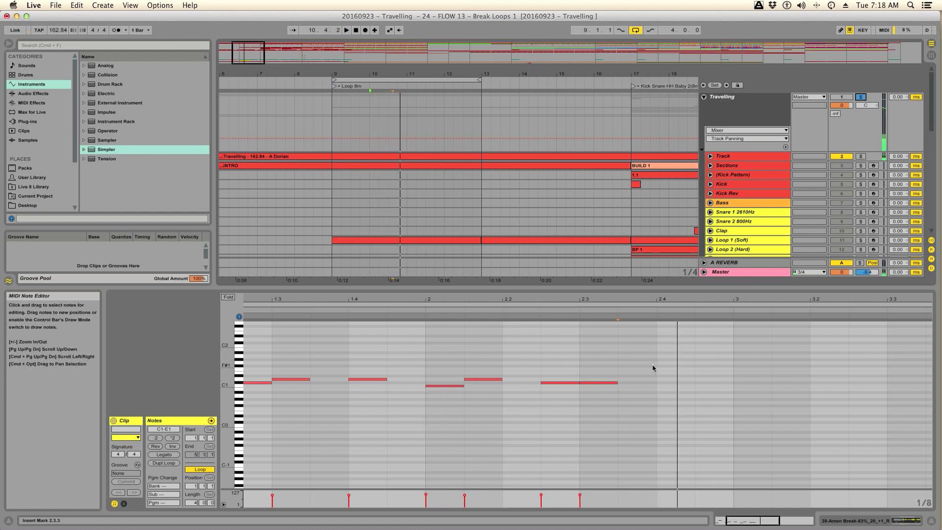
key(space)
key(space)
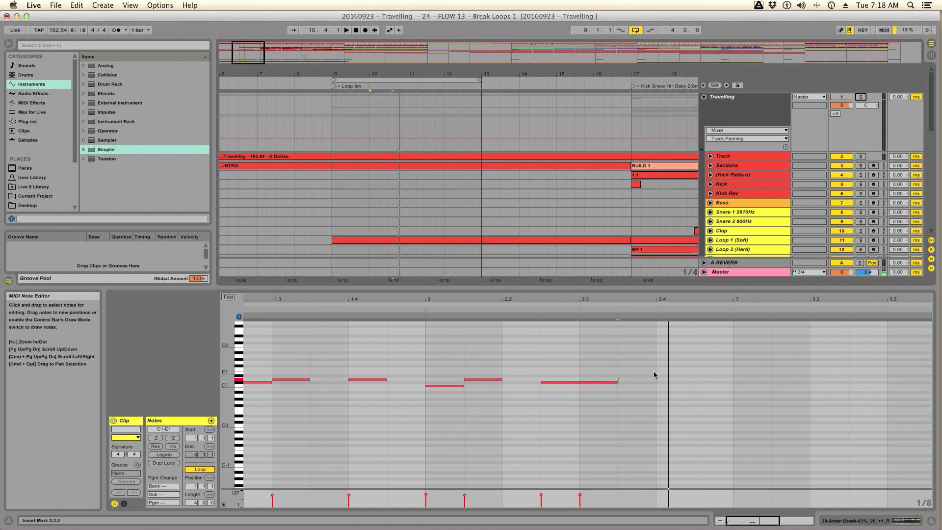
- Step-enter D1 at 2.3.3 and play back the second bar
key(s)
key(s)
double_click(624, 378)
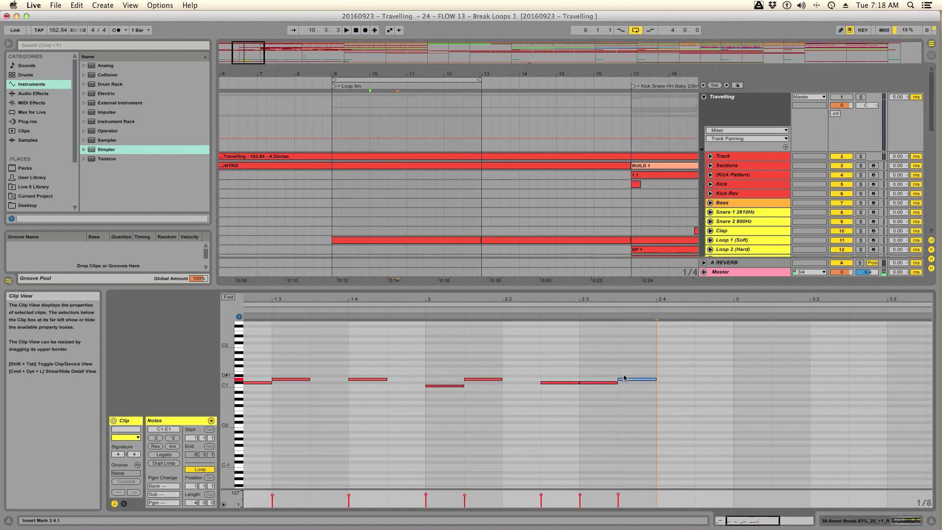
key(space)
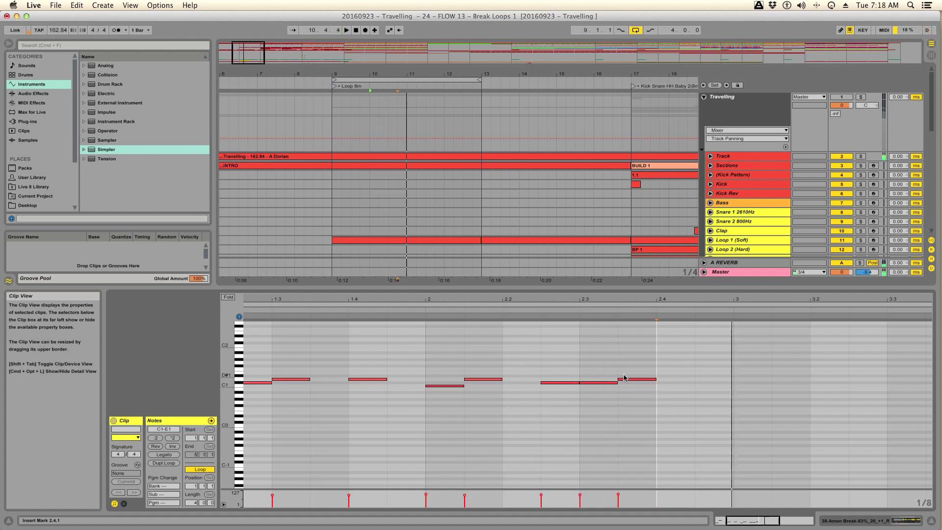
key(space)
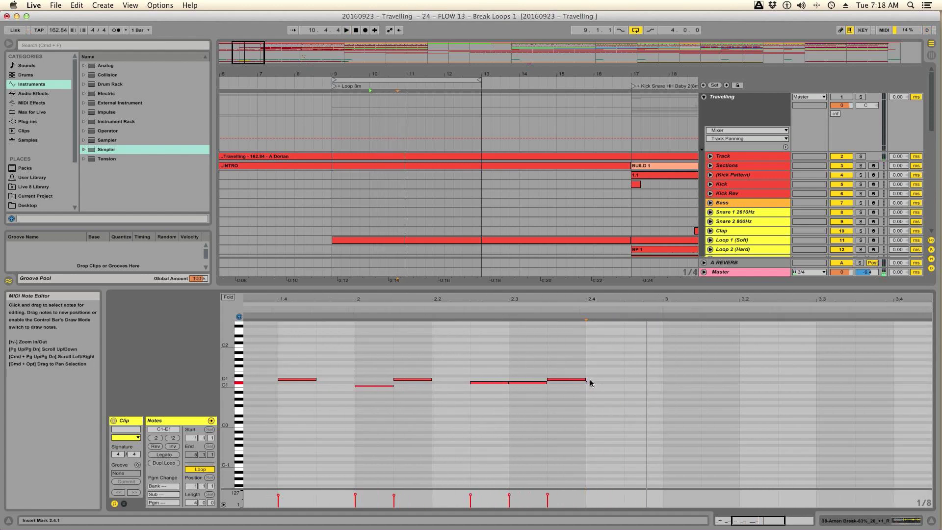
- Step-enter C#1 at 2.4.1 and 2.4.3, and play back the clip from 2.1.1
key(Right)
key(Right)
scroll(590, 383, left, 5)
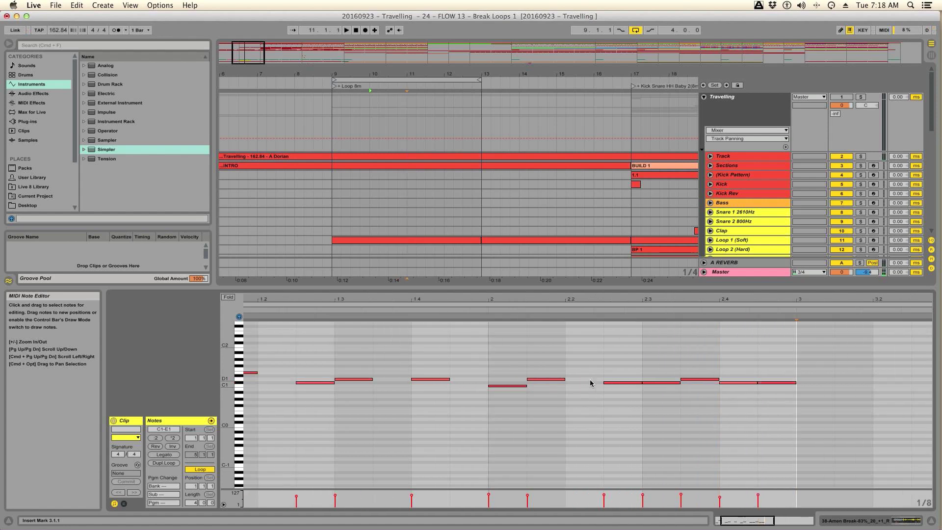
click(490, 402)
key(space)
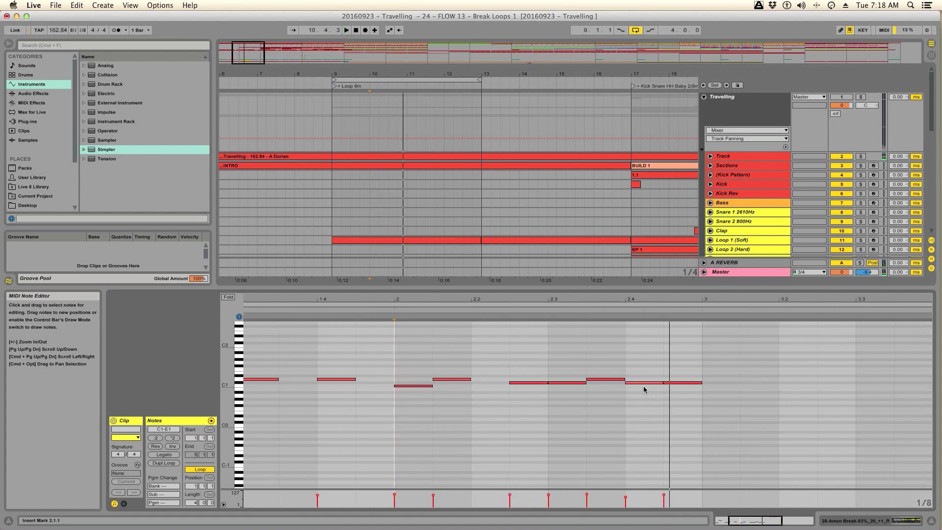
key(space)
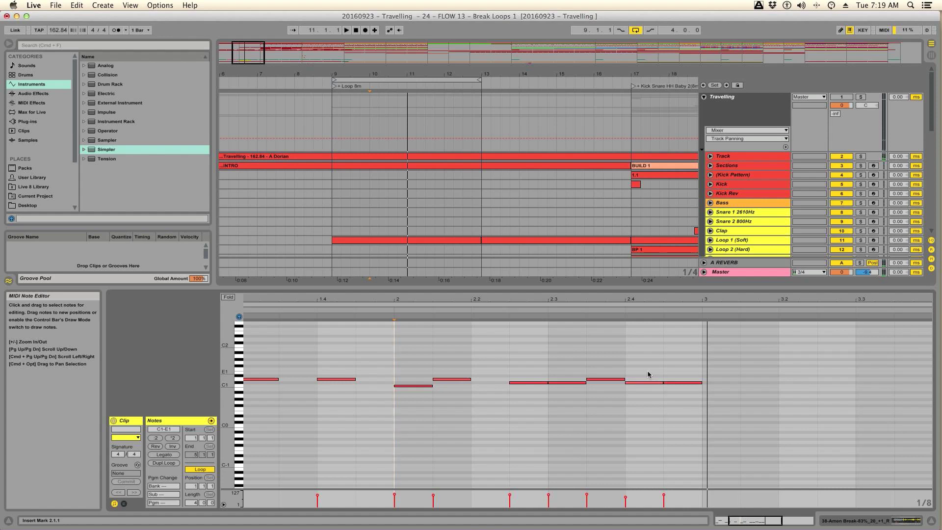
- Solo the Travelling group, listen to the original loop's second bar, and turn the solo off
click(862, 98)
key(space)
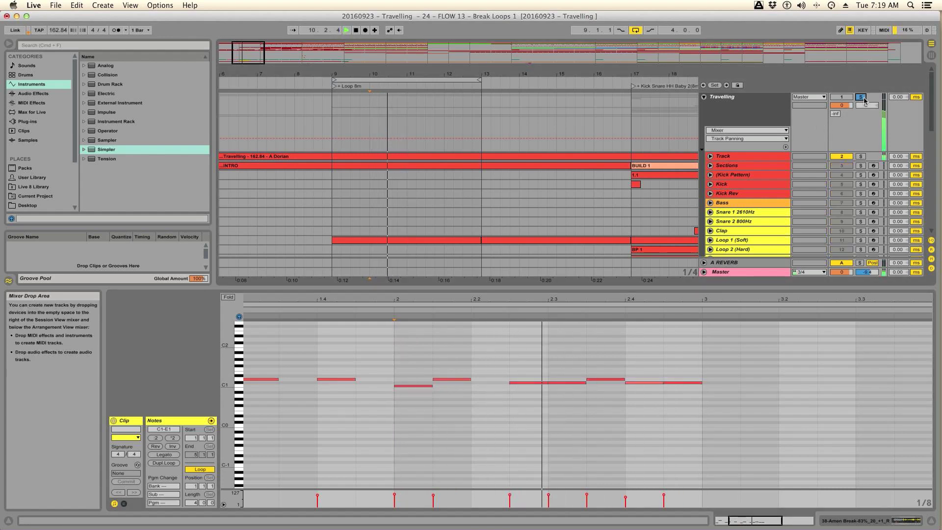
key(space)
click(864, 100)
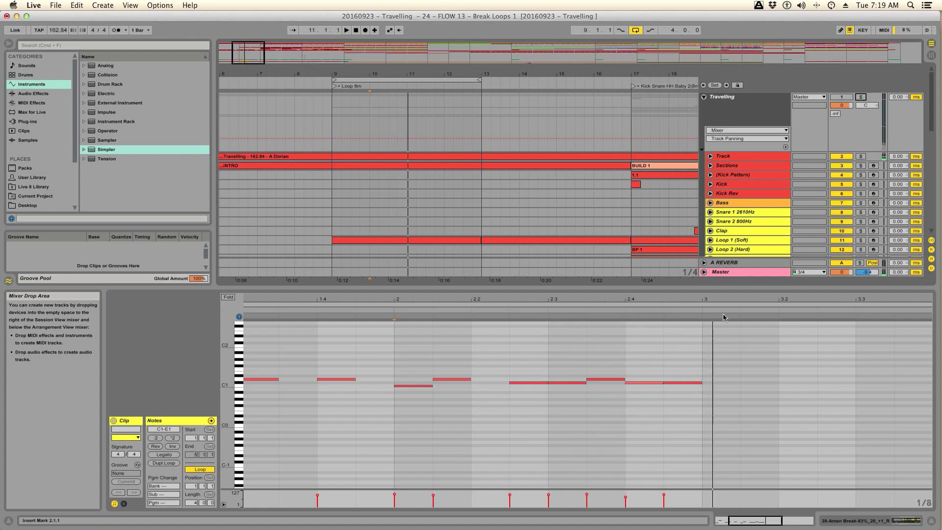
- Delete the C#1 note at 2.4.1 and play back the second bar from 2.1.1
drag(645, 364, 634, 401)
key(Delete)
key(space)
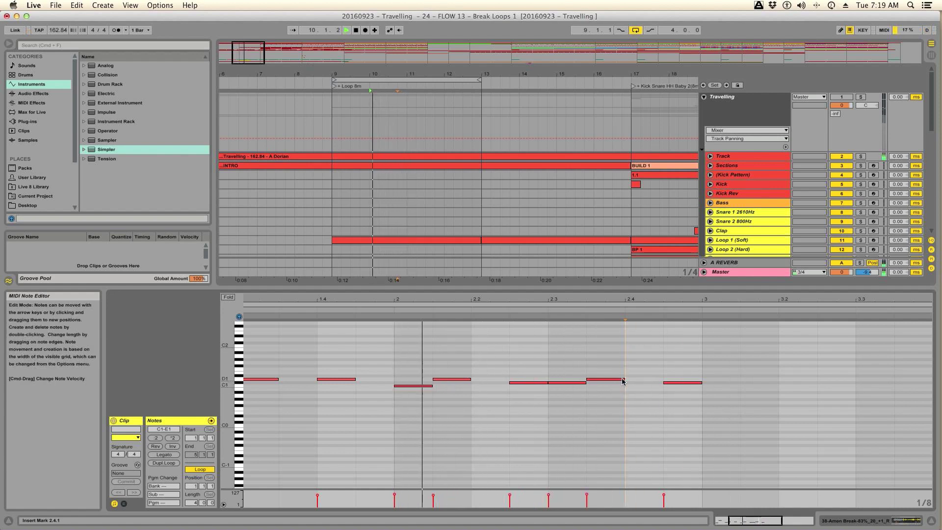
click(589, 396)
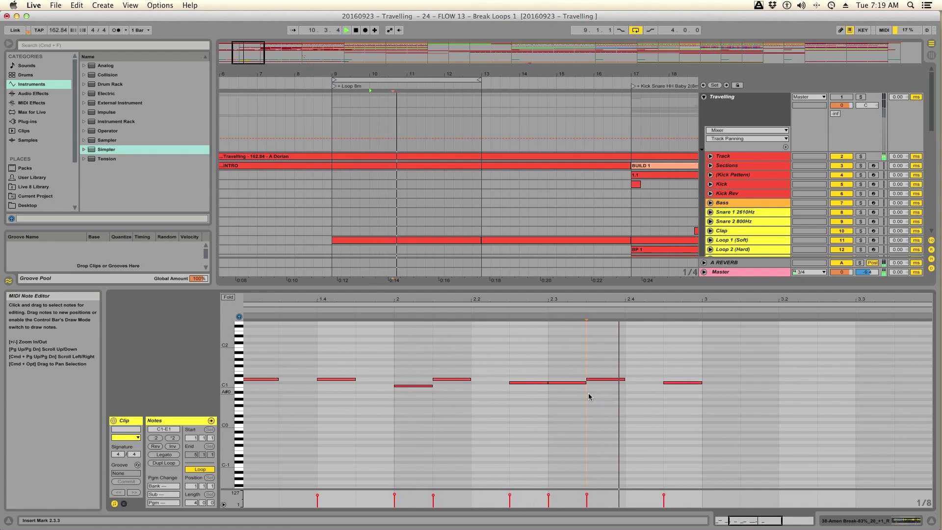
click(395, 403)
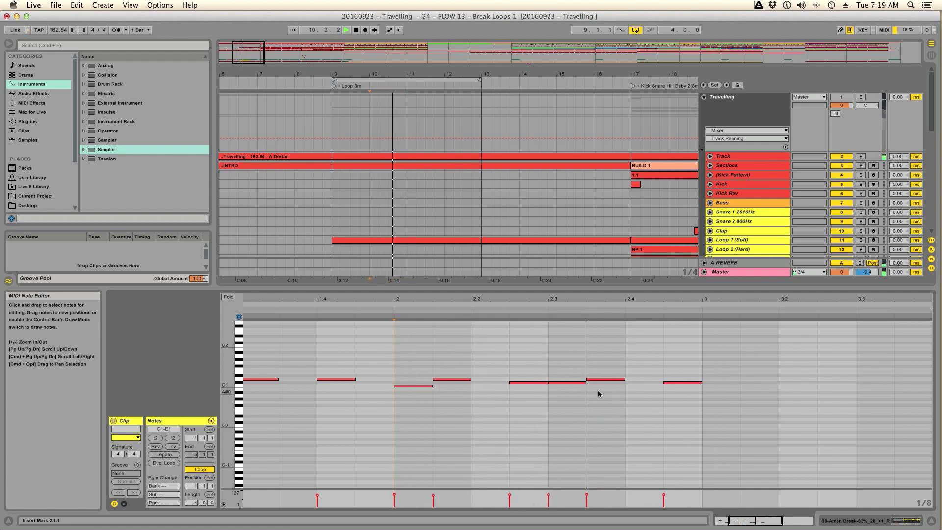
click(117, 30)
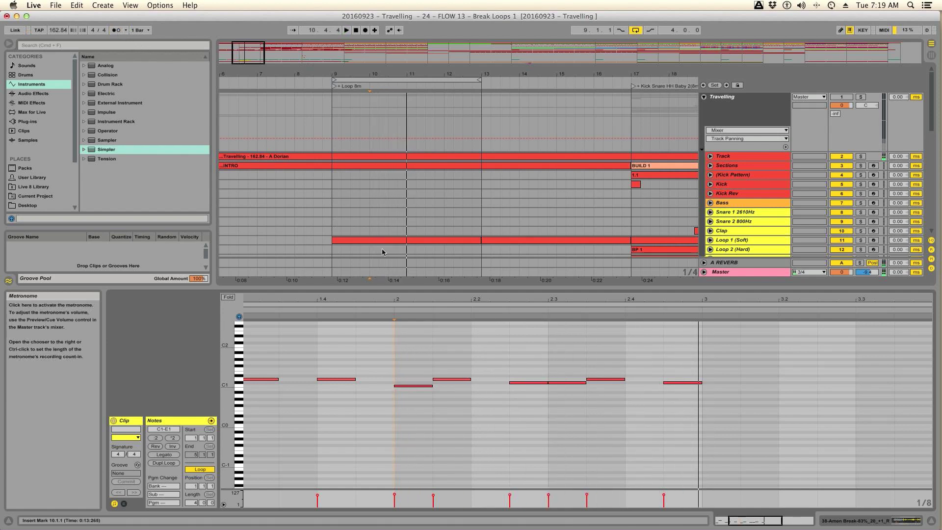
- Play the rebuilt two-bar loop from bar 9 of the arrangement
drag(438, 292, 462, 293)
click(336, 252)
key(space)
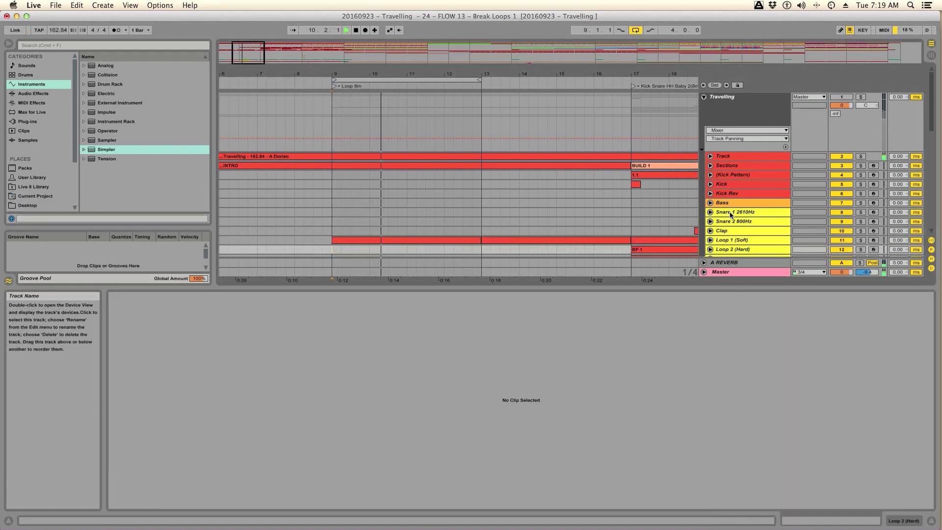
key(space)
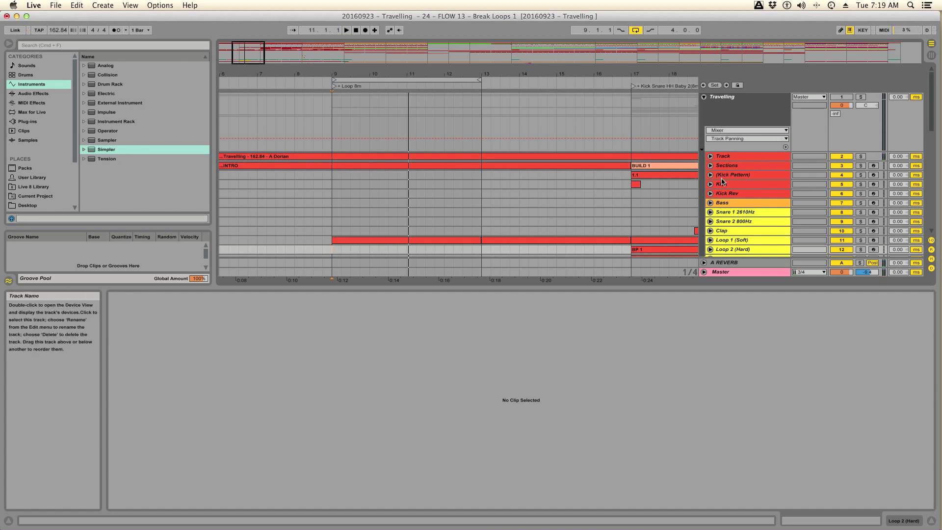
- Enlarge the arrangement area, solo the Travelling group, and listen to the original loop from bar 9
drag(644, 287, 624, 386)
click(862, 97)
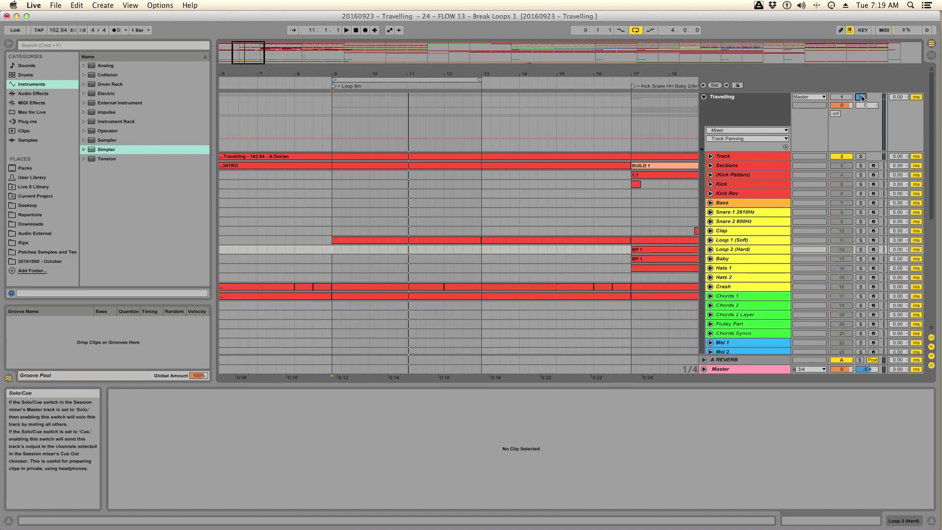
key(space)
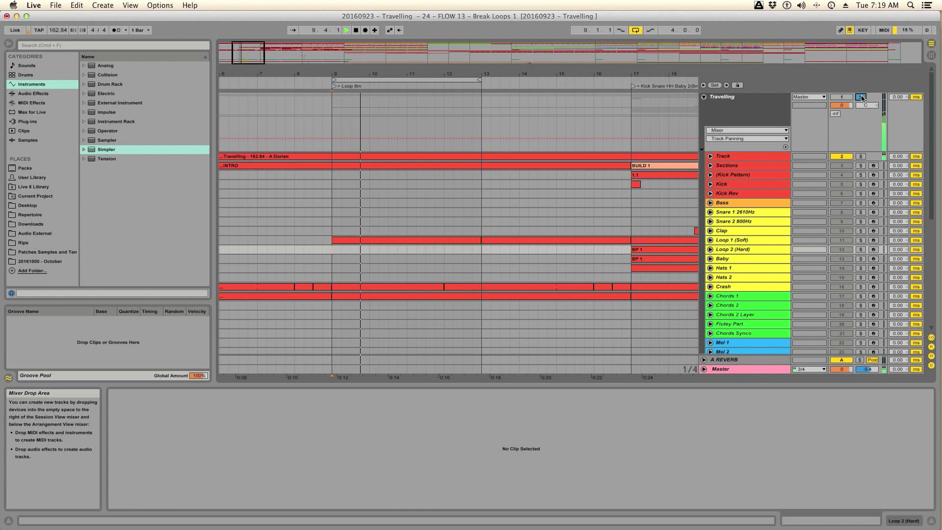
key(space)
key(space)
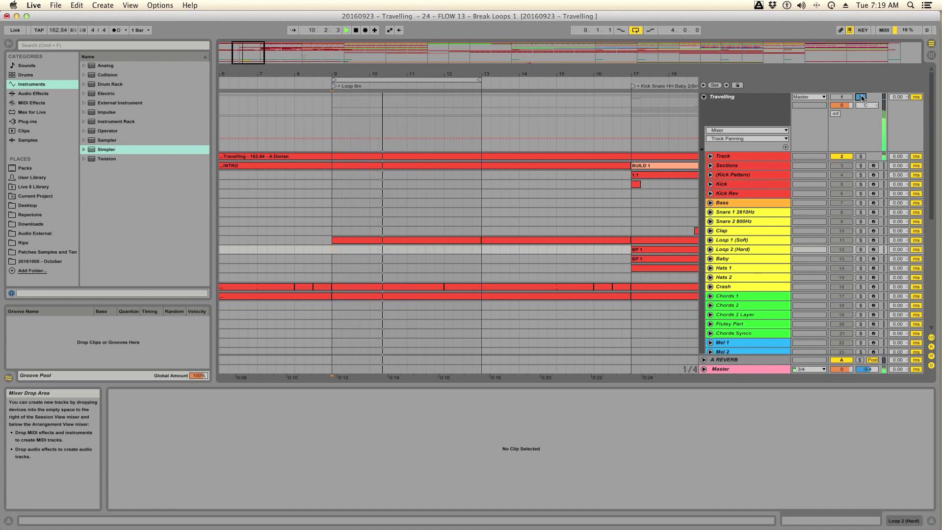
- Alternate the Travelling group's solo while replaying from bar 9 to compare the rebuilt loop with the original, leaving the solo off
click(862, 97)
key(space)
key(space)
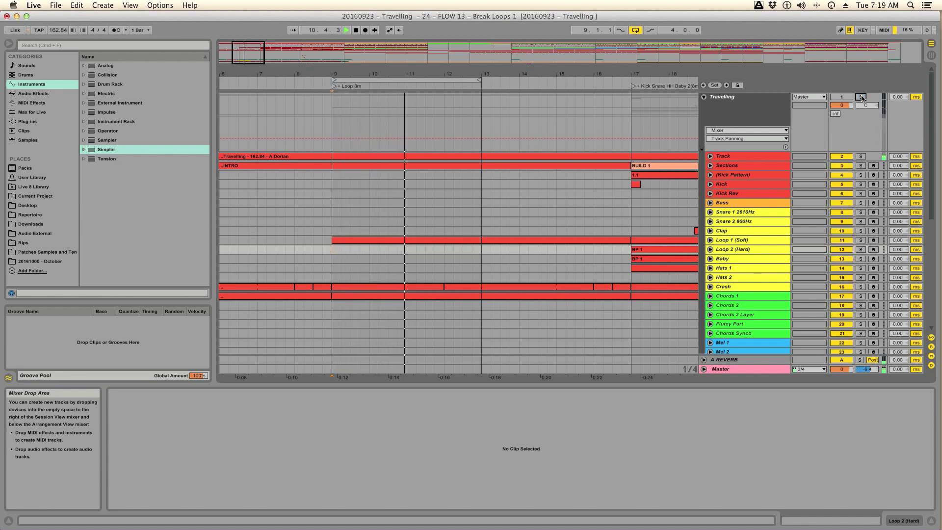
click(862, 97)
key(space)
key(space)
click(862, 97)
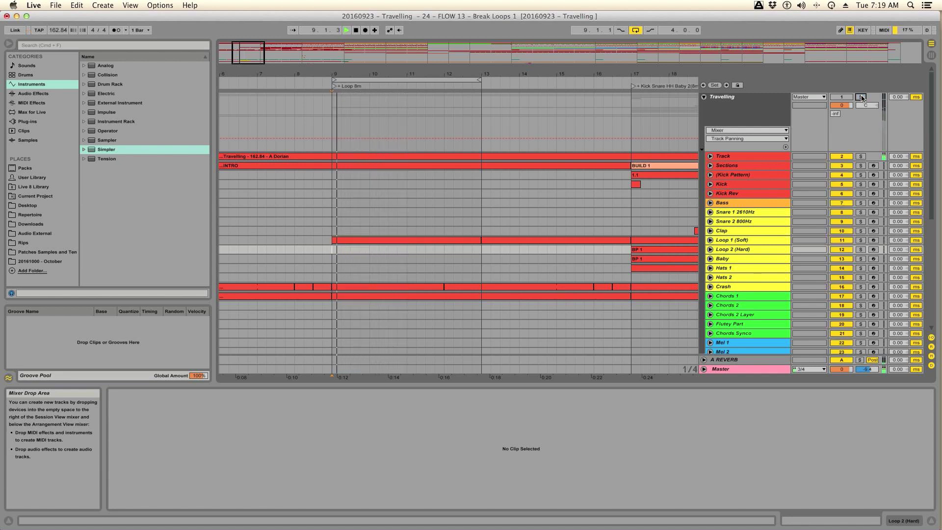
key(space)
scroll(381, 287, down, 10)
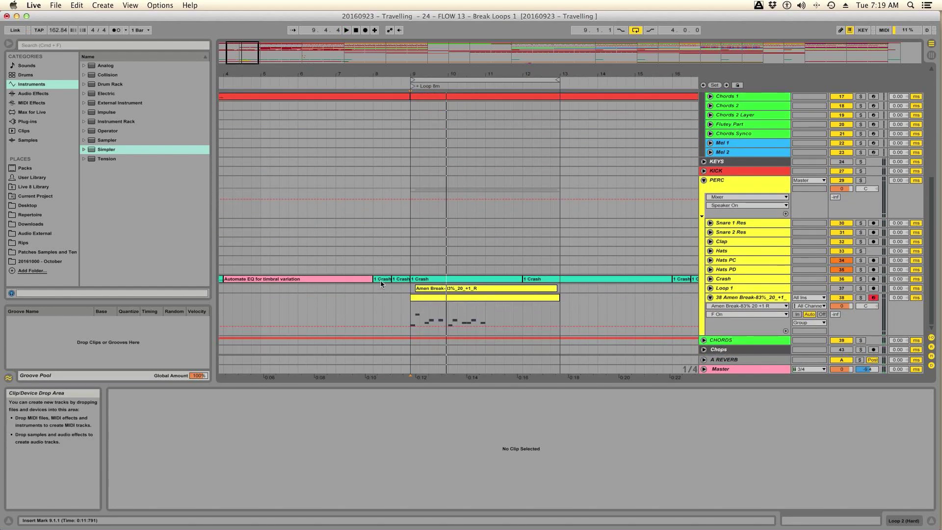
- Replay from bar 9 with the Travelling group's solo switched on, comparing the original with the rebuilt loop, and leave the solo off
click(411, 304)
key(space)
scroll(815, 127, up, 10)
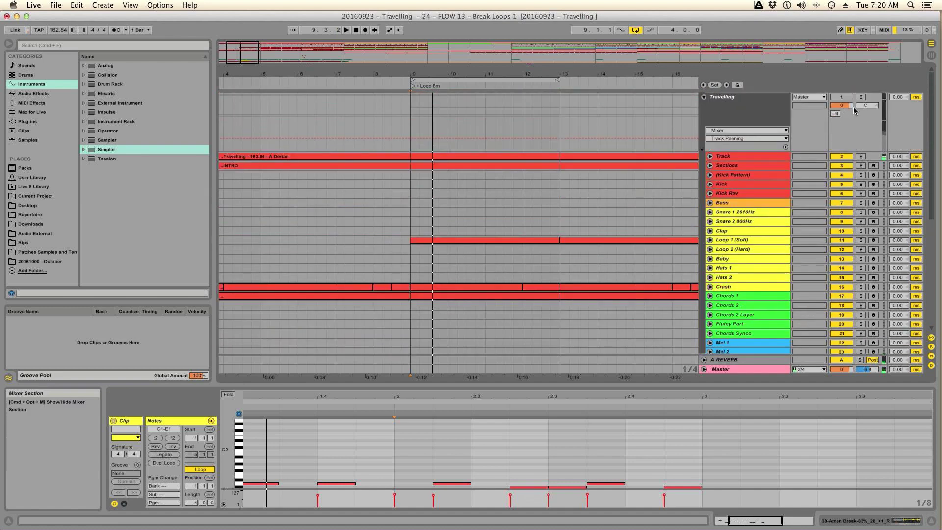
click(861, 97)
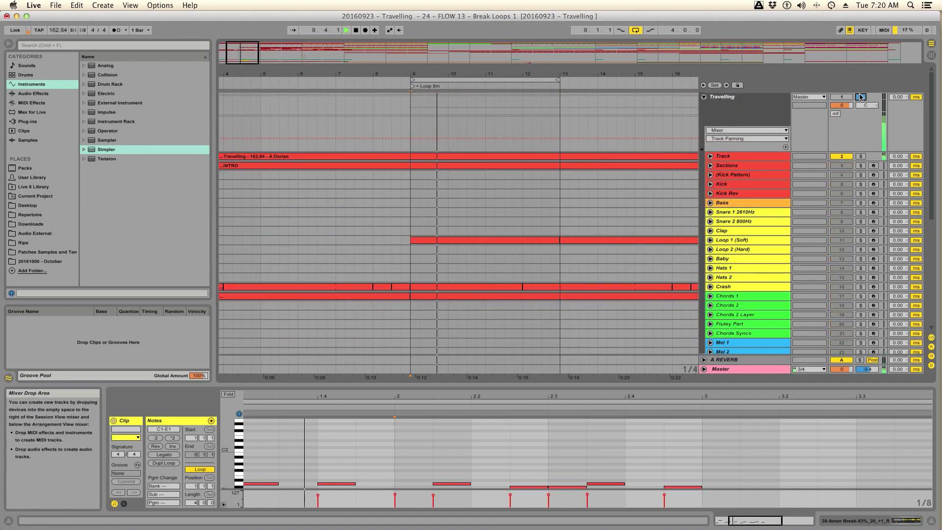
click(861, 97)
scroll(534, 235, down, 10)
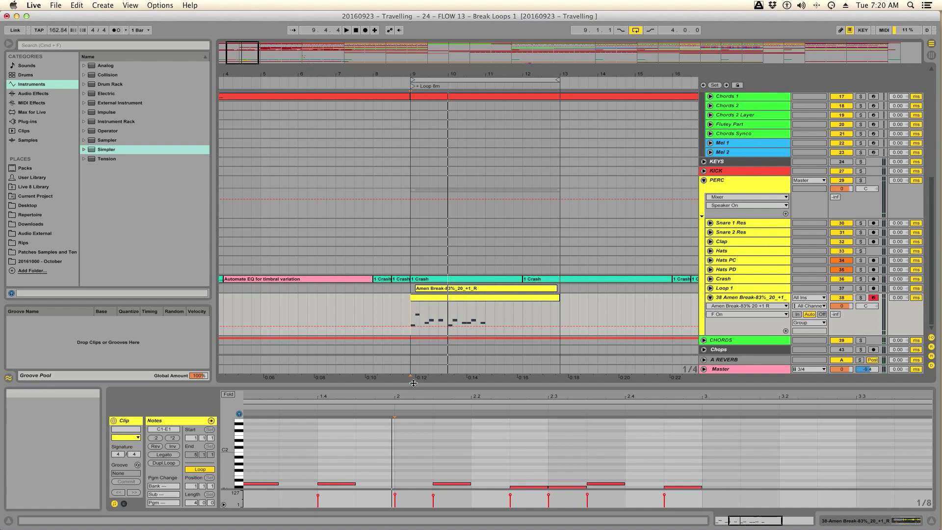
- Enlarge the clip's note editor to show its first two bars and play the rebuilt pattern from bar 9
drag(414, 376, 418, 265)
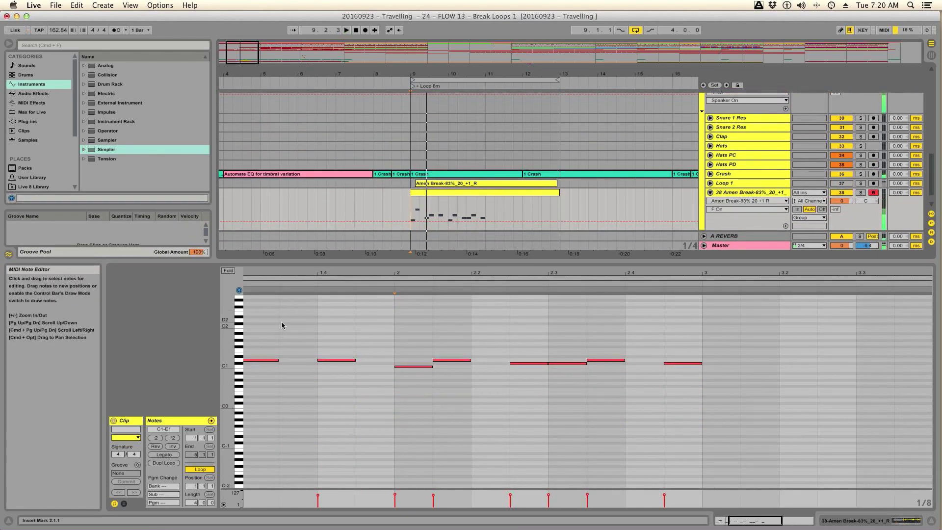
scroll(282, 328, left, 3)
scroll(282, 328, up, 1)
key(space)
key(space)
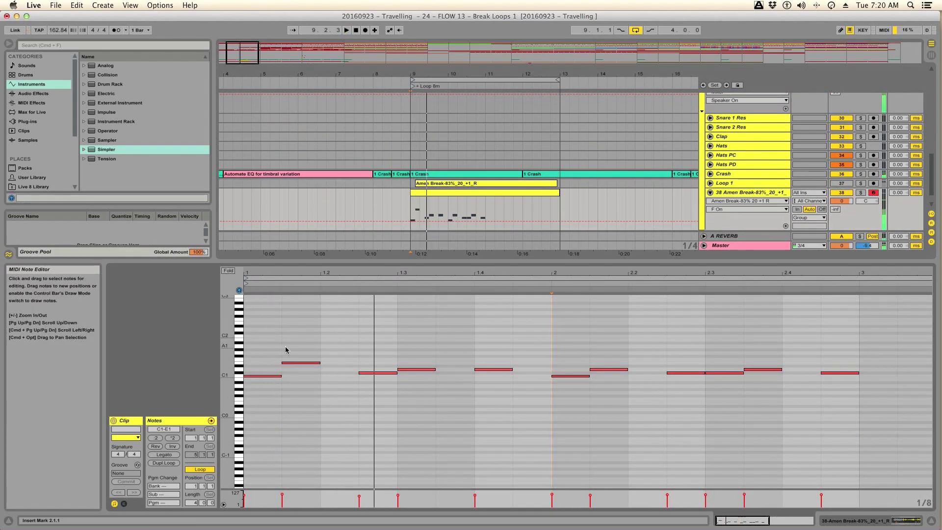
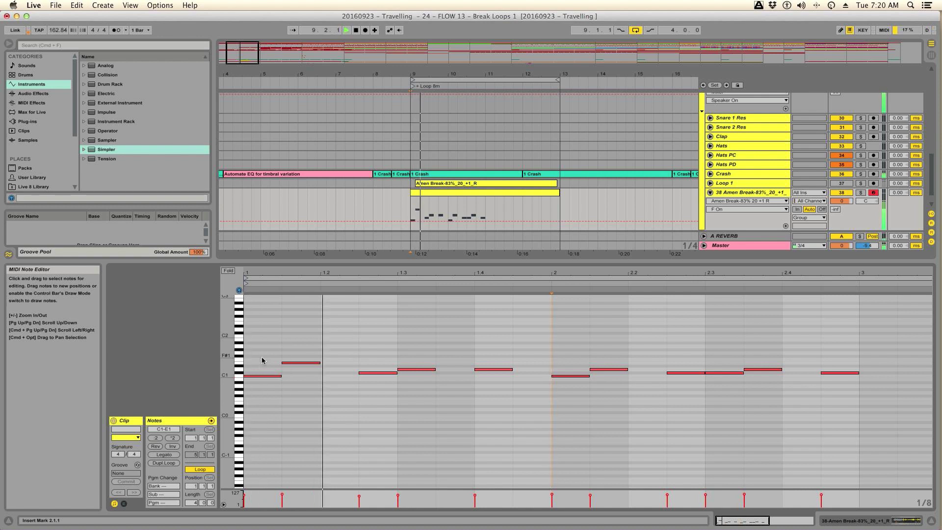
- Adjust the opening C1 note's end to meet the E1 note at 1.1.3, keeping the E1 note's start there
click(280, 376)
key(space)
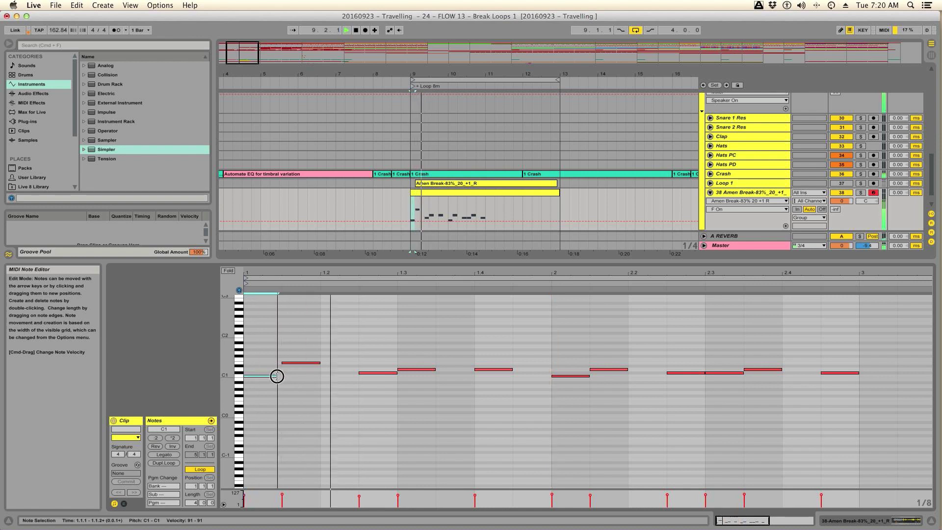
drag(278, 376, 281, 376)
key(space)
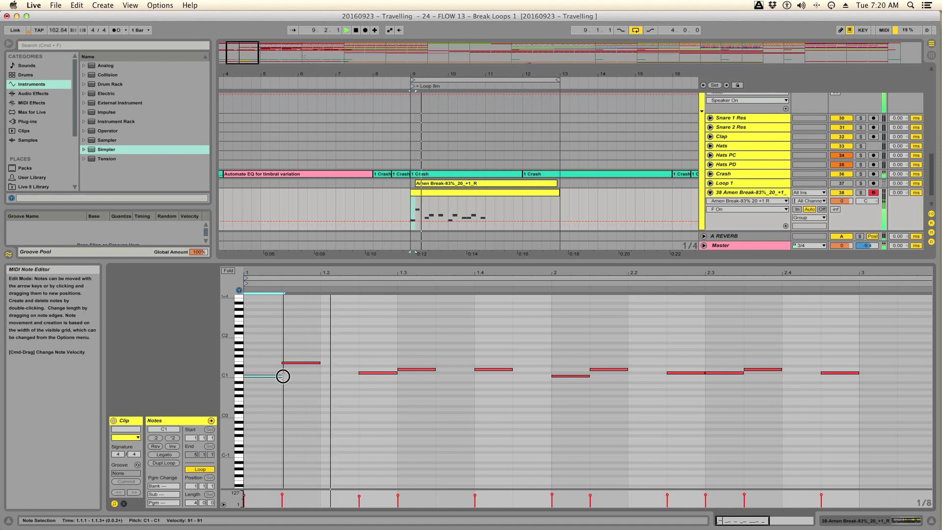
drag(281, 364, 282, 363)
- Play back the rebuilt two-bar pattern to check the edited opening notes
key(space)
key(space)
key(space)
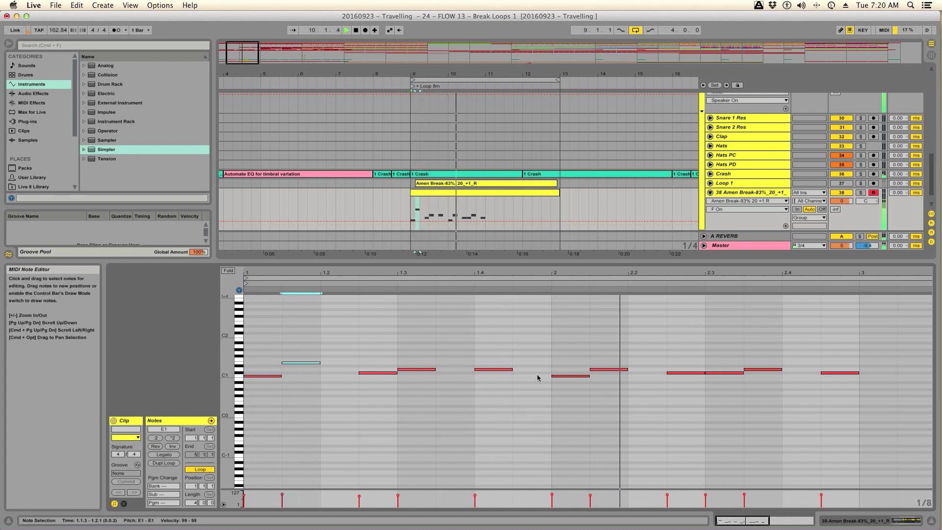
key(space)
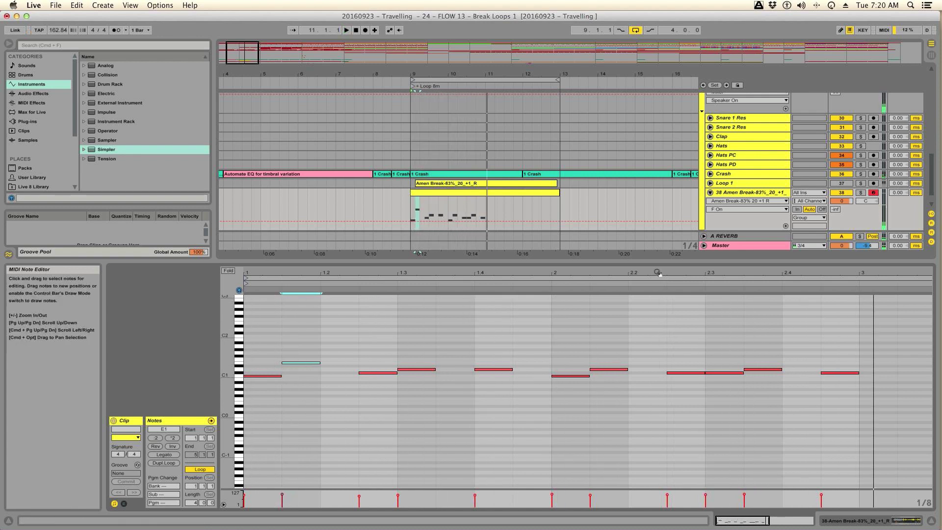
- Hide the clip detail view, solo the Travelling group, listen to the original loop into its third bar, and reopen the detail view
key(alt+super+l)
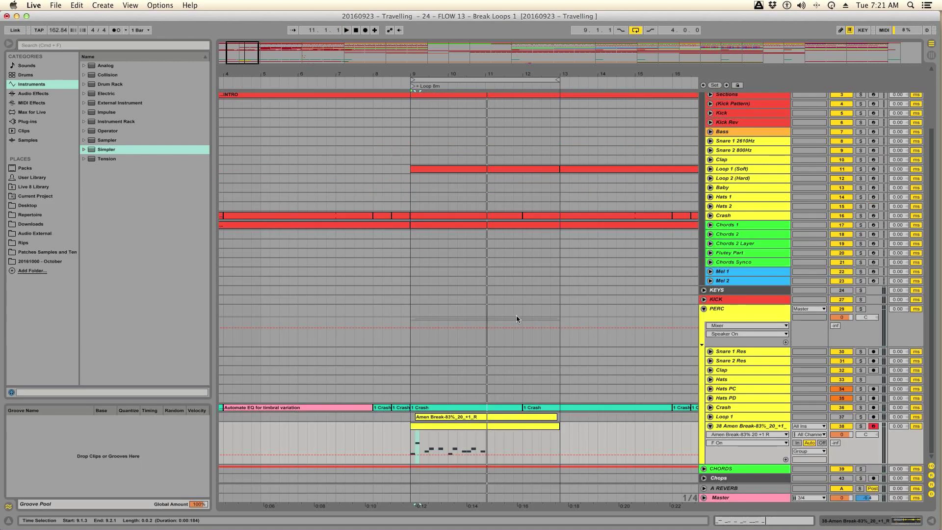
scroll(747, 177, up, 5)
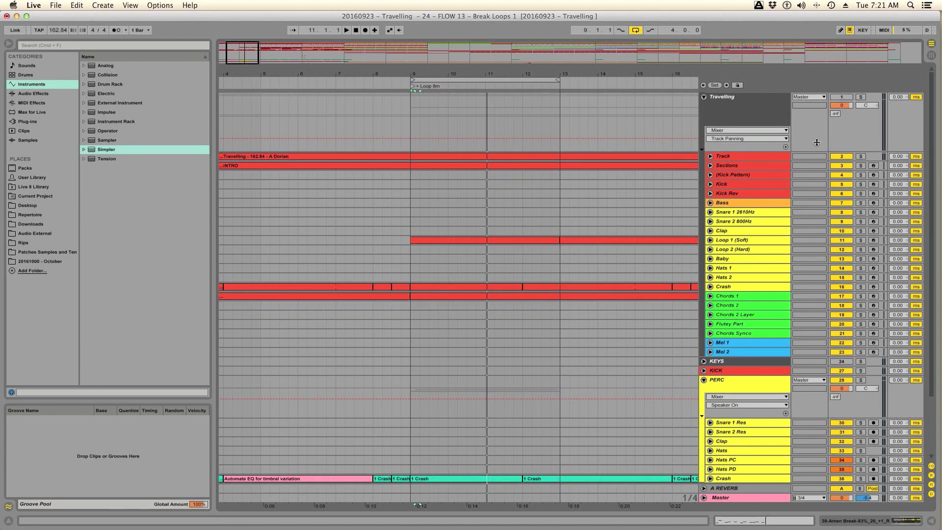
click(861, 97)
key(space)
scroll(638, 262, down, 3)
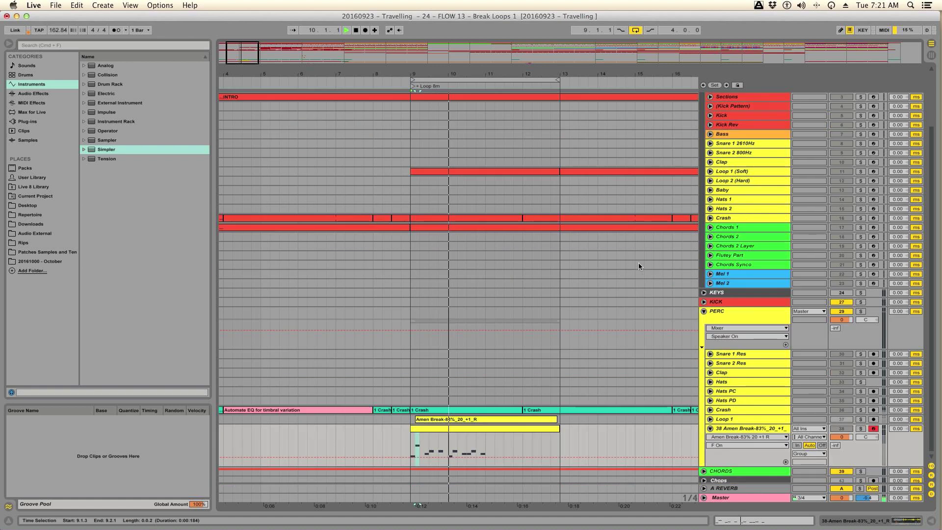
click(376, 444)
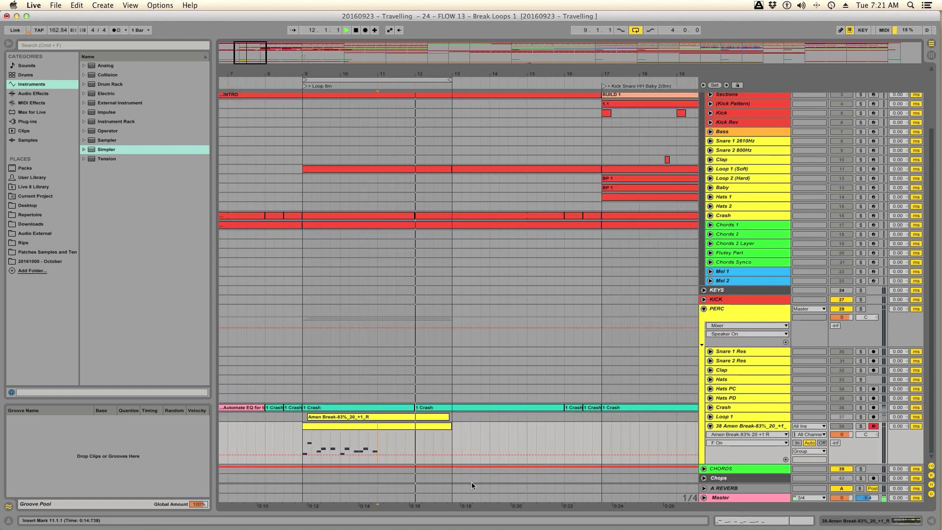
key(super+alt+l)
key(space)
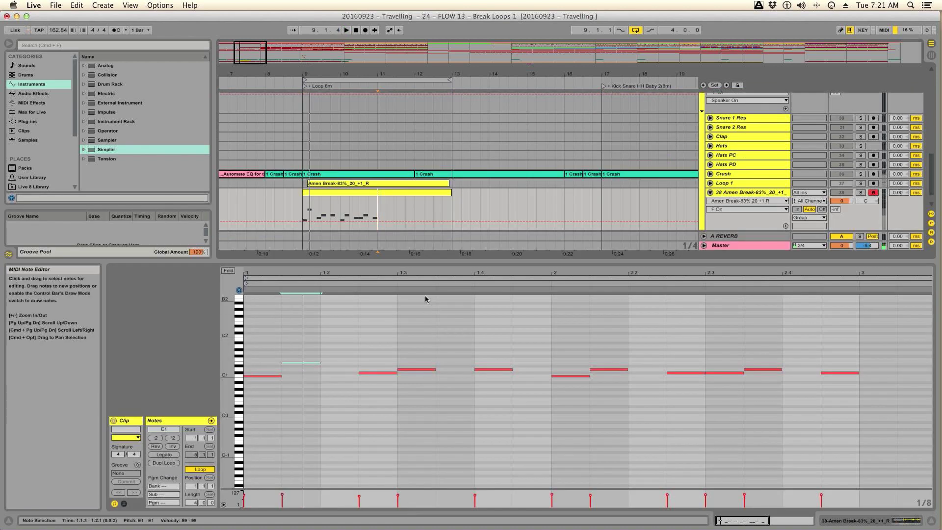
- Place the arrangement insert marker at 11.1.1 on the Amen Break Simpler track and save the Live Set
click(448, 193)
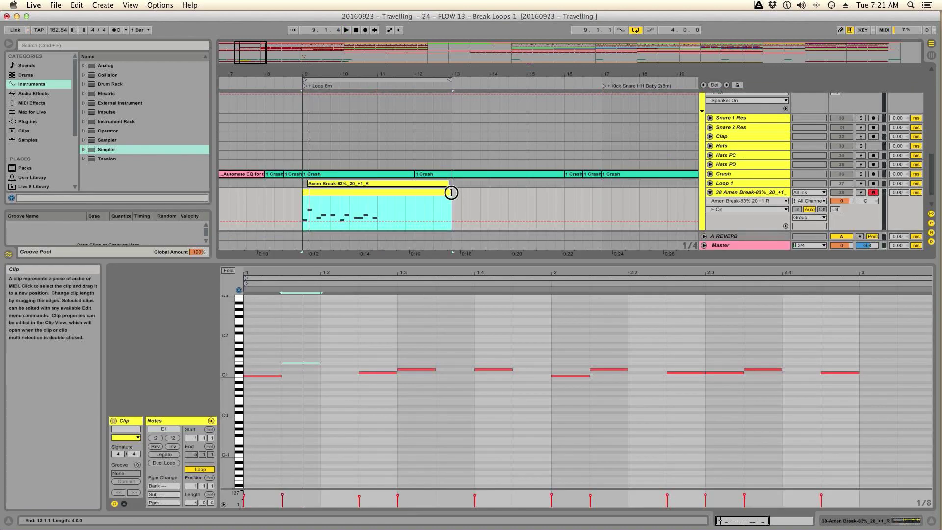
click(376, 211)
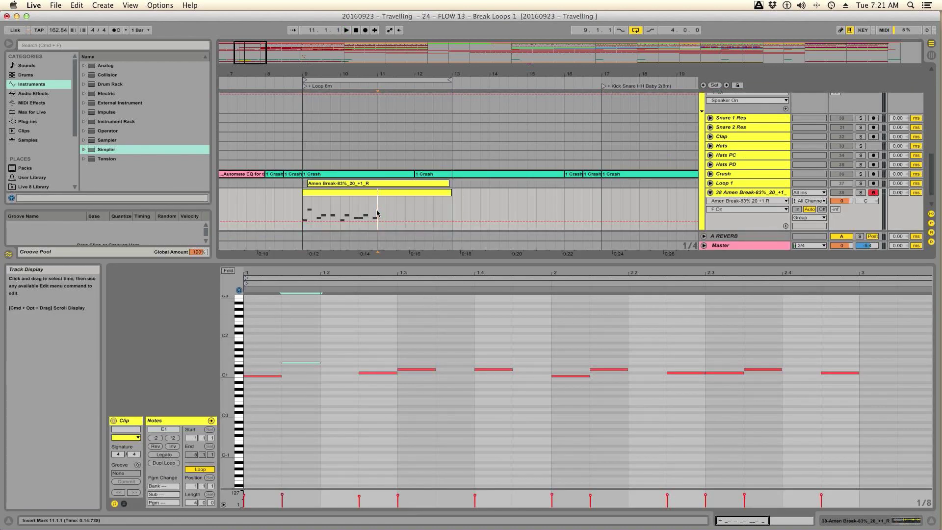
key(super+s)
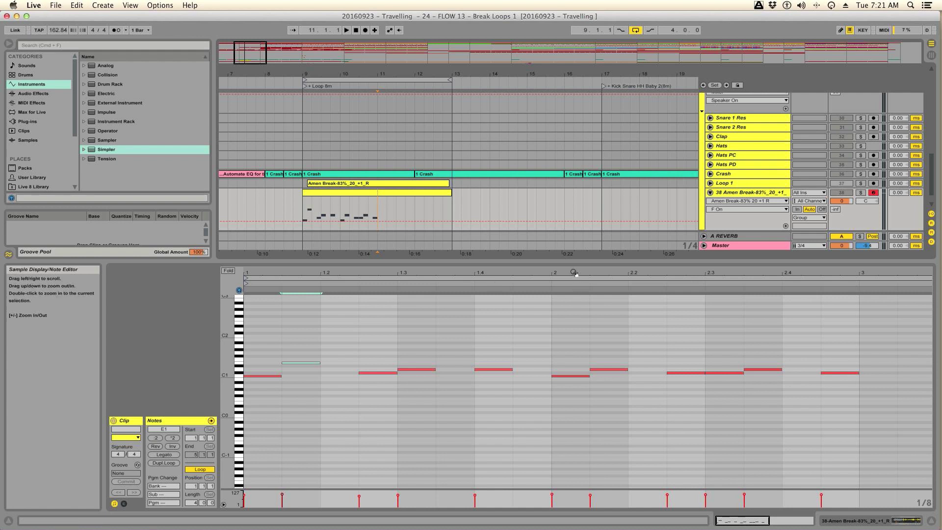
- Place the clip's insert marker at 3.1.1 and play the soloed original from bar 11
drag(569, 271, 419, 246)
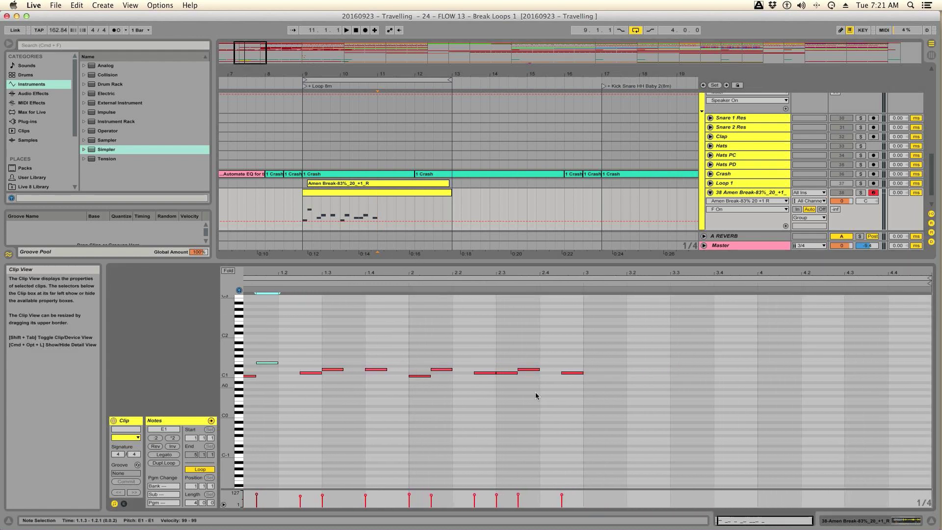
click(583, 353)
mouse_move(610, 273)
mouse_down()
mouse_move(566, 309)
mouse_move(398, 297)
mouse_move(404, 274)
mouse_move(434, 273)
mouse_up()
key(space)
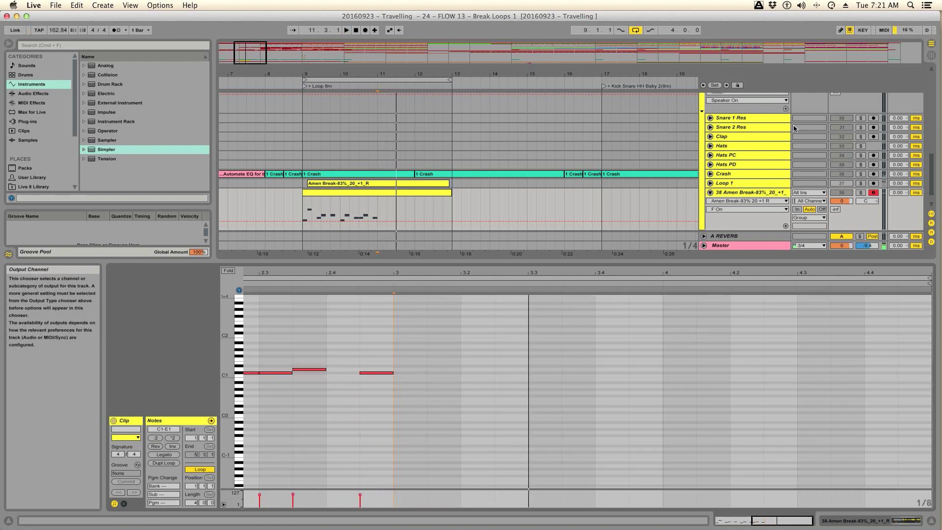
- Set the arrangement insert marker to 11.1.1 and repeatedly replay the opening hits of the original's third bar
scroll(793, 129, down, 2)
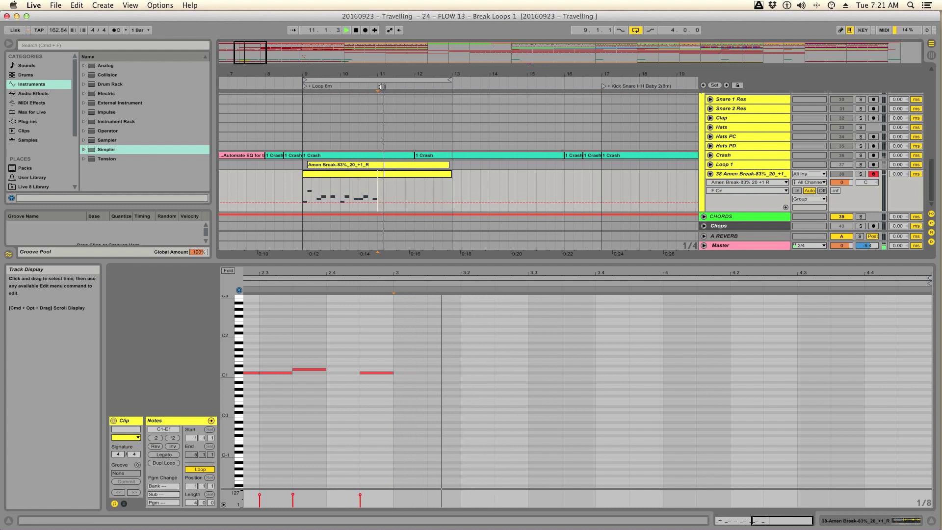
drag(389, 75, 388, 109)
click(359, 189)
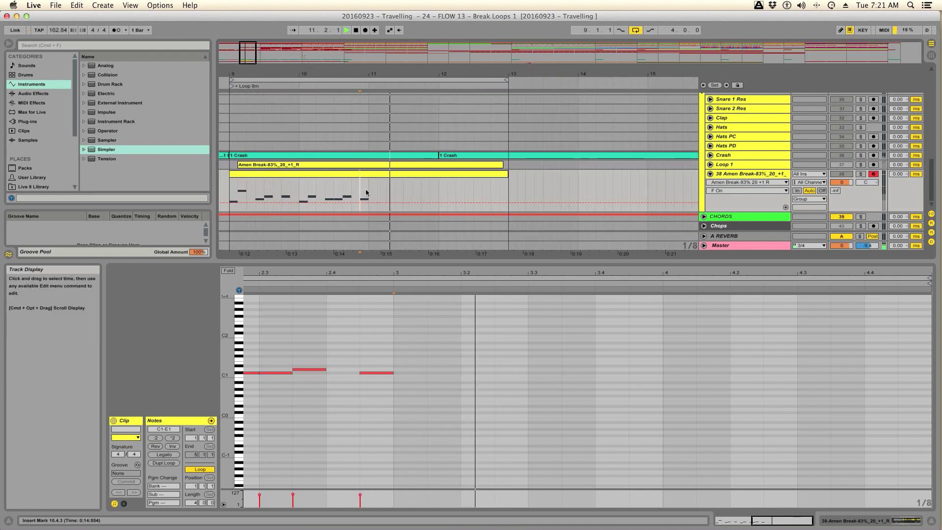
click(371, 192)
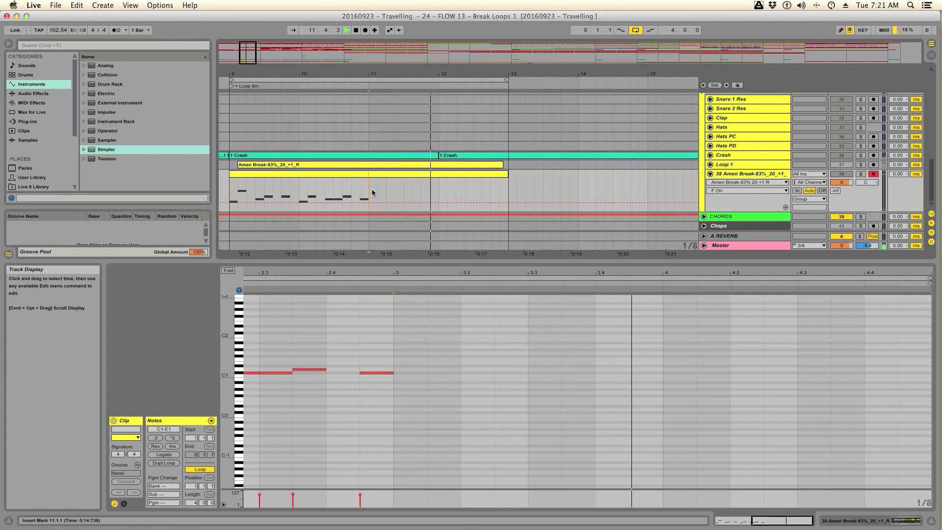
key(space)
key(space)
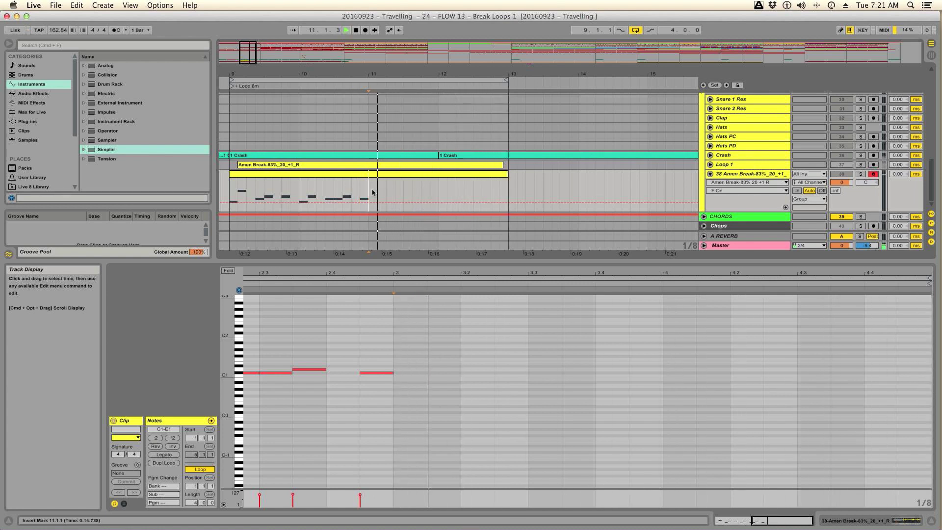
key(space)
key(space)
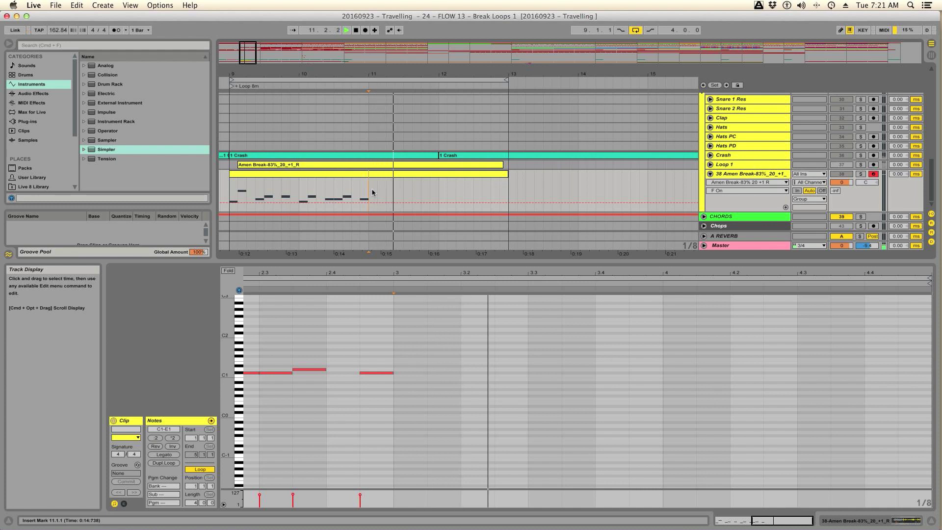
key(space)
key(space)
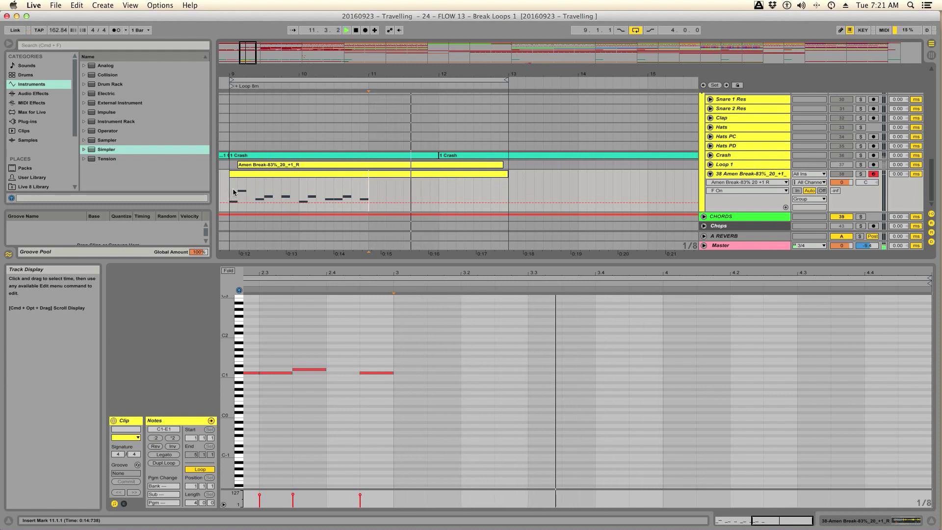
- Play the original from 9.1.1 and from 11.1.1 to compare the opening hits of its first and third bars
click(228, 199)
key(space)
key(space)
click(370, 193)
key(space)
key(space)
key(space)
key(space)
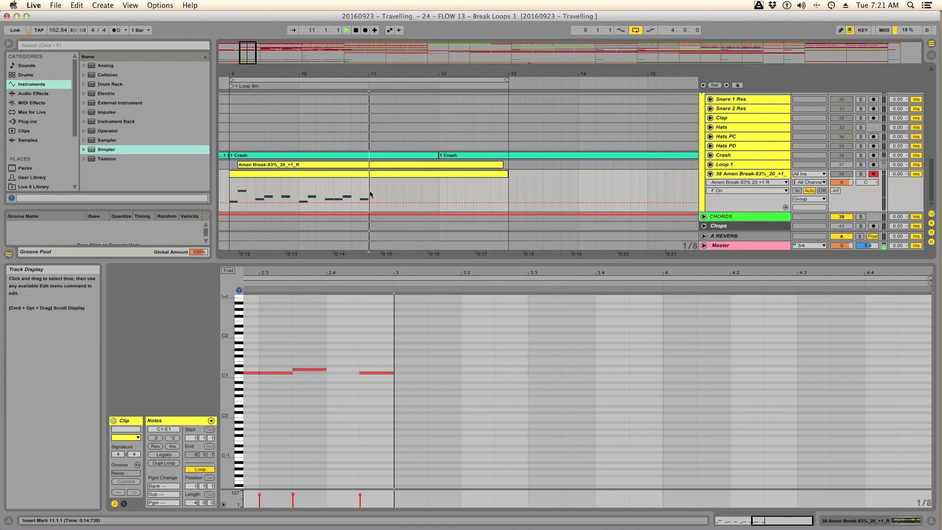
- Alternate playback between bar 9 and bar 11 of the soloed original to identify which slices start the third bar
click(232, 188)
key(space)
key(space)
click(369, 194)
key(space)
key(space)
key(space)
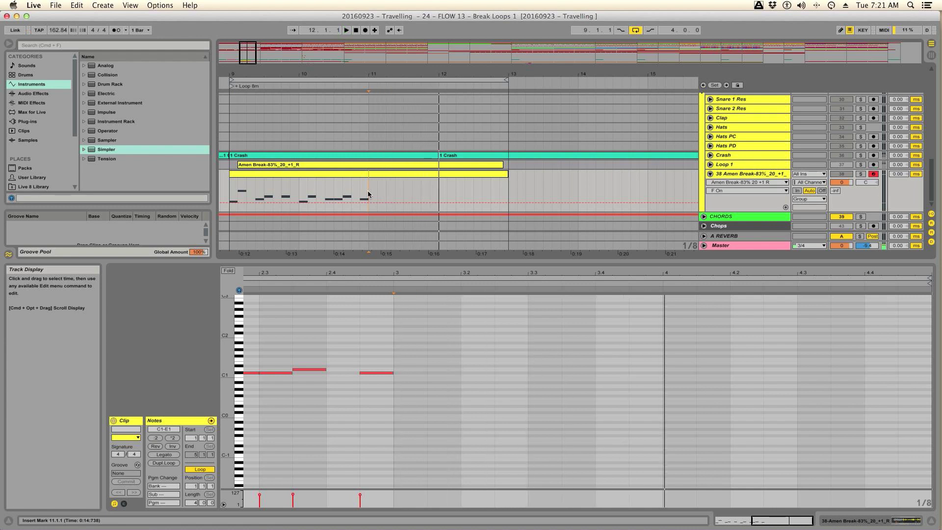
click(232, 192)
key(space)
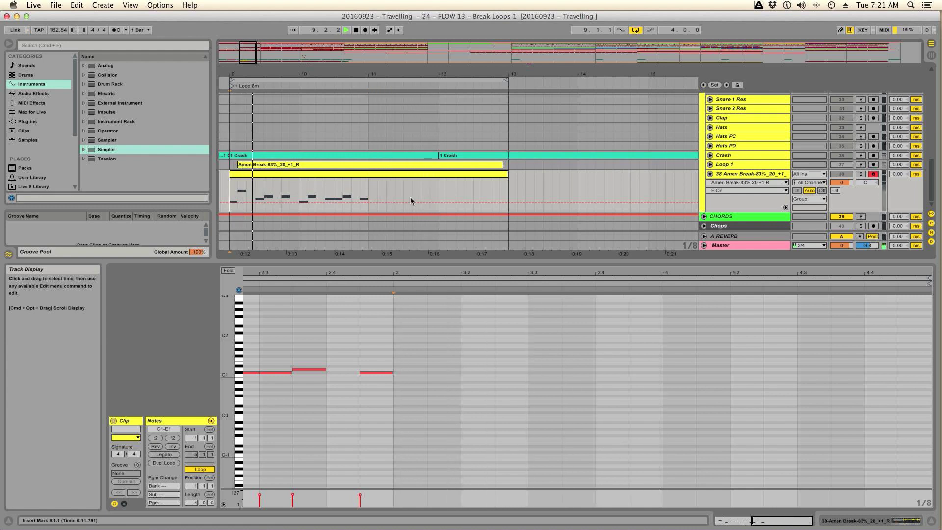
click(369, 194)
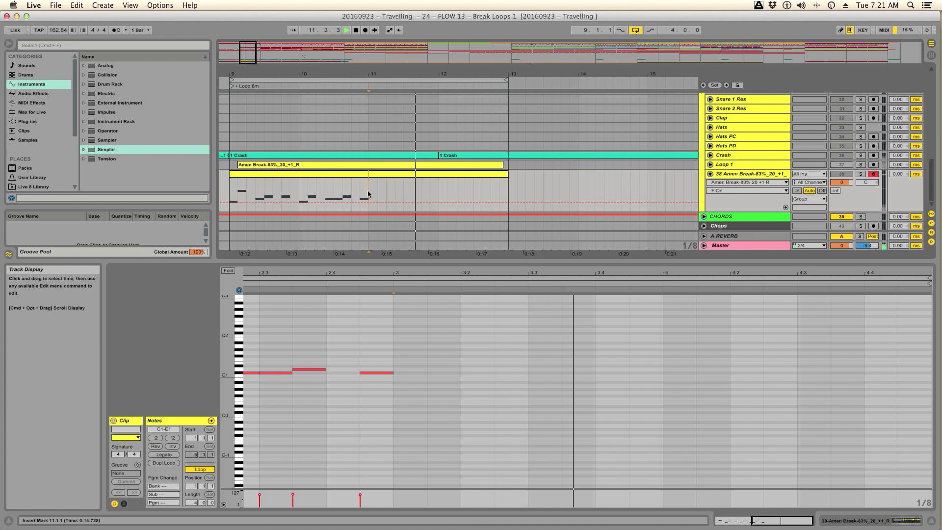
click(232, 193)
key(space)
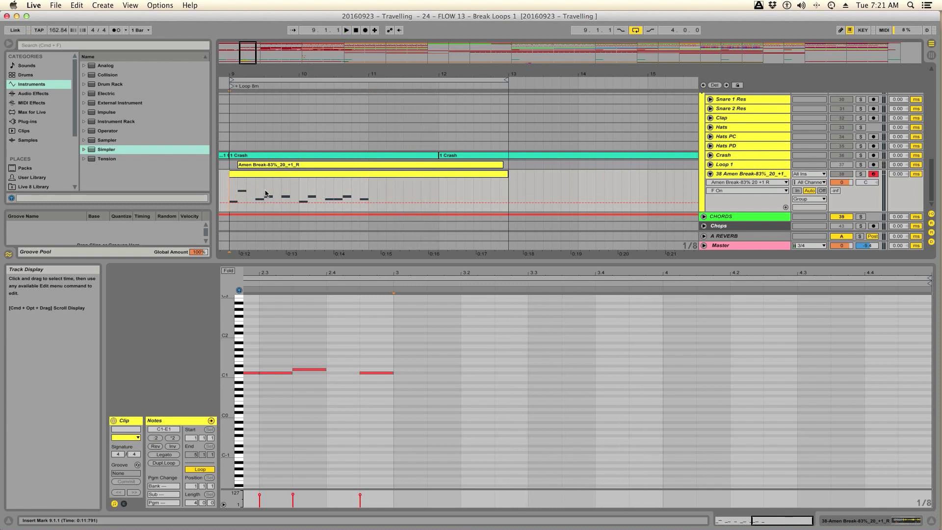
- Replay the soloed original's third bar from 11.1.1 and switch off the Travelling group's solo
click(367, 195)
key(space)
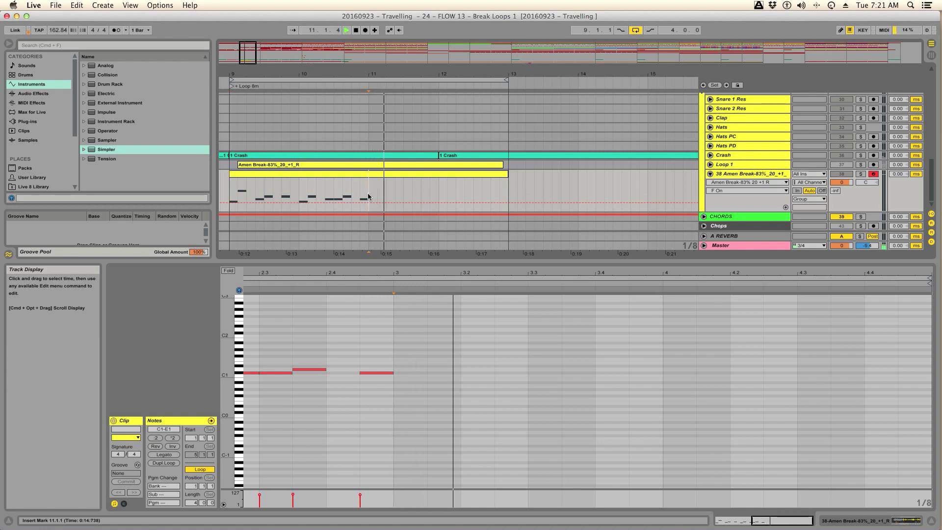
key(space)
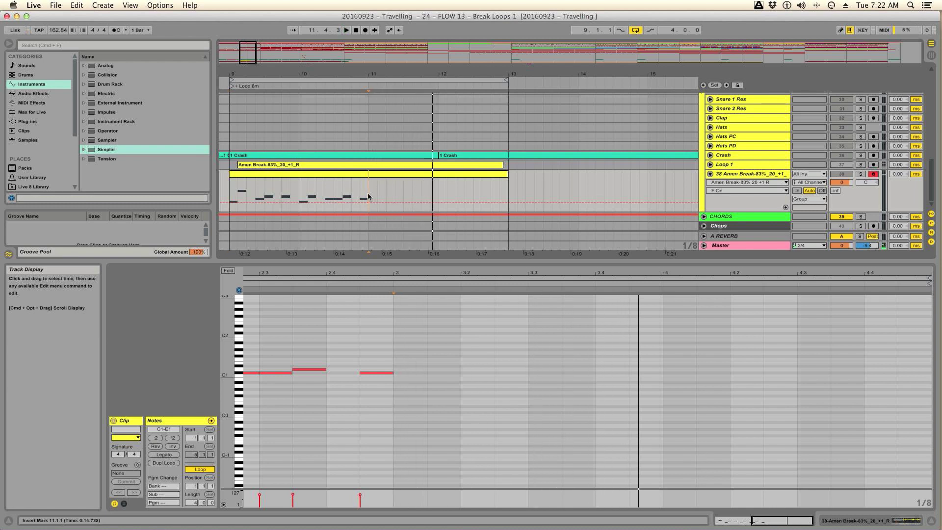
key(space)
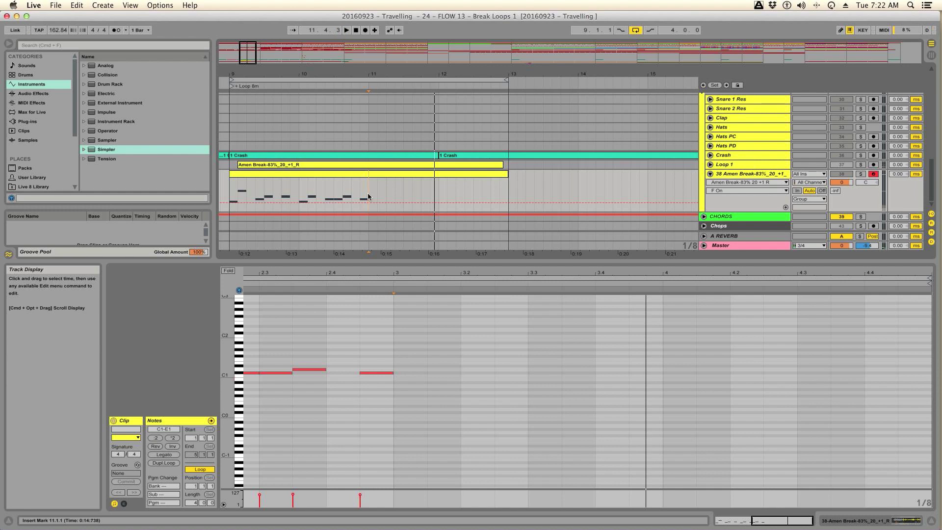
scroll(785, 162, up, 15)
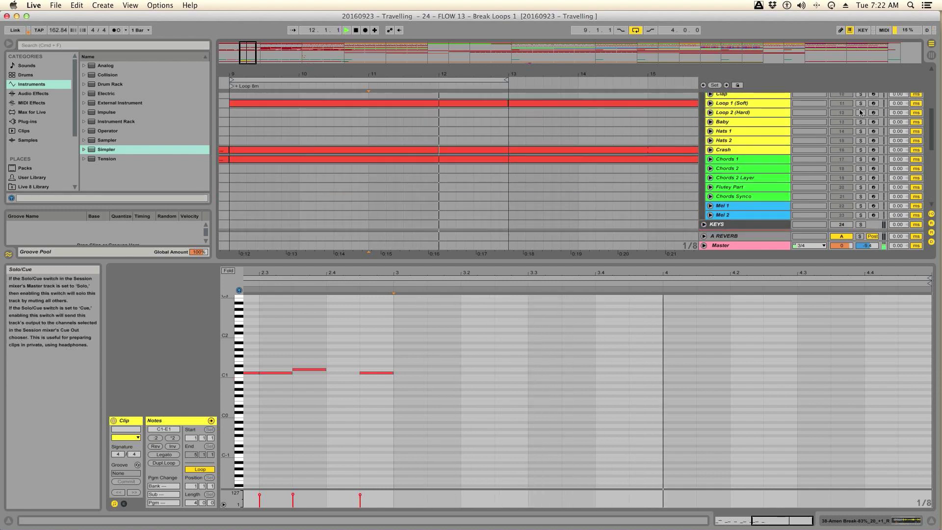
scroll(861, 109, down, 5)
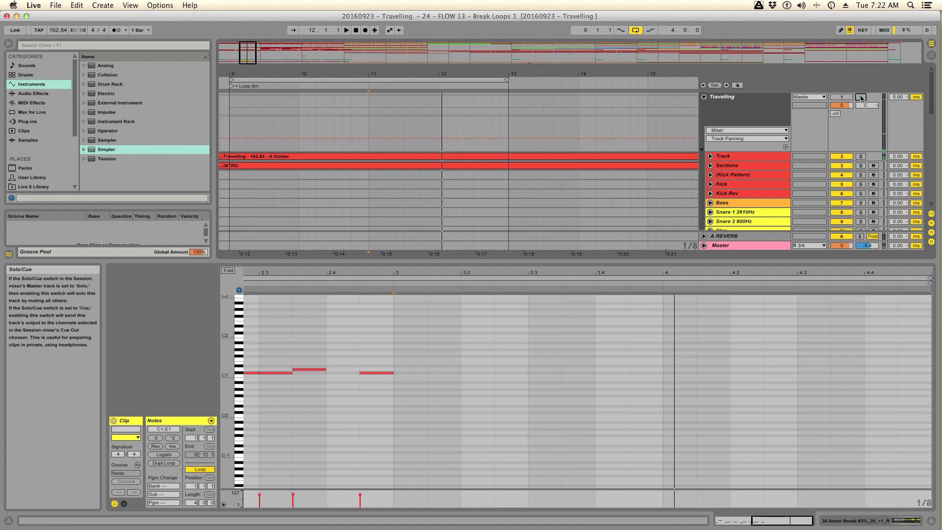
- Collapse the Travelling group, solo it again and replay the original from 11.1.1
scroll(560, 184, down, 10)
key(space)
key(space)
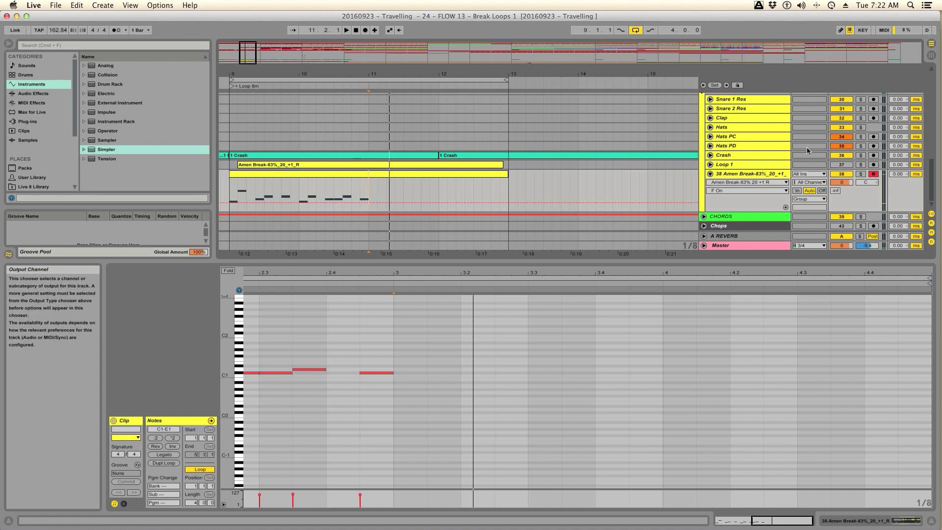
scroll(788, 156, up, 10)
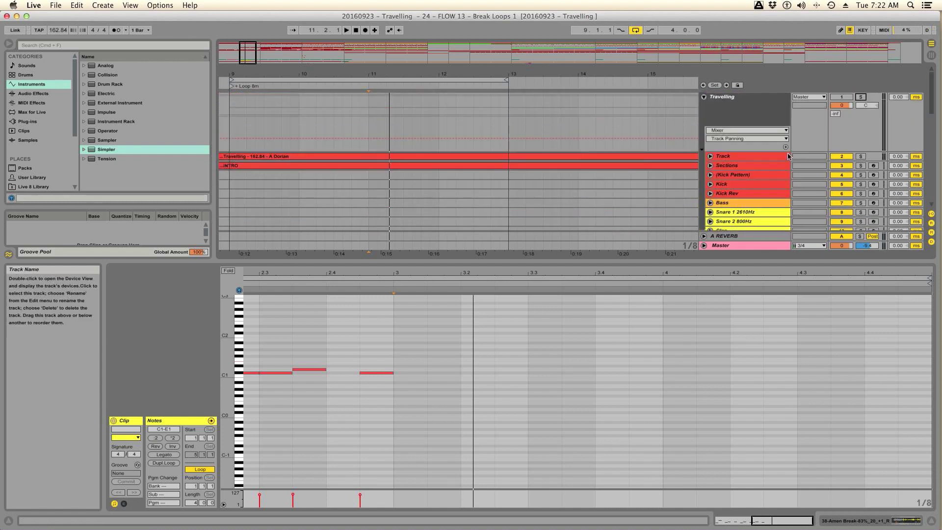
click(704, 96)
click(862, 98)
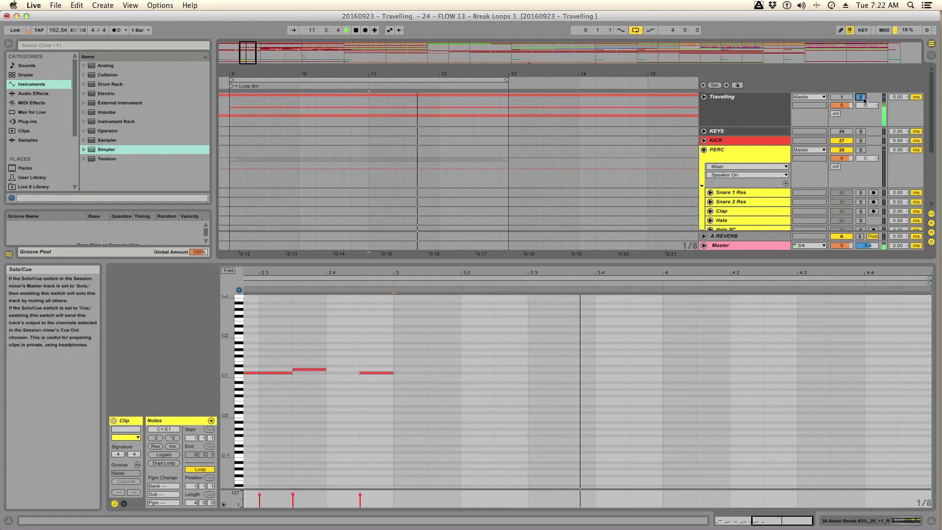
key(space)
- Audition an Amen Break slice with Travelling unsoloed, and solo the group again to compare it with the original at bar 11
click(863, 99)
scroll(458, 175, down, 5)
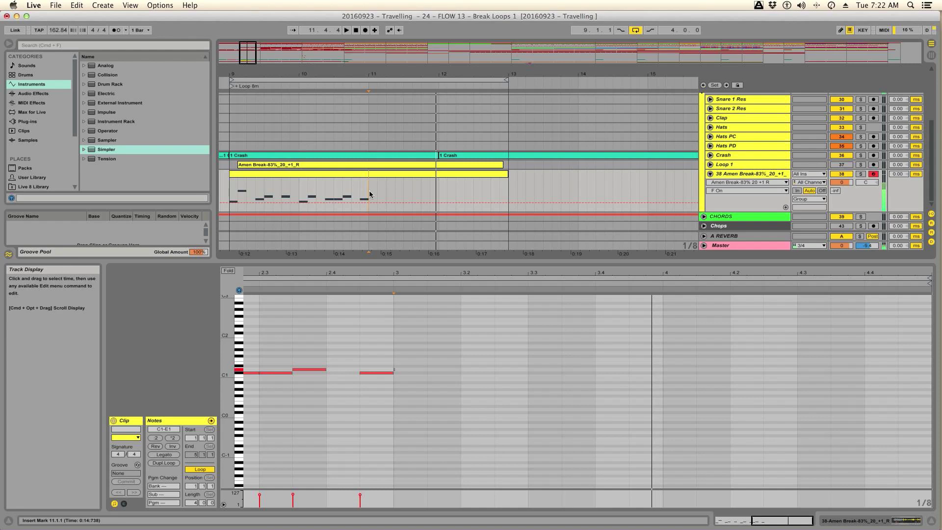
key(y)
scroll(784, 162, up, 5)
click(861, 99)
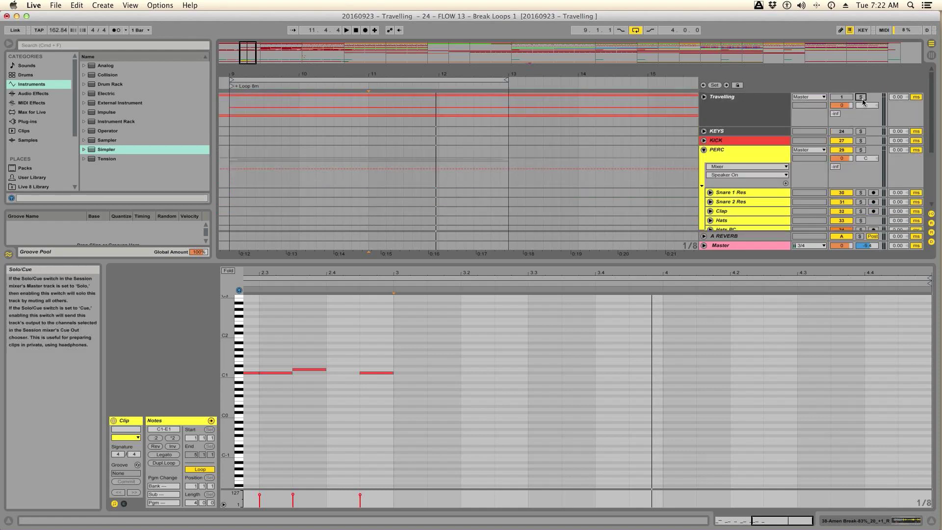
key(space)
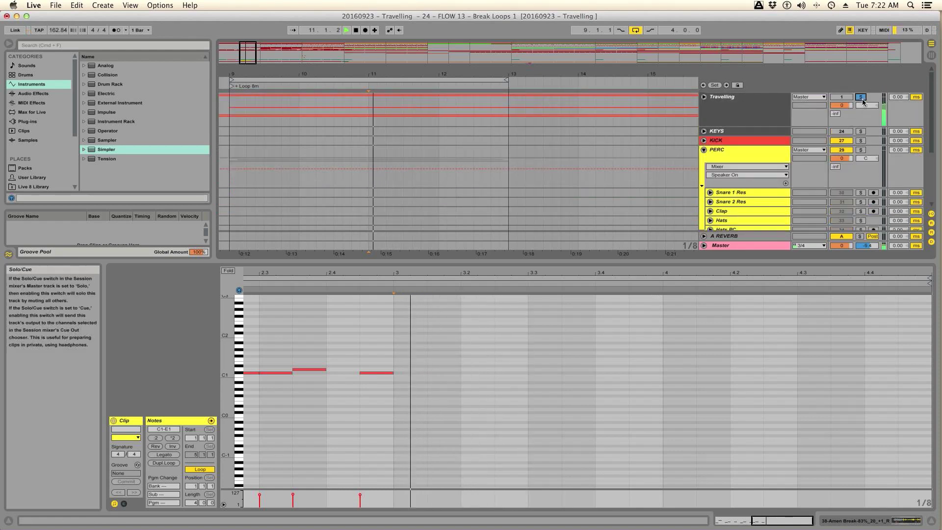
key(space)
- Unsolo Travelling to try further Simpler slices, and replay the soloed original's opening hits at bar 11
click(862, 101)
scroll(466, 161, down, 5)
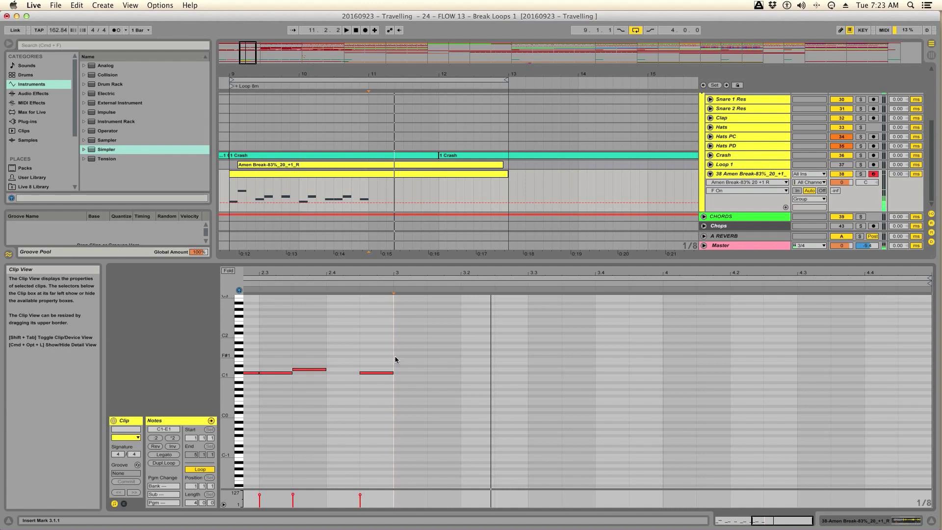
scroll(856, 117, up, 5)
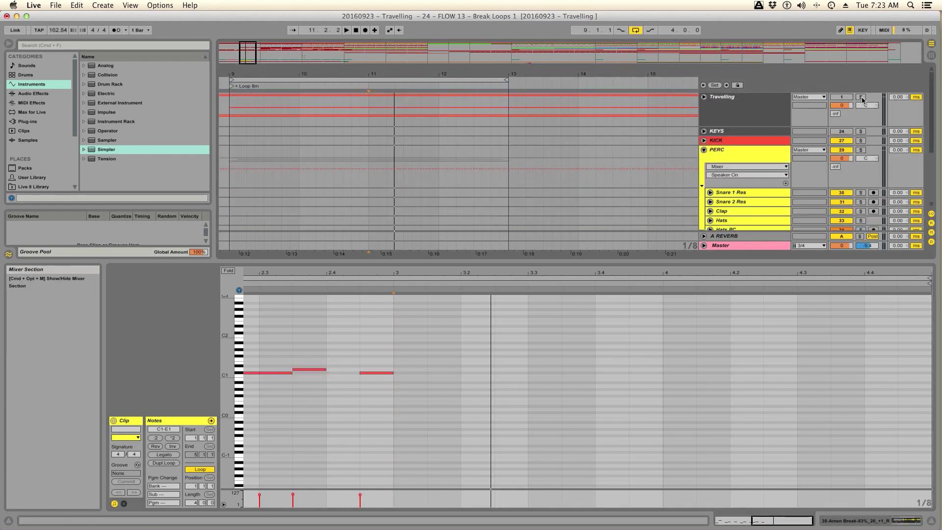
key(space)
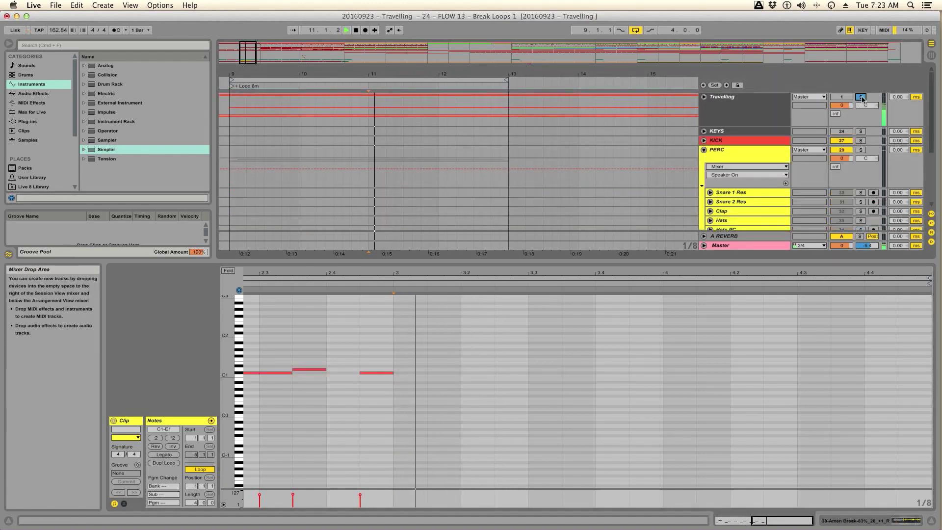
key(space)
- Toggle the Travelling group's solo between slice auditions and original playback, and play the original on from bar 11 through bar 12
click(862, 99)
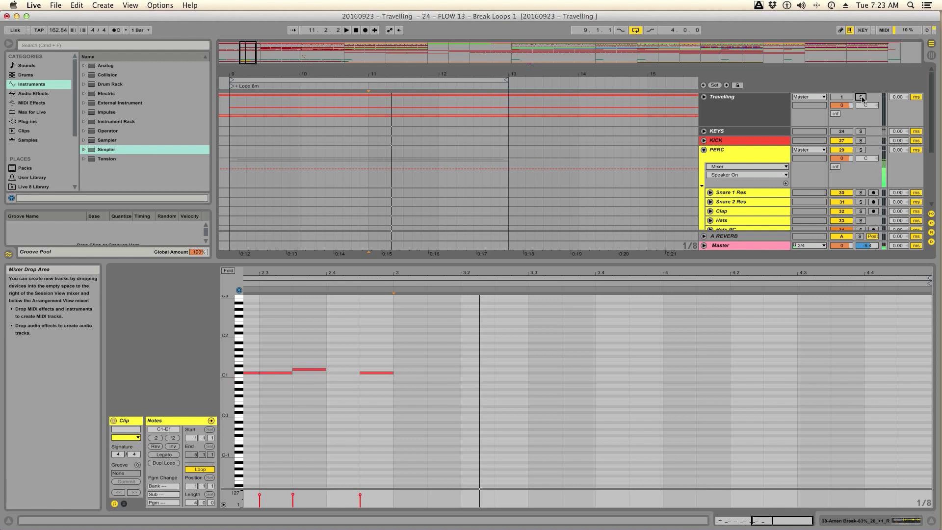
click(861, 97)
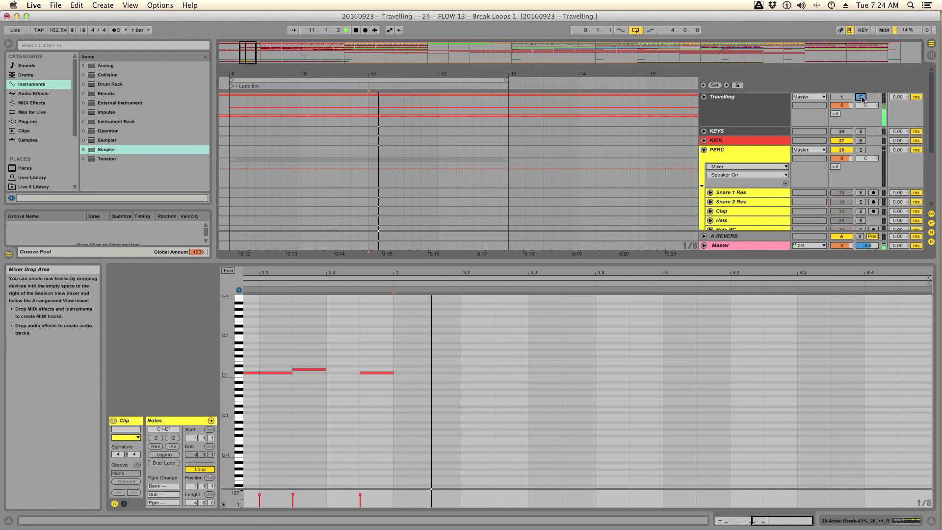
key(space)
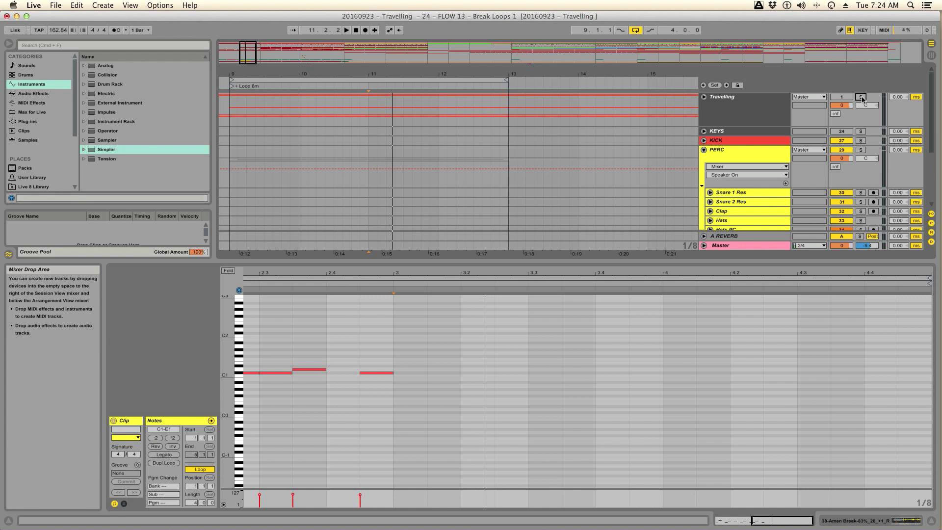
click(861, 97)
key(space)
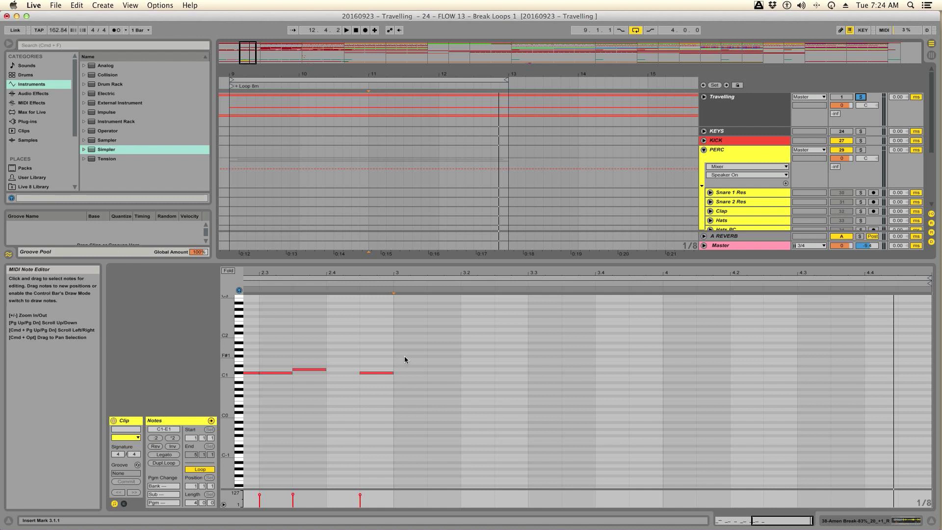
- Review the notes in the clip's first two bars, and compare the soloed original from 9.1.1, 11.1.1 and 13.1.1
scroll(404, 359, left, 10)
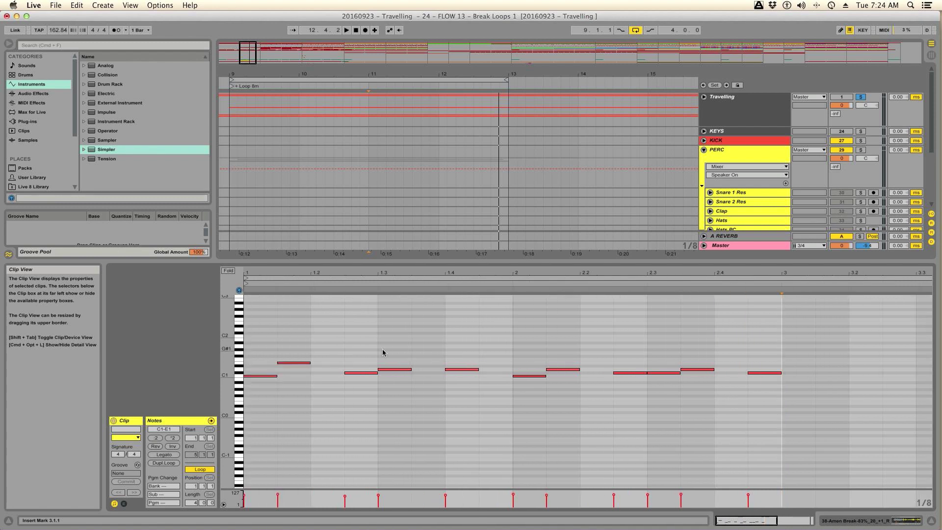
click(232, 201)
key(space)
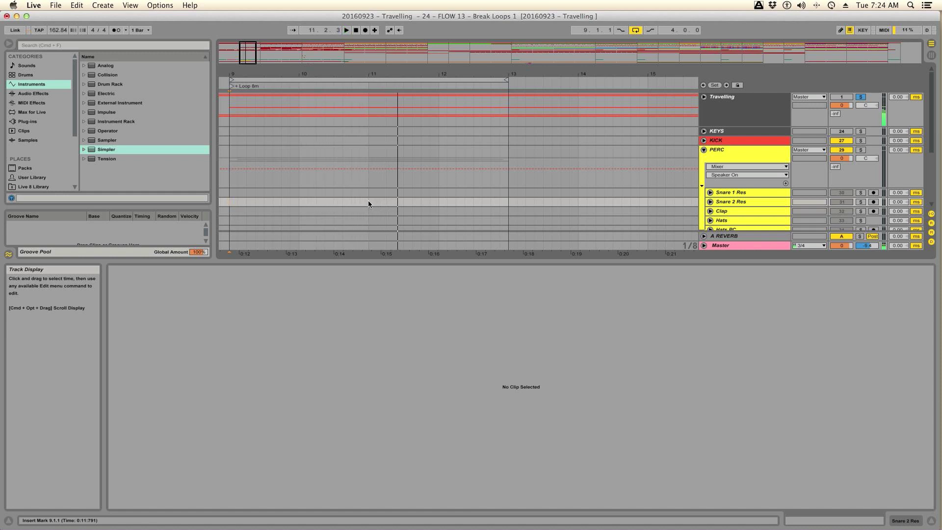
key(space)
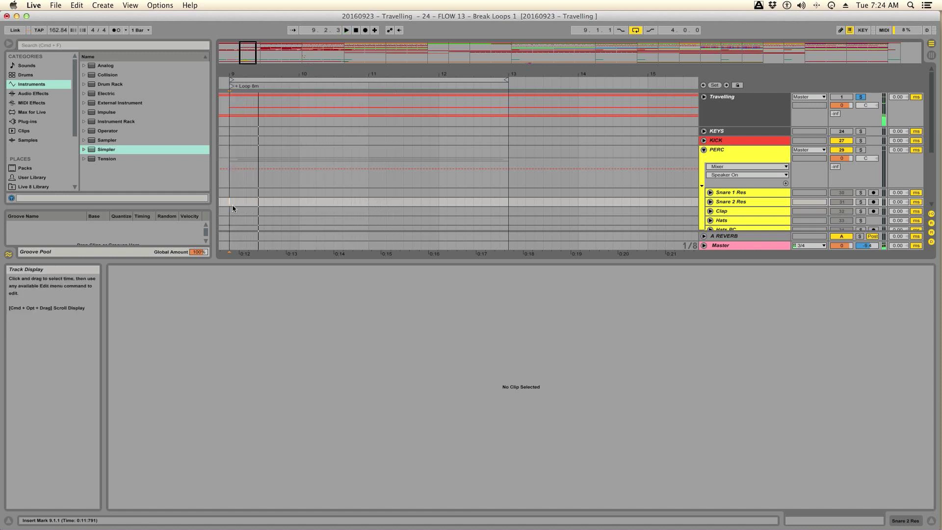
click(370, 202)
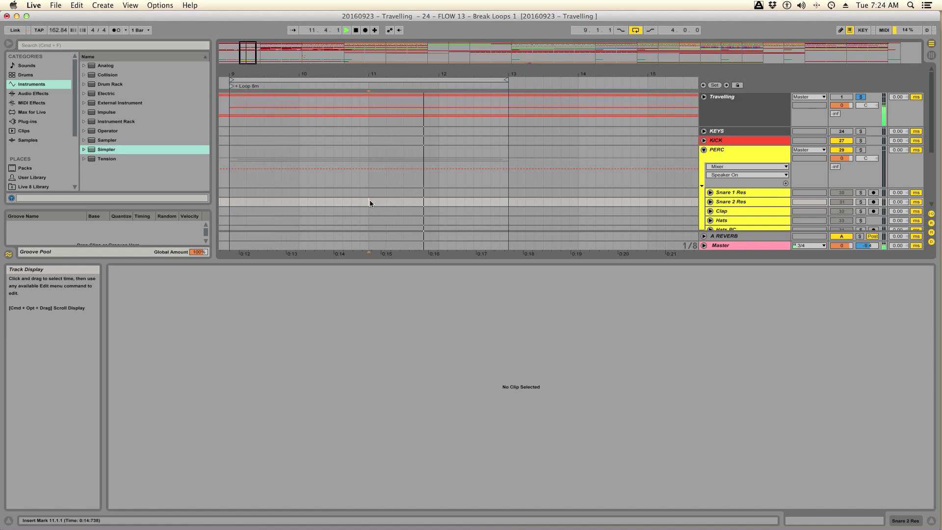
key(space)
key(space)
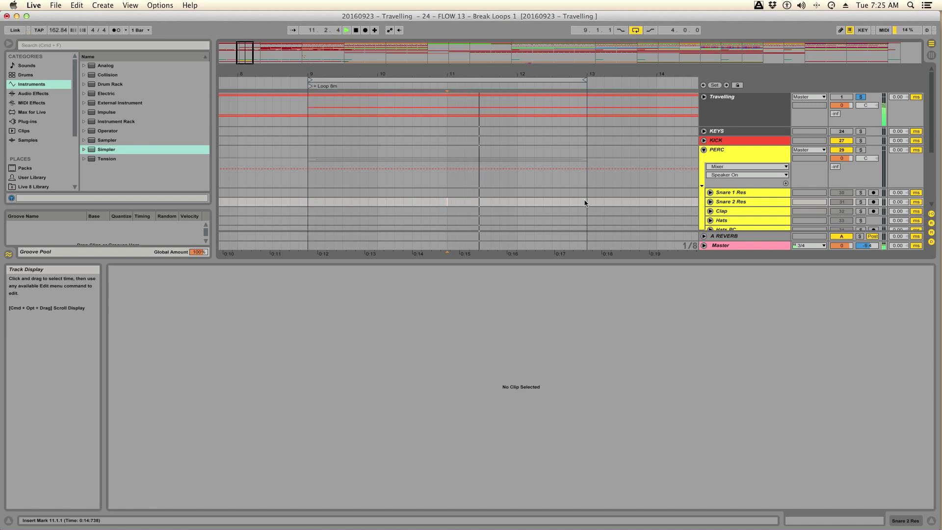
click(309, 203)
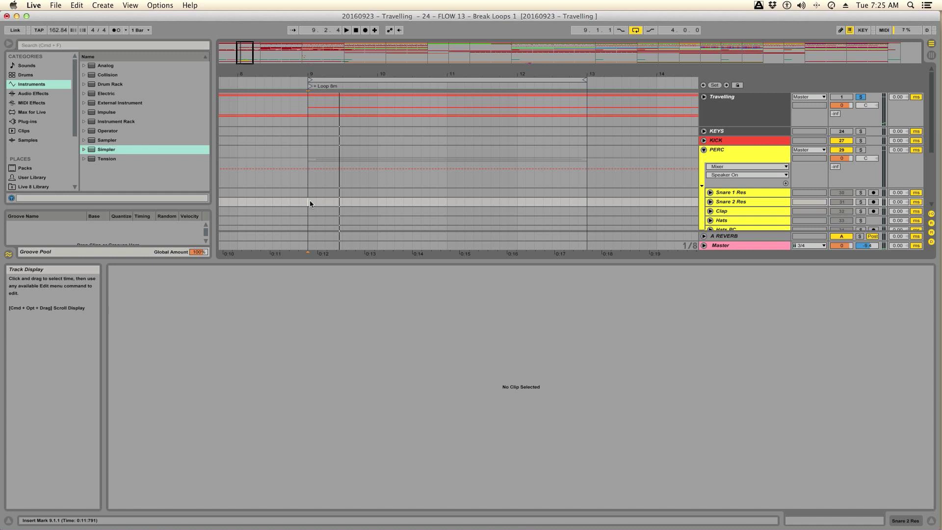
click(448, 201)
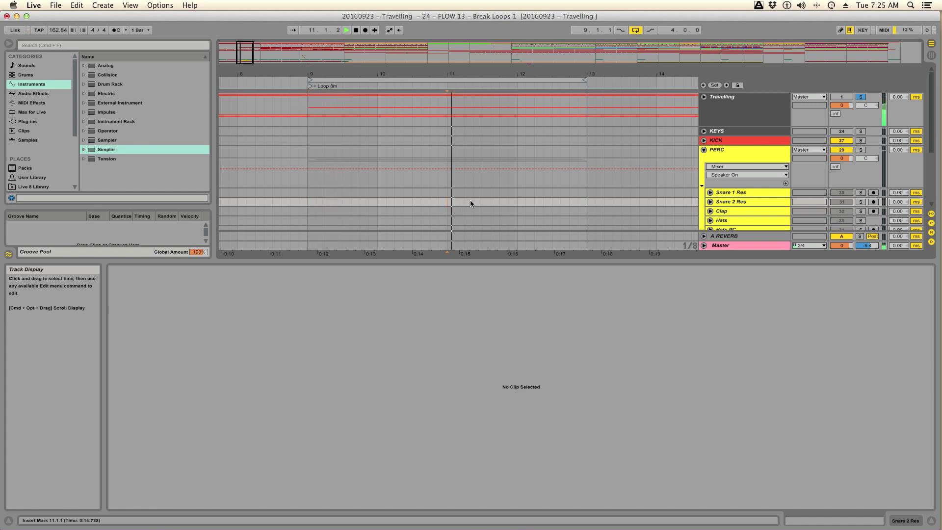
click(589, 204)
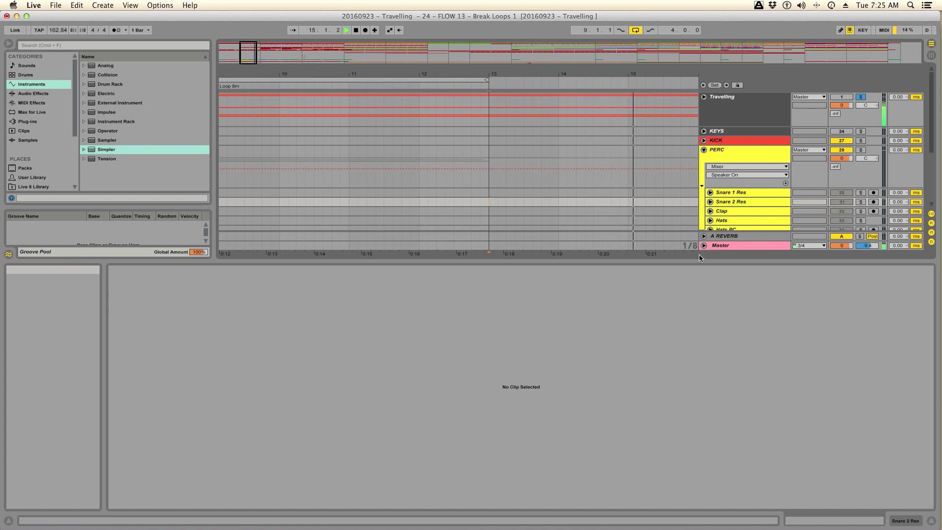
- Hide the detail view, zoom the arrangement out and compare the original's playback from bars 17, 8, 11, 9 and 13
key(super+alt+l)
drag(534, 74, 522, 24)
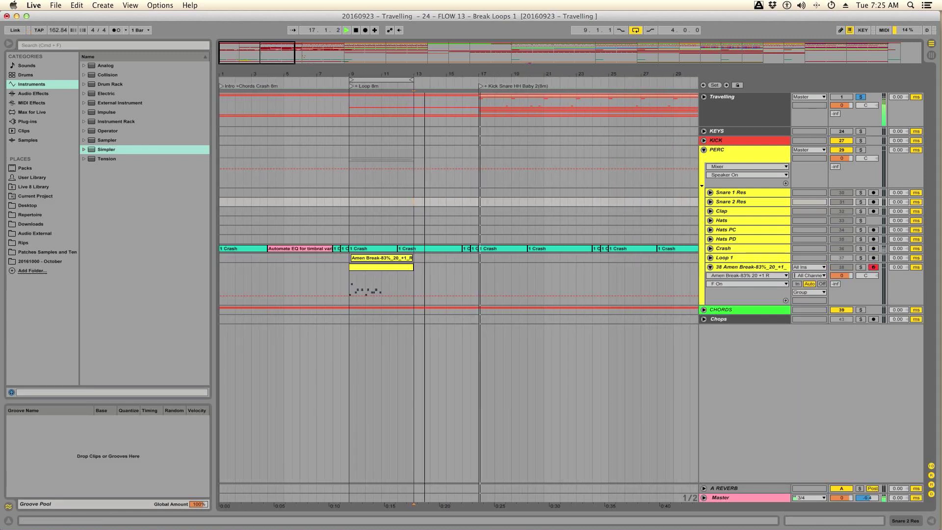
click(480, 204)
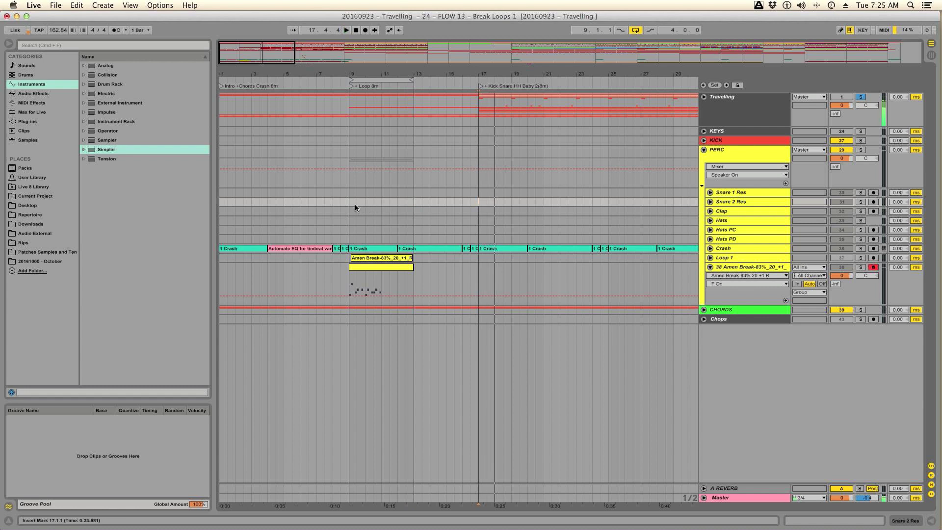
click(333, 204)
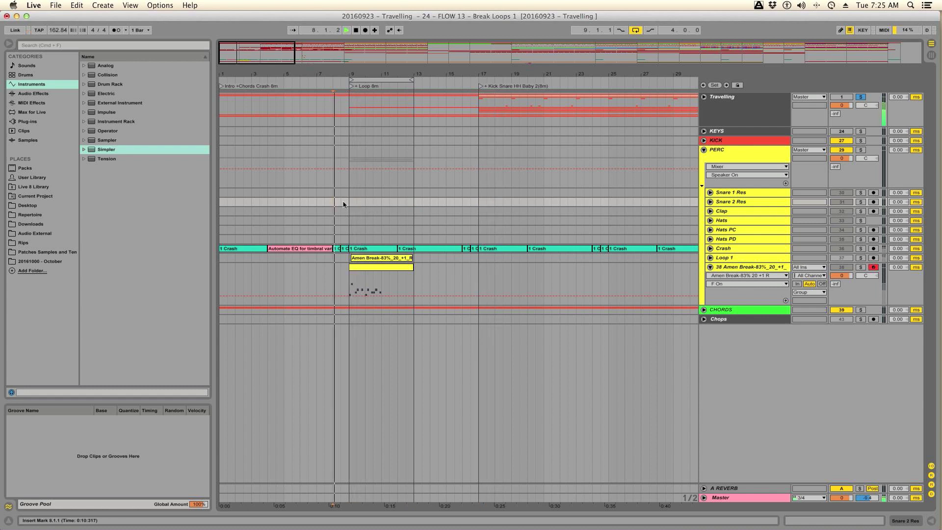
click(382, 202)
click(352, 202)
click(413, 205)
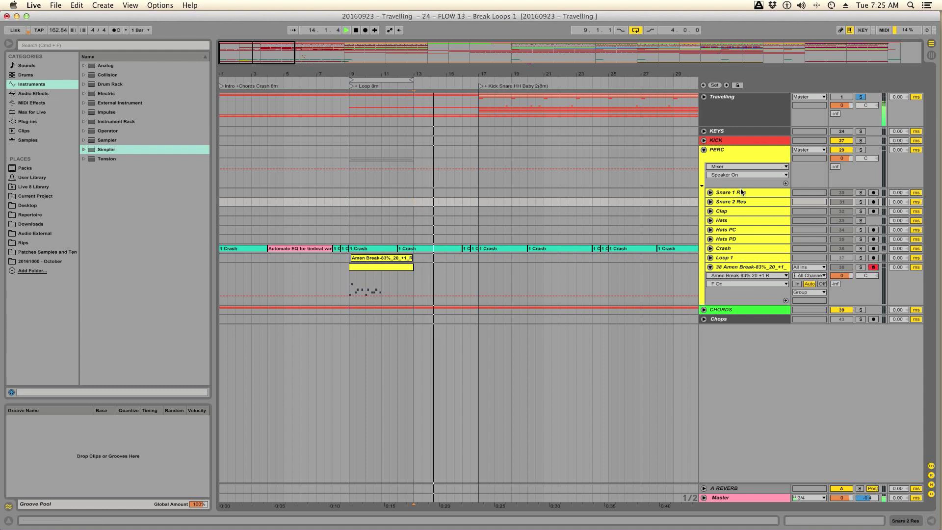
- Stop playback, expand the Travelling group and select the Loop 1 (Soft) section from 9.1.1 to 17.1.1
click(704, 97)
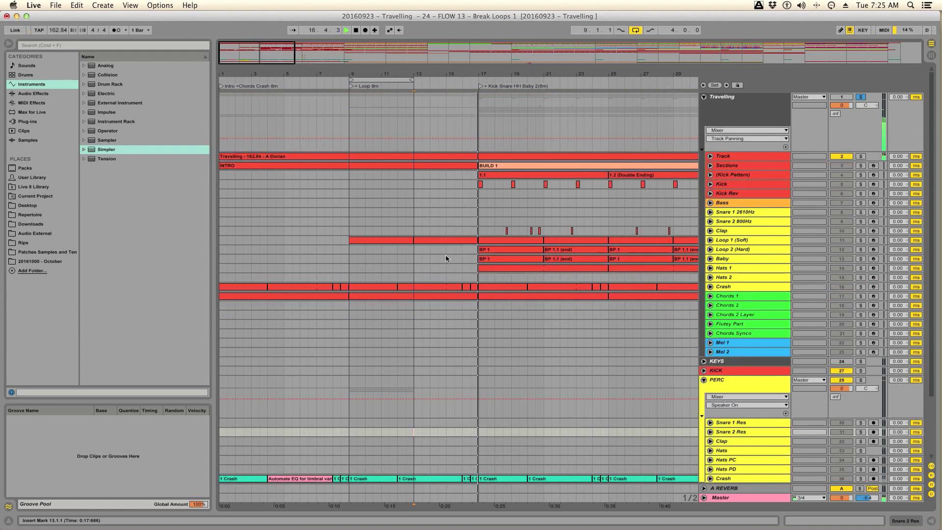
key(space)
click(446, 241)
drag(446, 241, 478, 242)
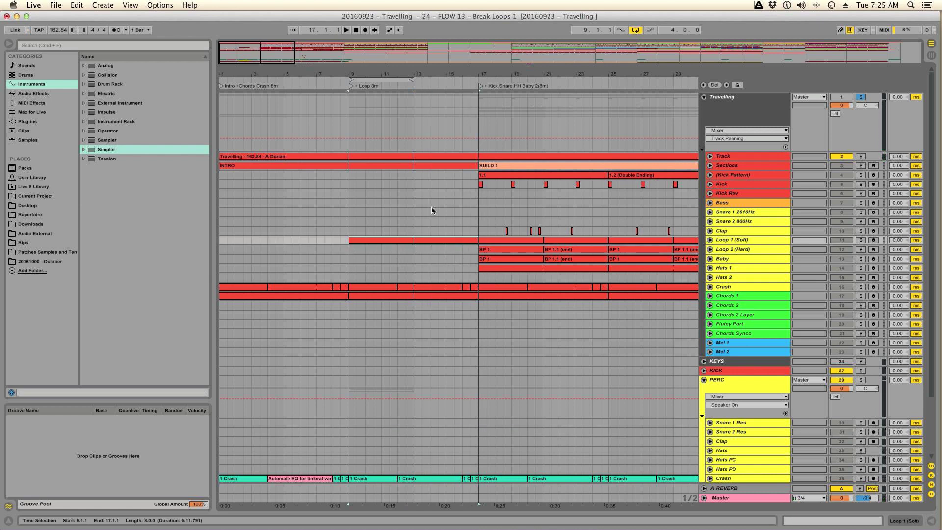
- Extend the arrangement loop's end to 17.1.1 for a length of 8 bars, and save the set
drag(412, 80, 476, 82)
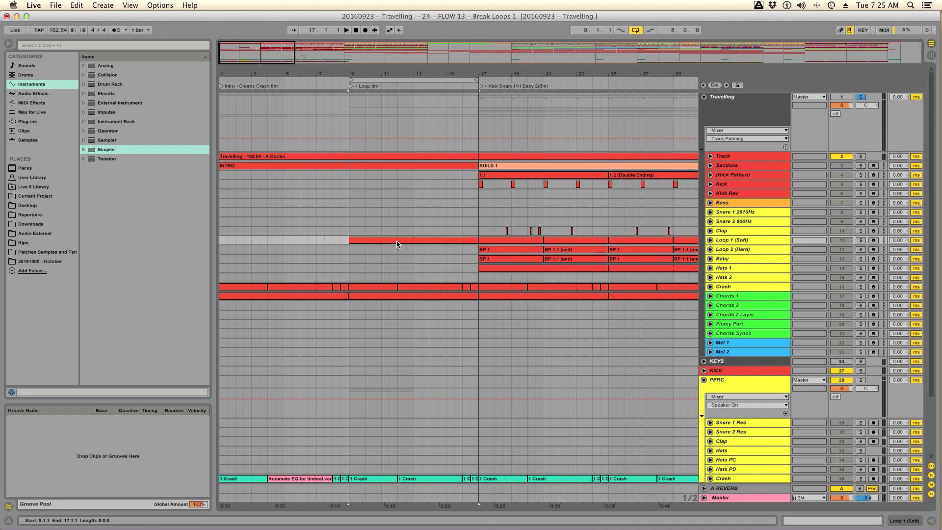
key(super+s)
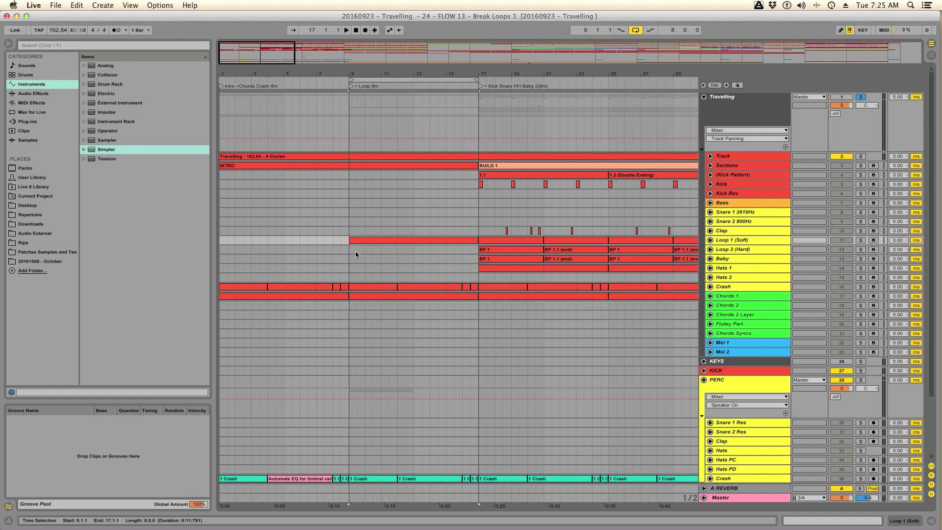
- Select the Amen Break MIDI clip at 9.1.1 in the PERC group and show its track's Simpler device
scroll(355, 251, down, 5)
click(385, 427)
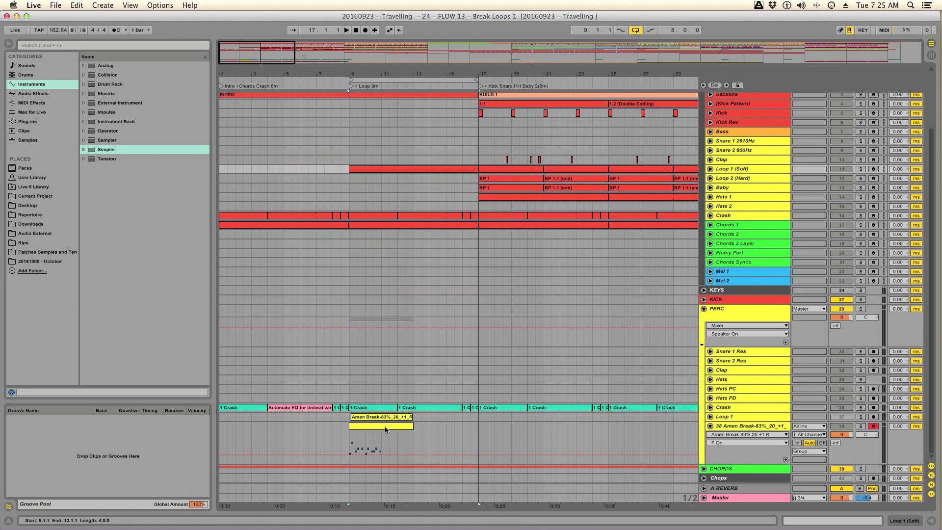
click(384, 427)
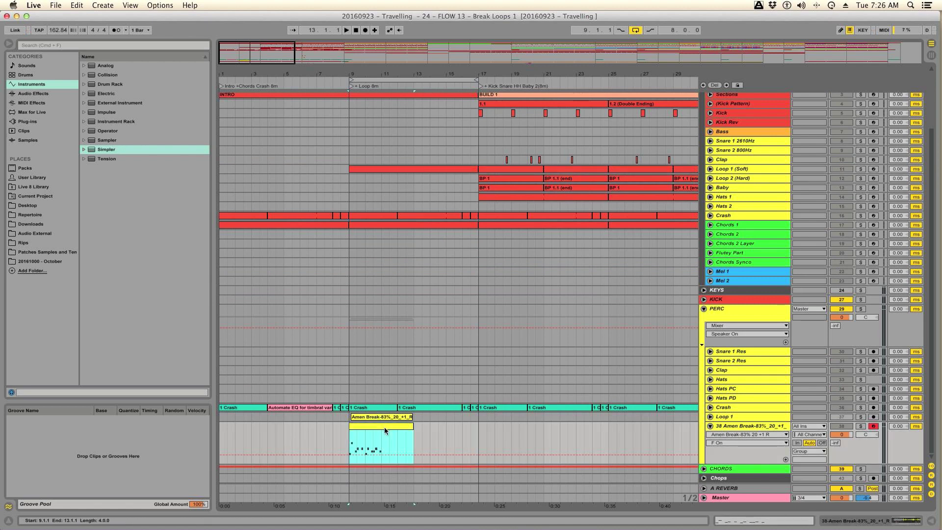
double_click(723, 425)
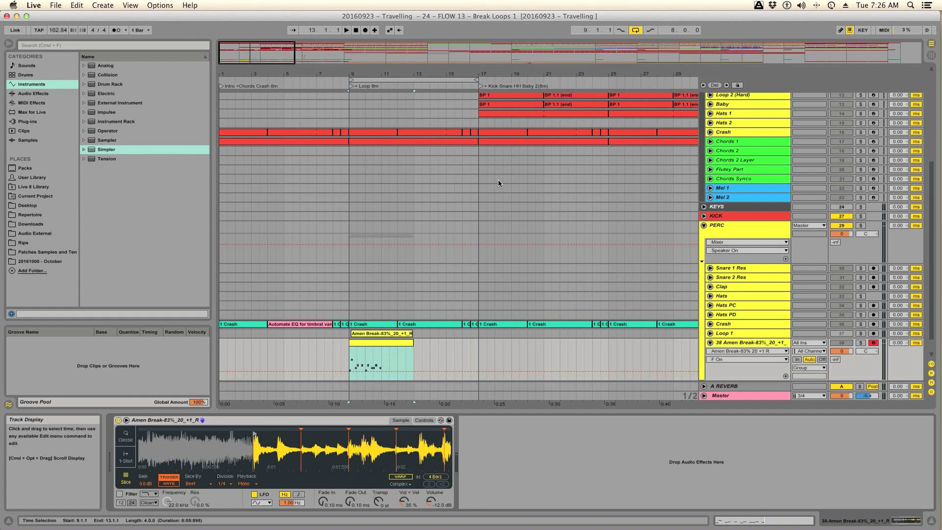
- Duplicate the eight-bar Loop 1 (Soft) clip from 9.1.1 eight times in a row up to 81.1.1, and save the set
scroll(498, 183, up, 5)
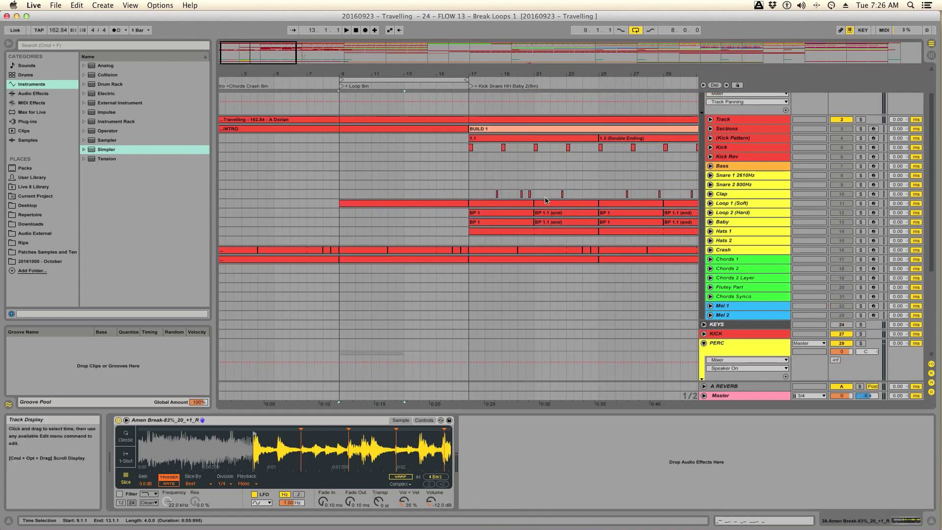
scroll(546, 201, right, 3)
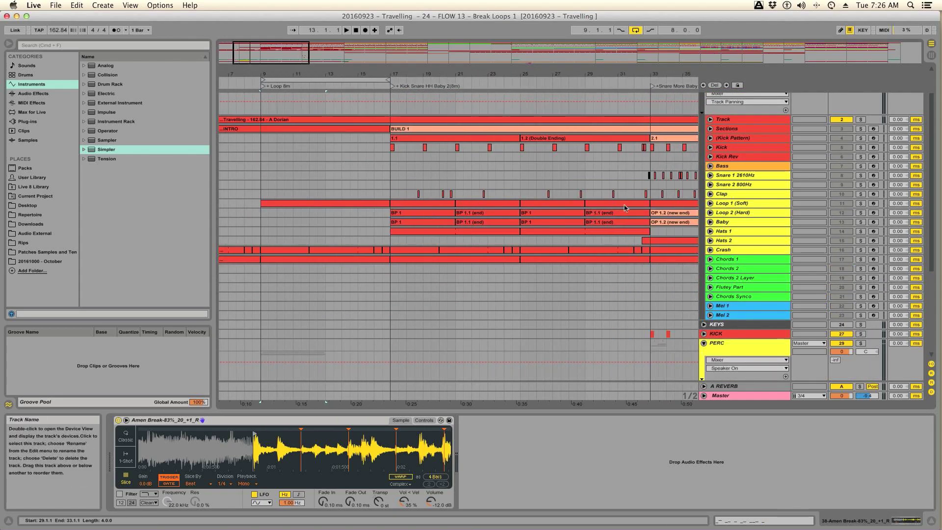
click(376, 203)
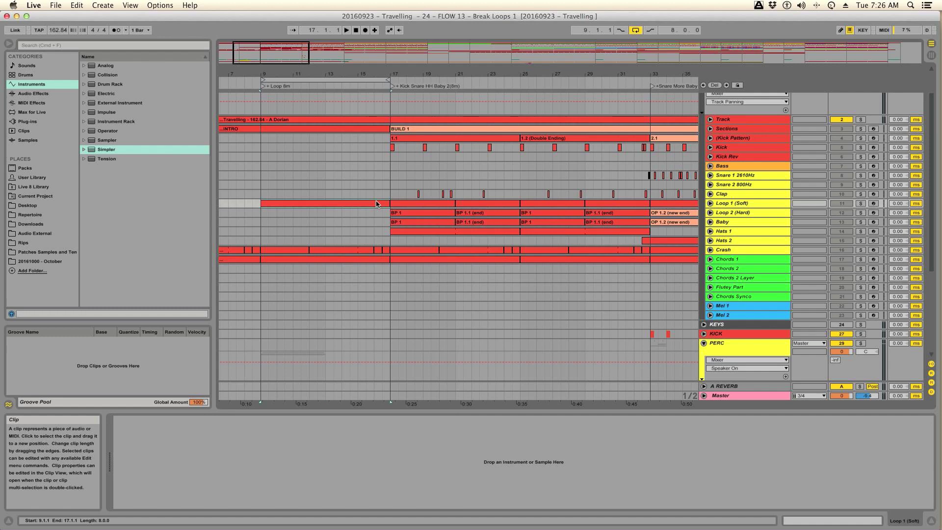
key(super+d)
key(super+d)
scroll(450, 204, right, 4)
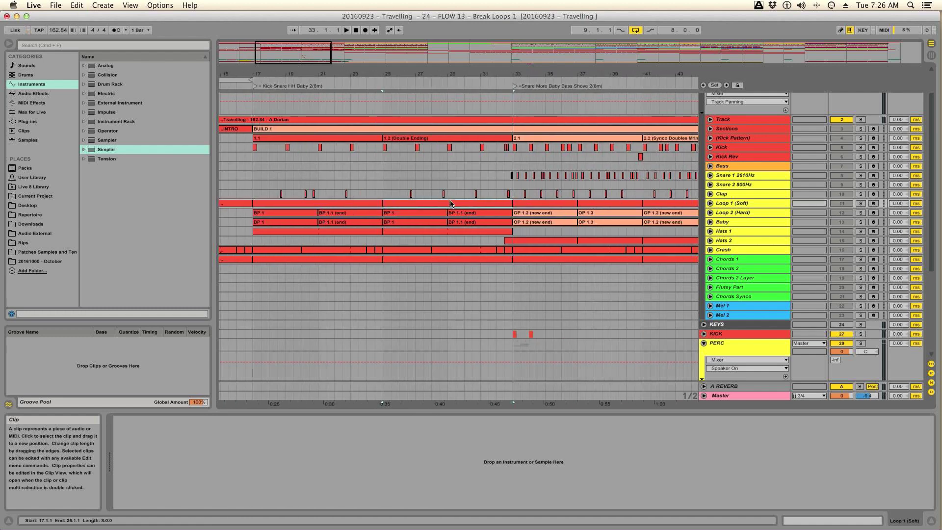
key(super+d)
key(super+d)
key(super+d)
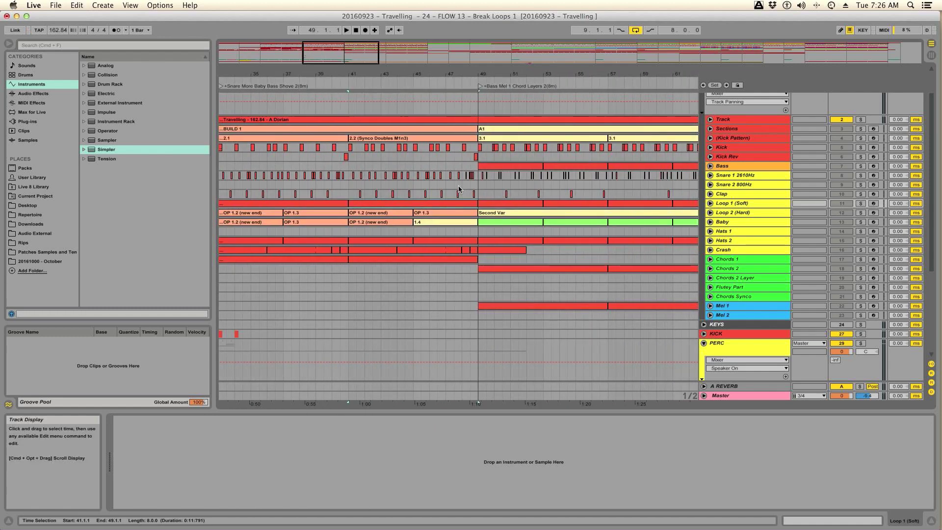
key(super+d)
key(super+d)
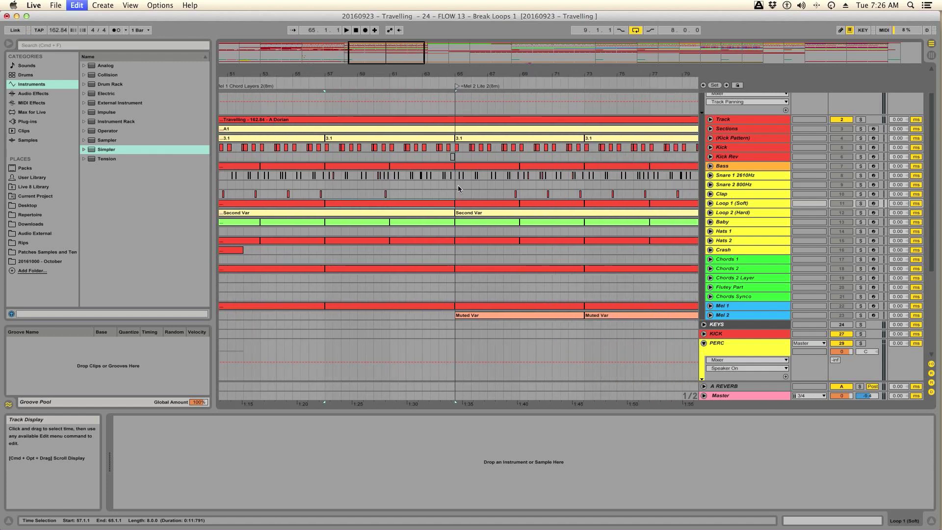
key(super+d)
key(super+s)
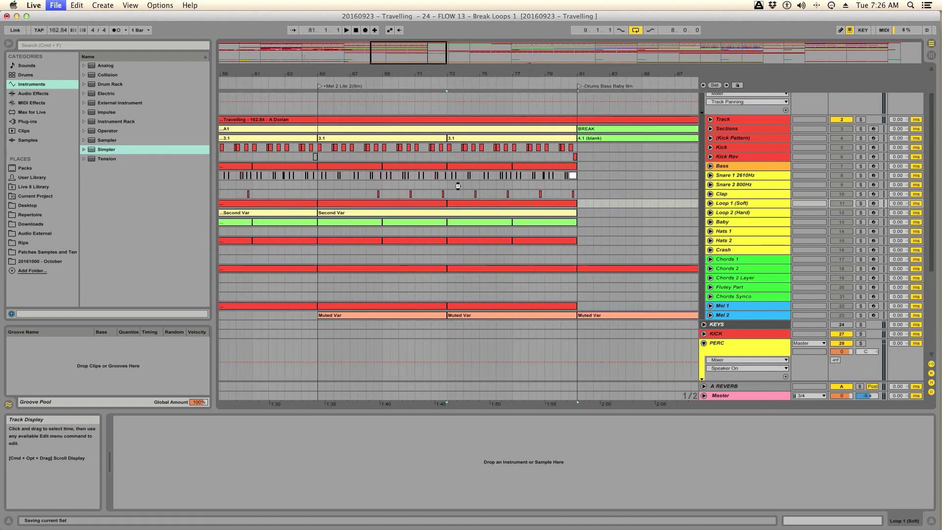
- Review the duplicated Loop 1 (Soft) clips back to bar 9, and place the insert marker at 9.1.1 on the Amen Break MIDI track
scroll(402, 216, left, 10)
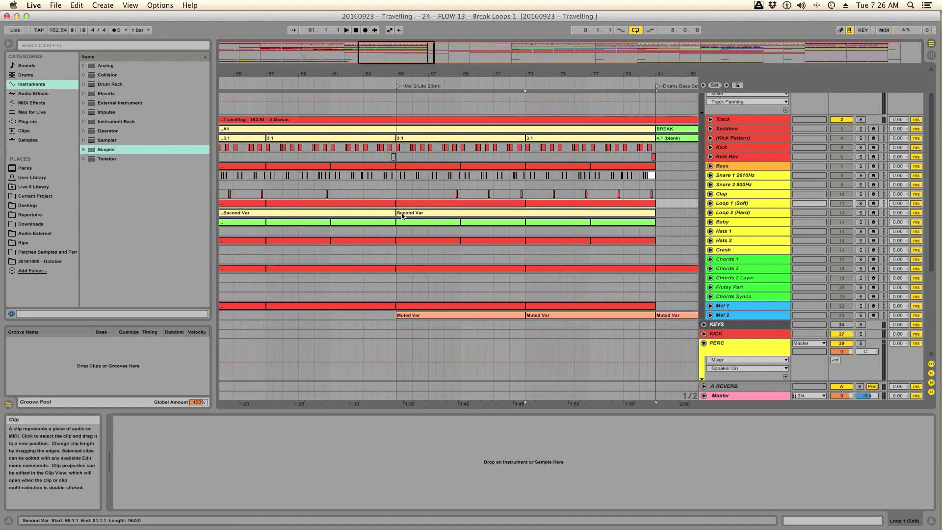
scroll(402, 216, left, 10)
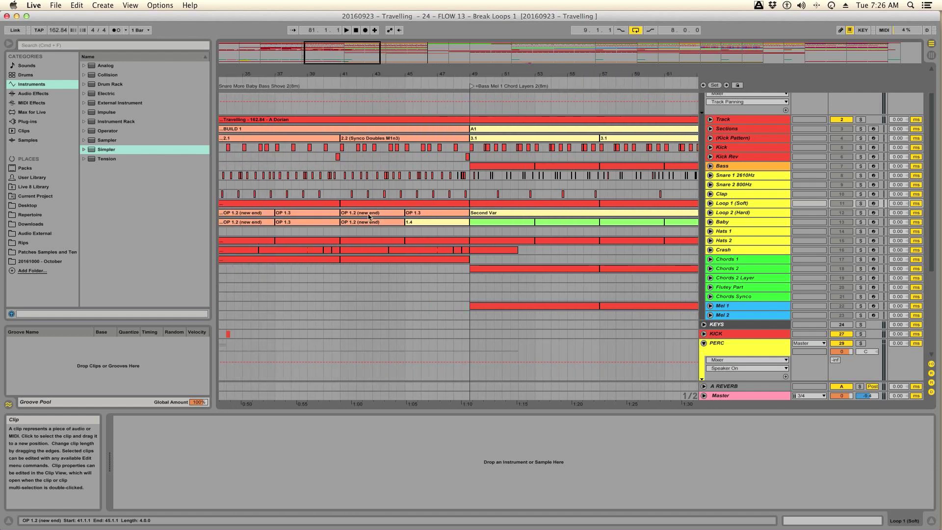
scroll(335, 240, left, 10)
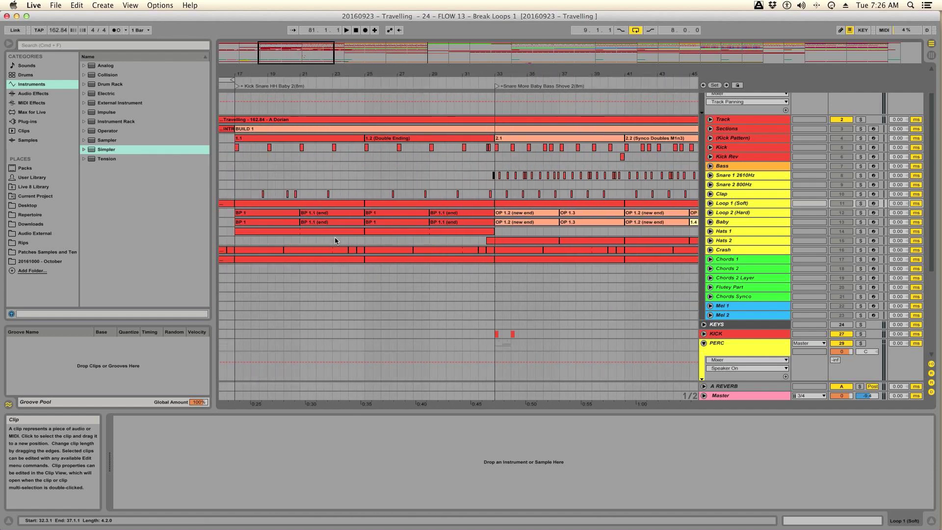
scroll(335, 240, left, 5)
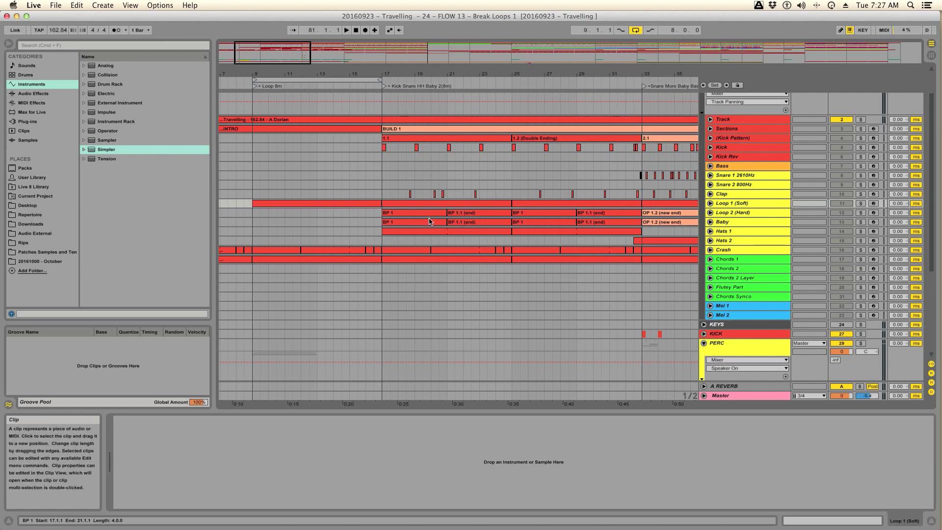
scroll(514, 215, right, 5)
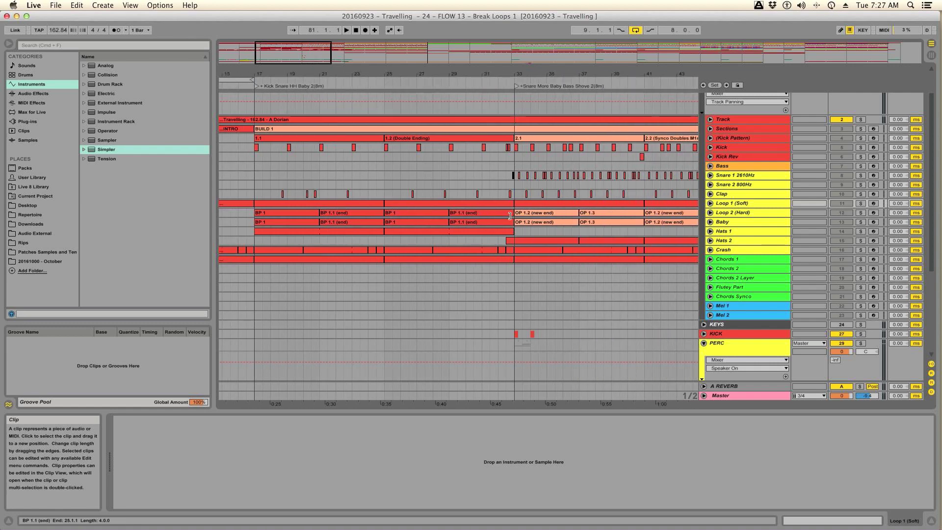
scroll(397, 258, down, 5)
scroll(398, 258, left, 5)
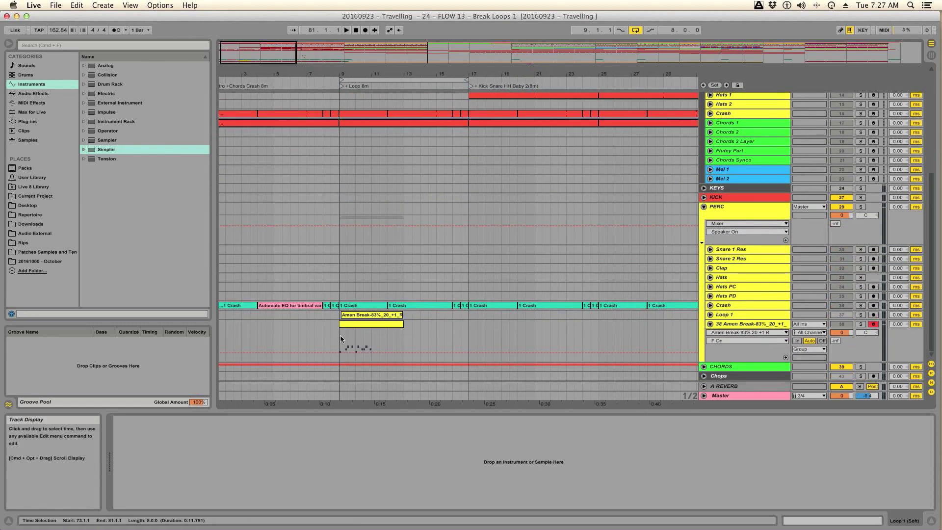
click(340, 334)
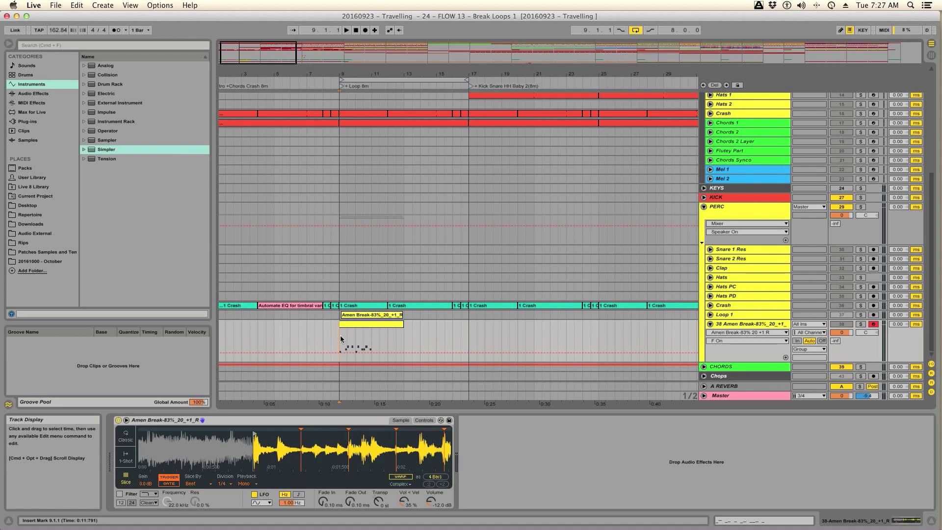